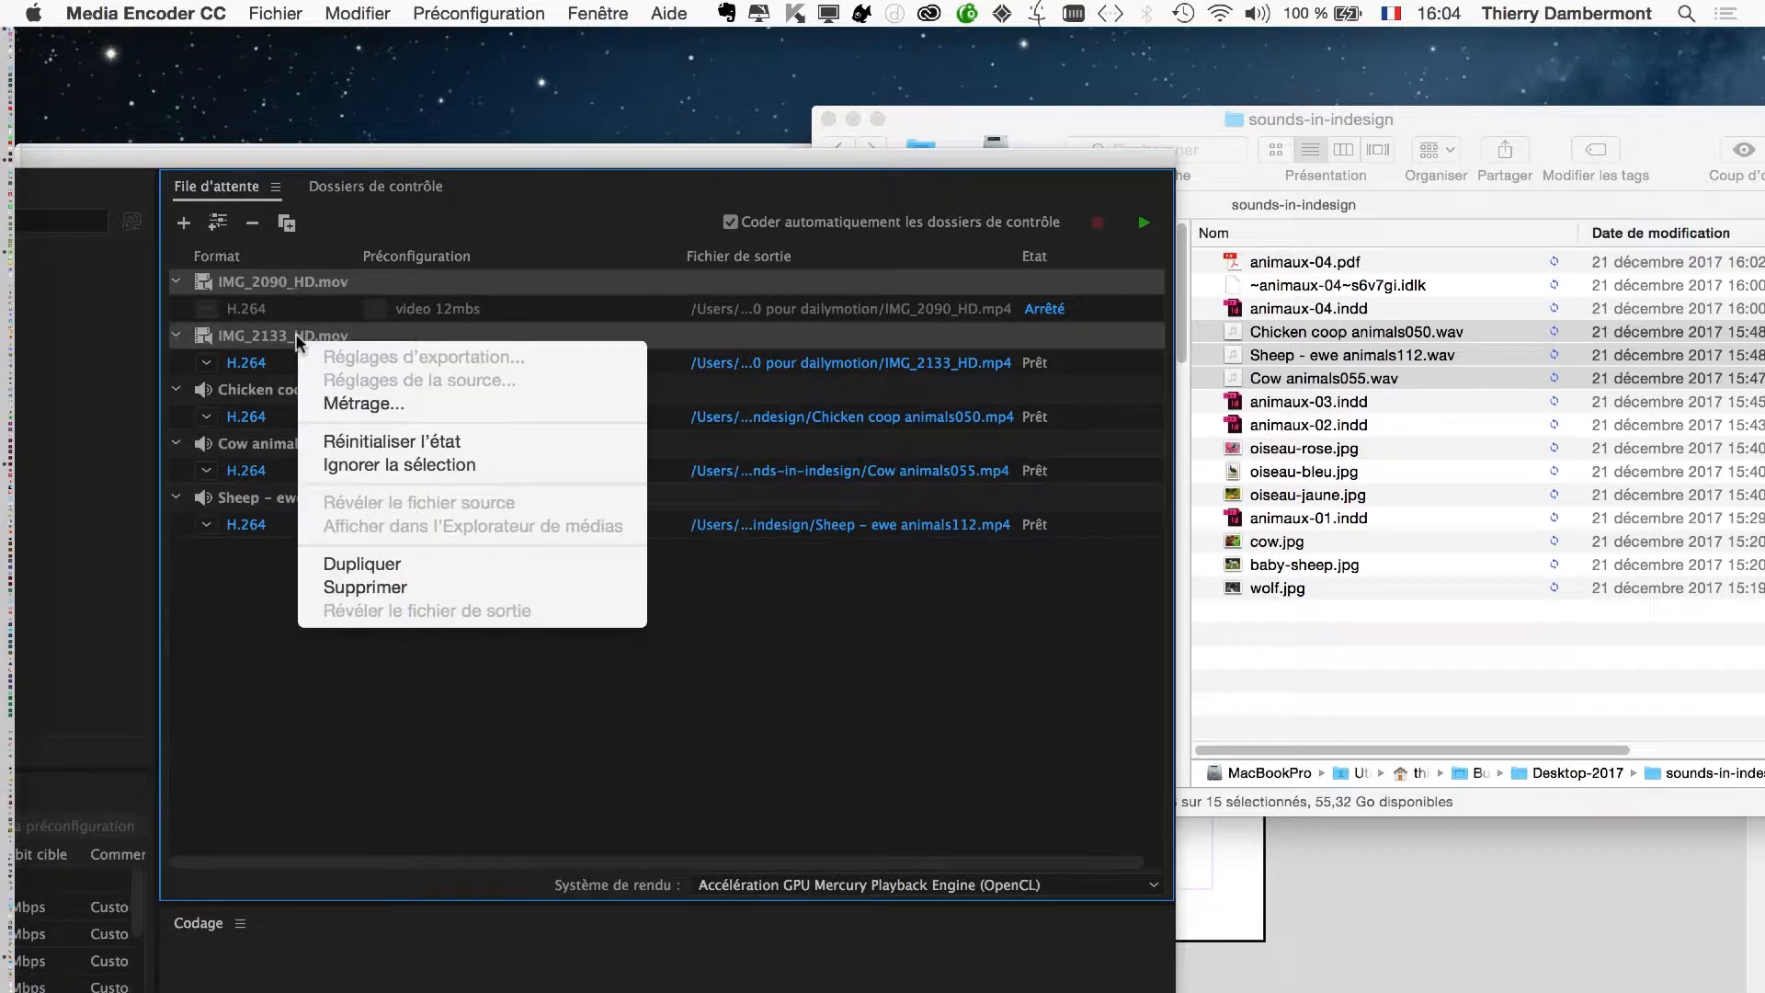
- Remove IMG_2090_HD.mov and IMG_2133_HD.mov from the encoding queue, confirm the deletion, and reposition the window to show the whole queue
{"action": "left_click", "coordinate": [409, 588]}
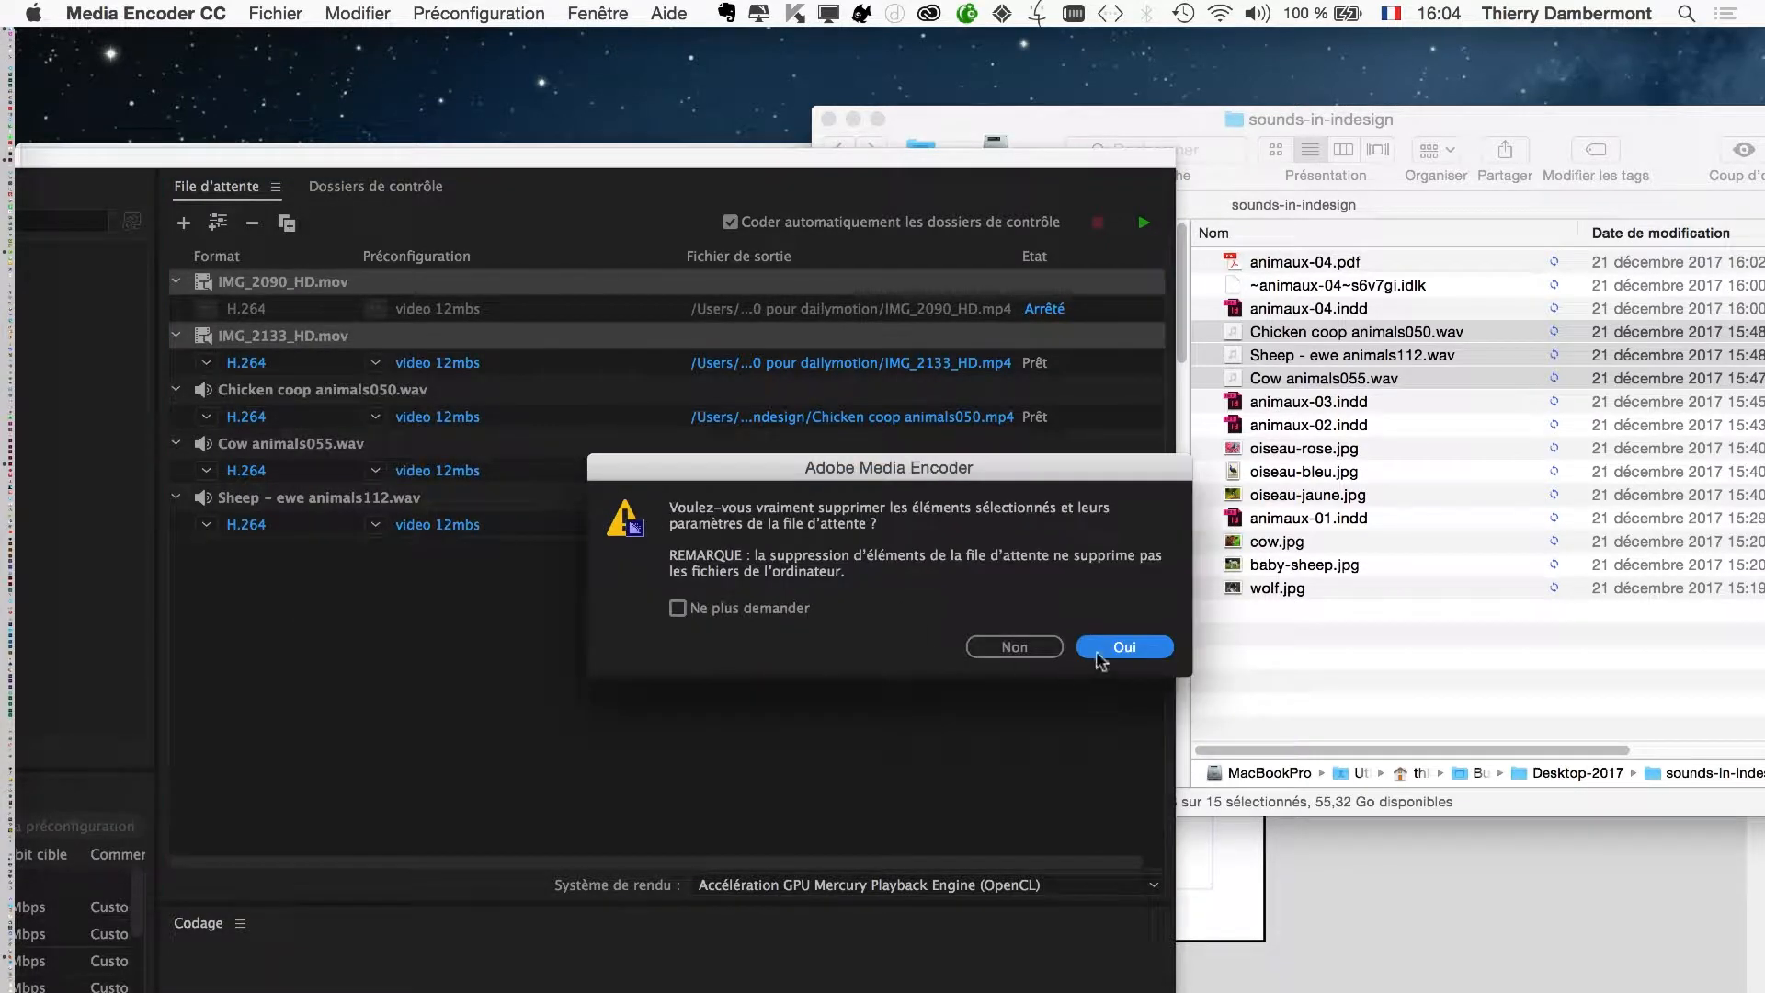
{"action": "left_click", "coordinate": [1123, 647]}
{"action": "left_click_drag", "start_coordinate": [443, 158], "coordinate": [978, 83]}
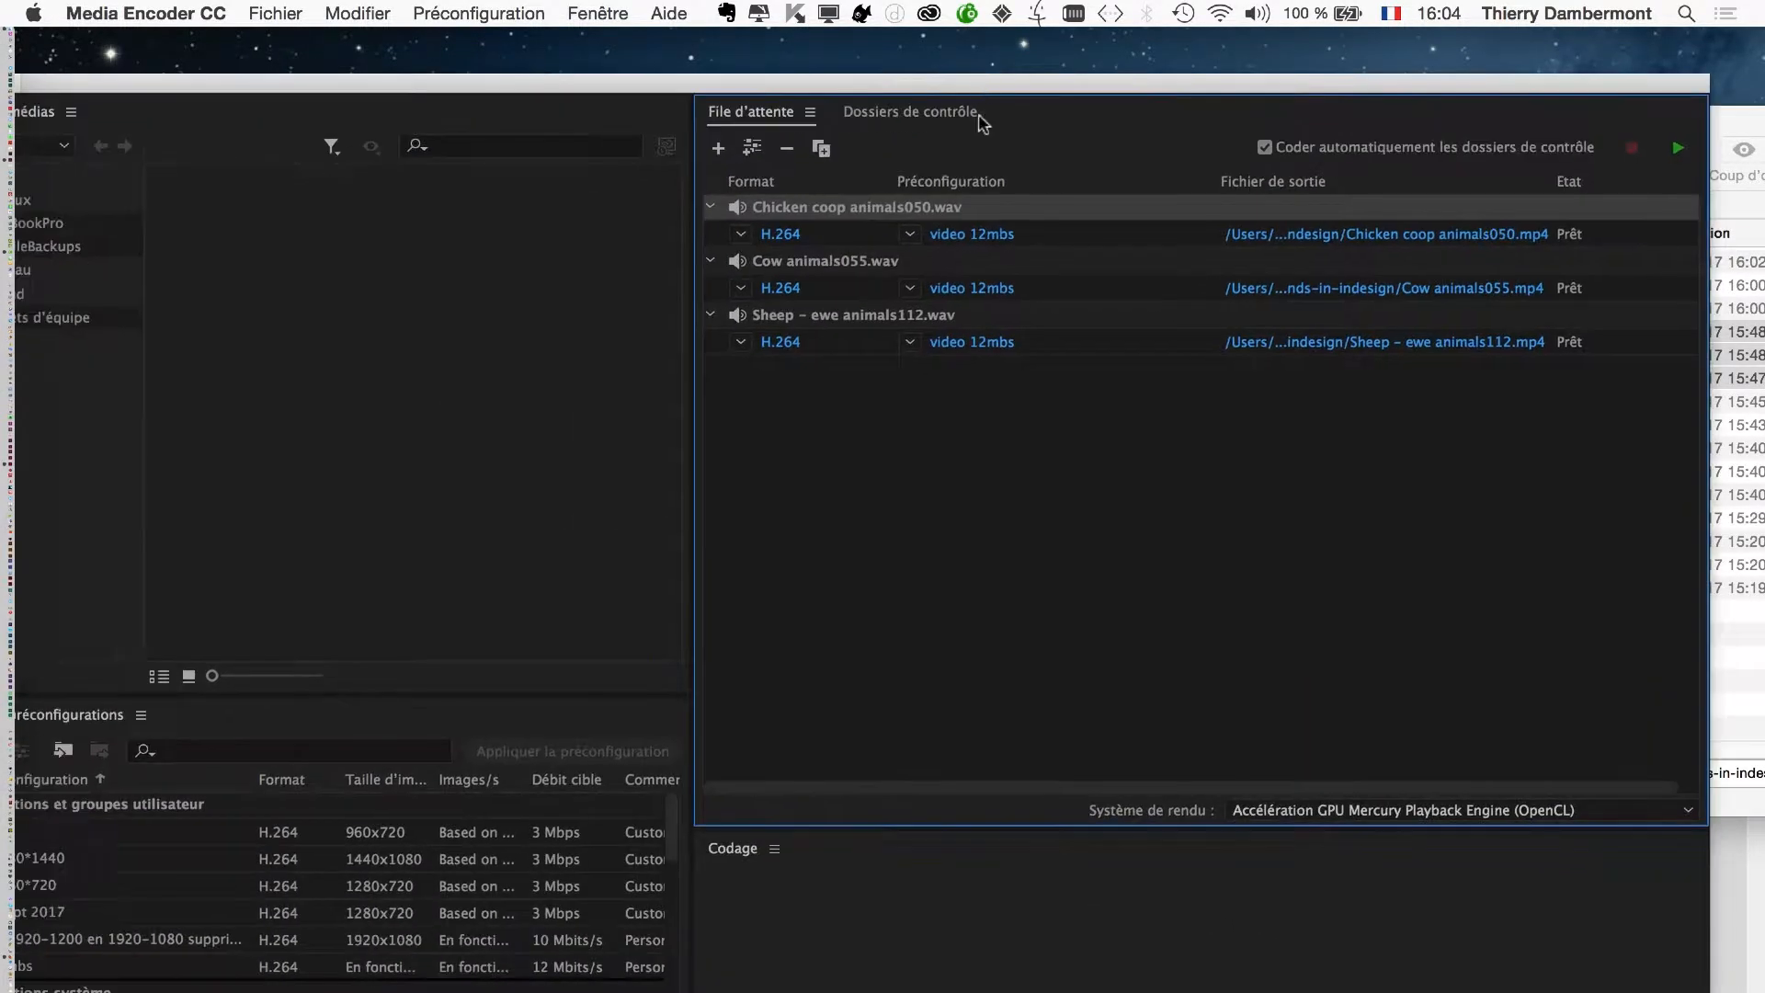
- Set the export format of Chicken coop animals050.wav to MP3 and confirm its export settings
{"action": "left_click", "coordinate": [972, 233]}
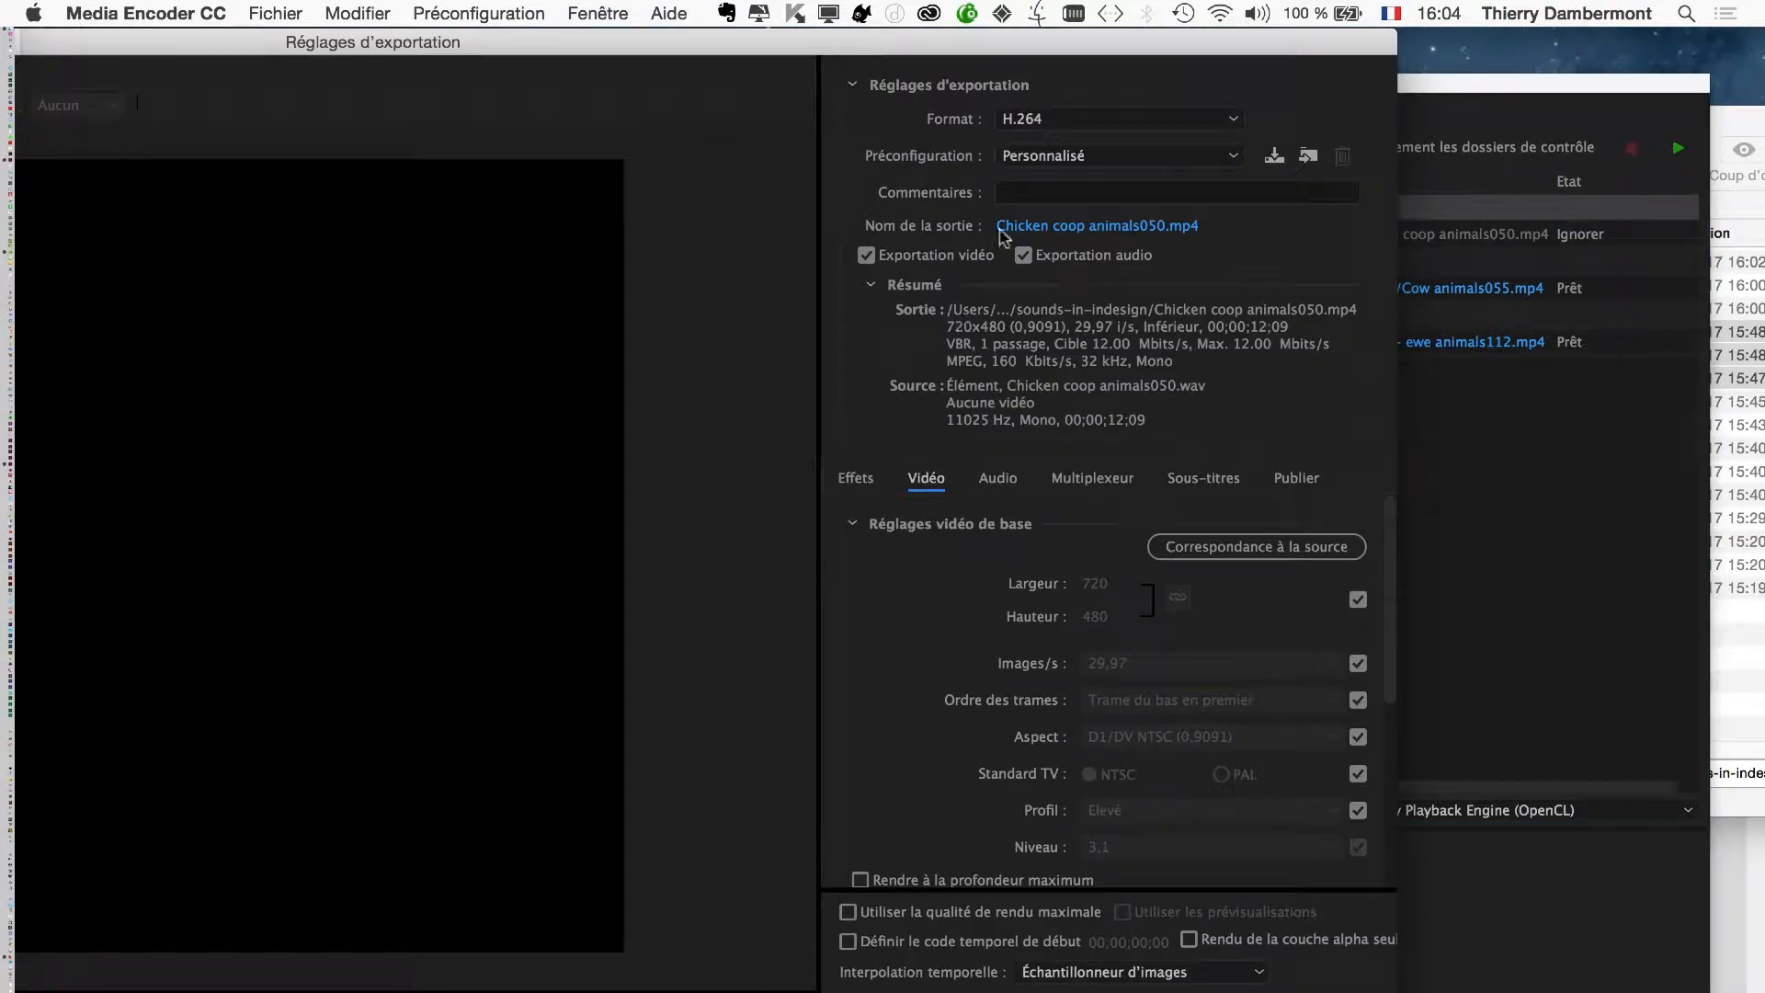
{"action": "left_click", "coordinate": [1044, 117]}
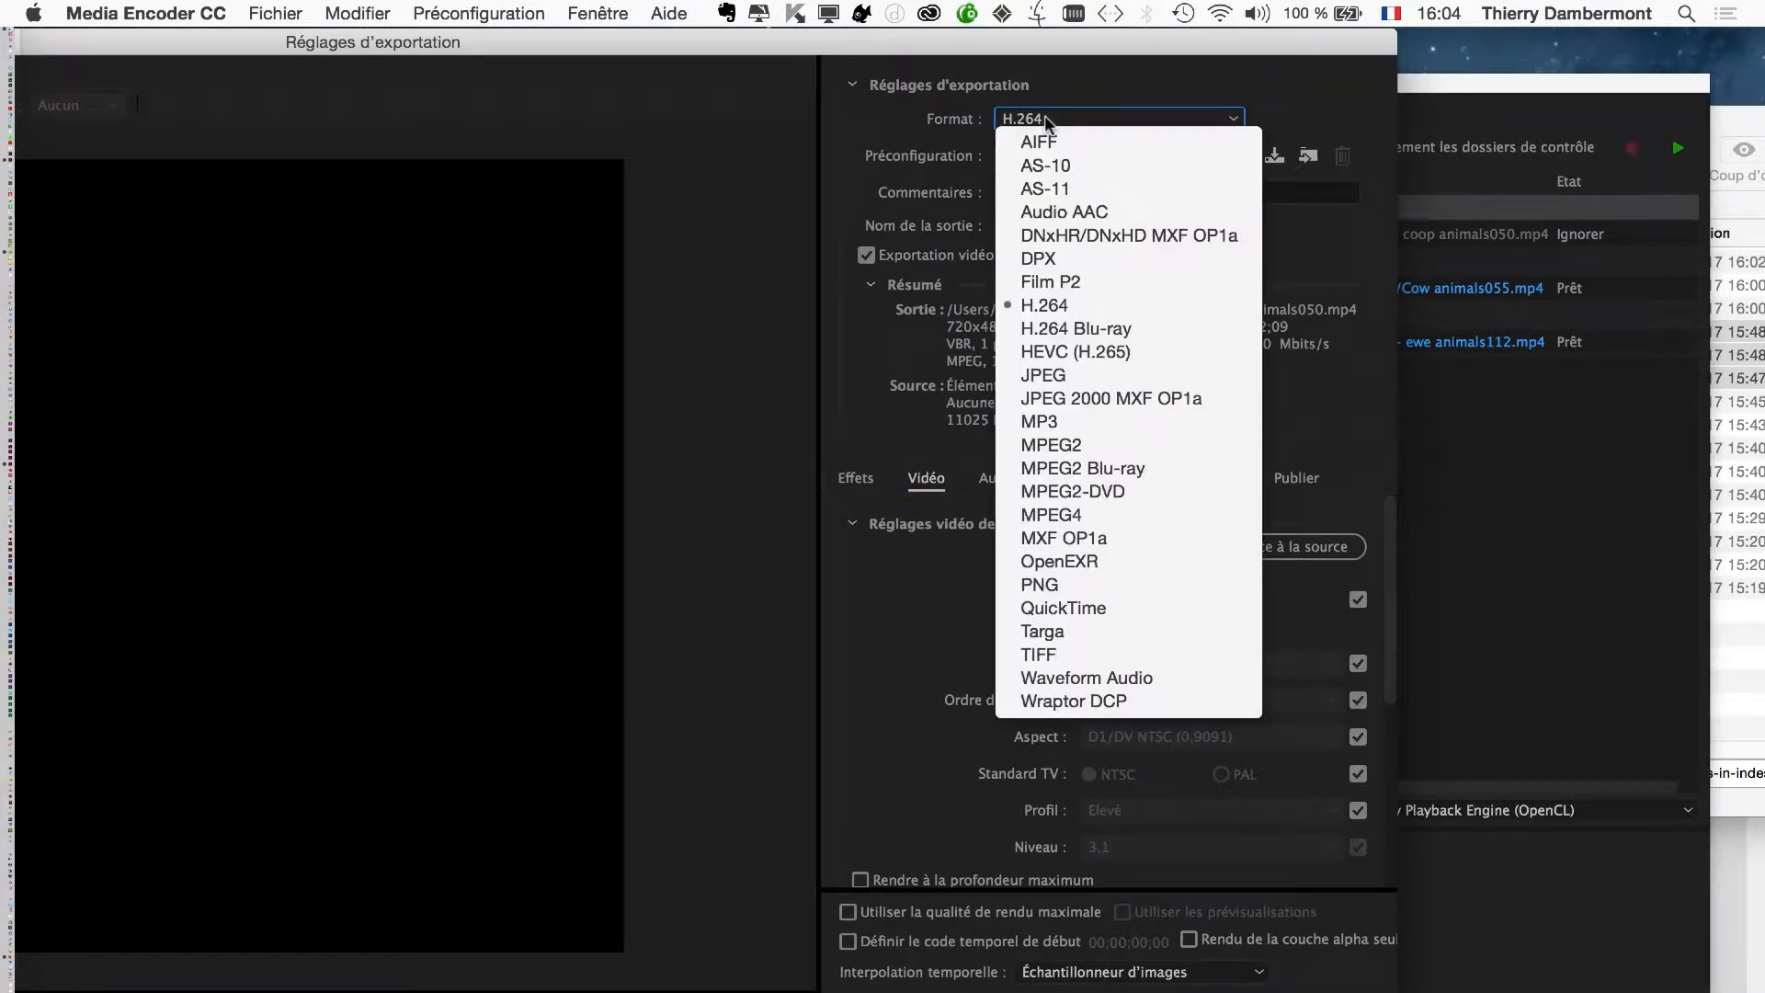
{"action": "left_click", "coordinate": [1081, 421]}
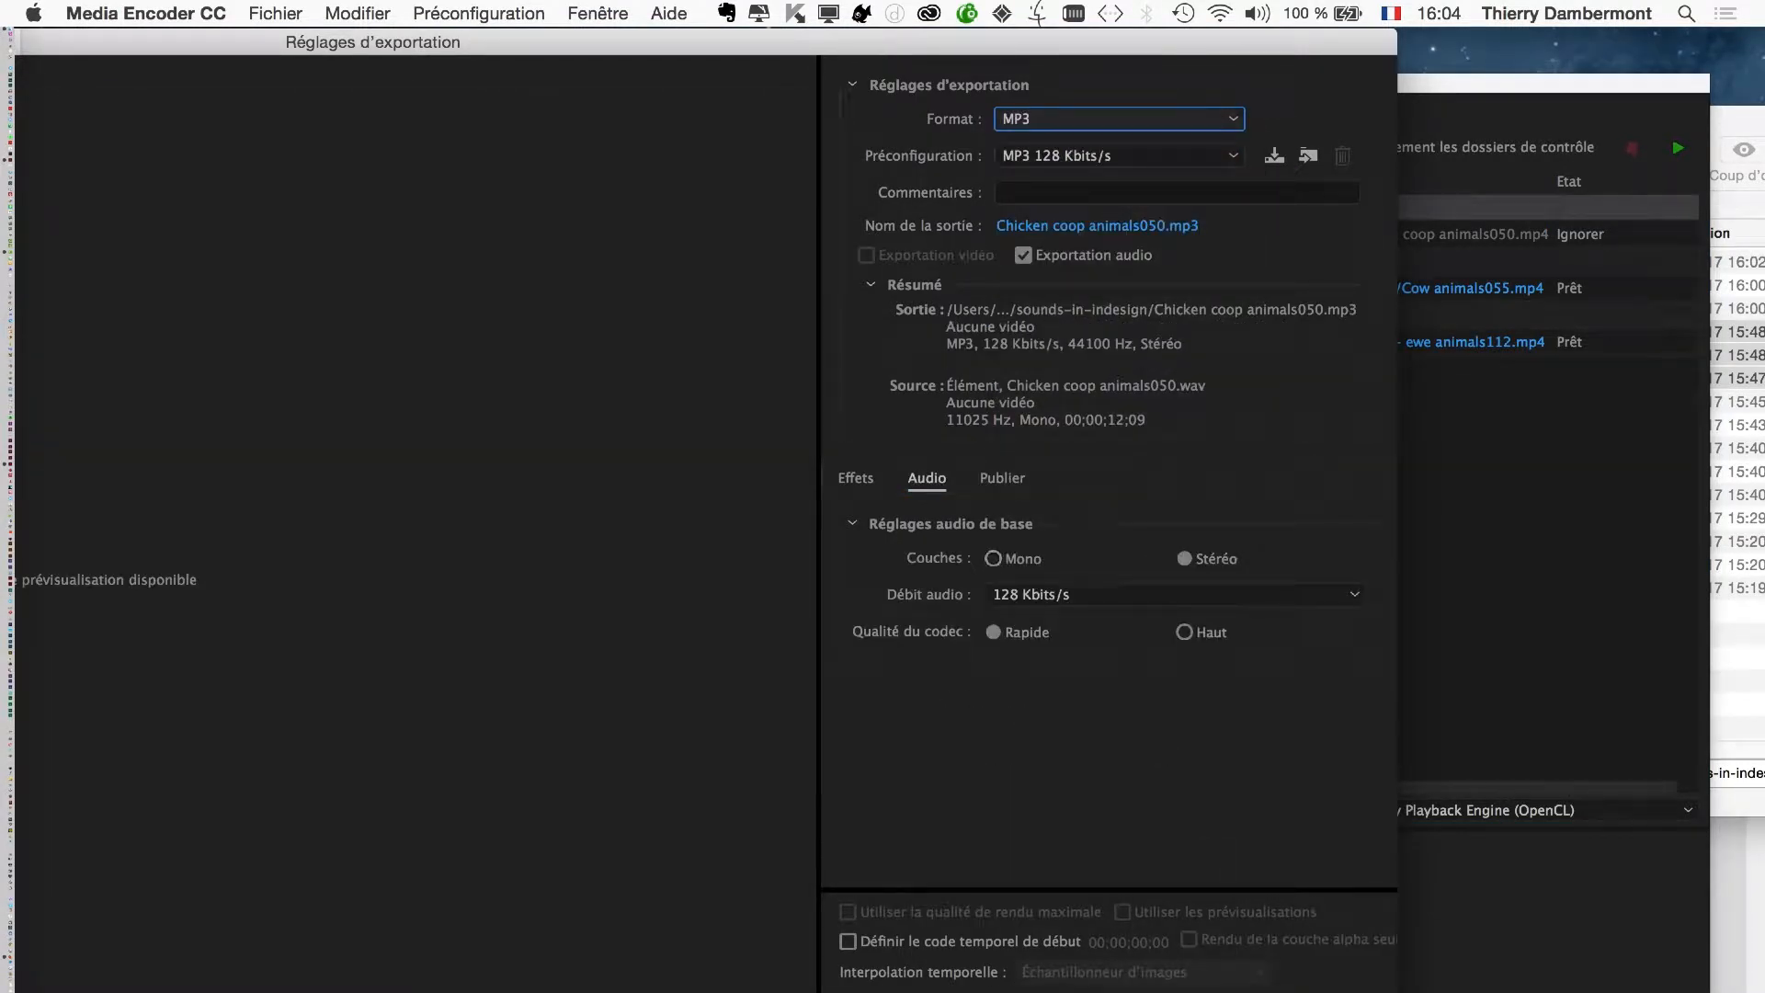
{"action": "key", "text": "Return"}
- Select all three WAV entries in the queue and set their shared export format to MP3
{"action": "left_click", "coordinate": [1064, 344]}
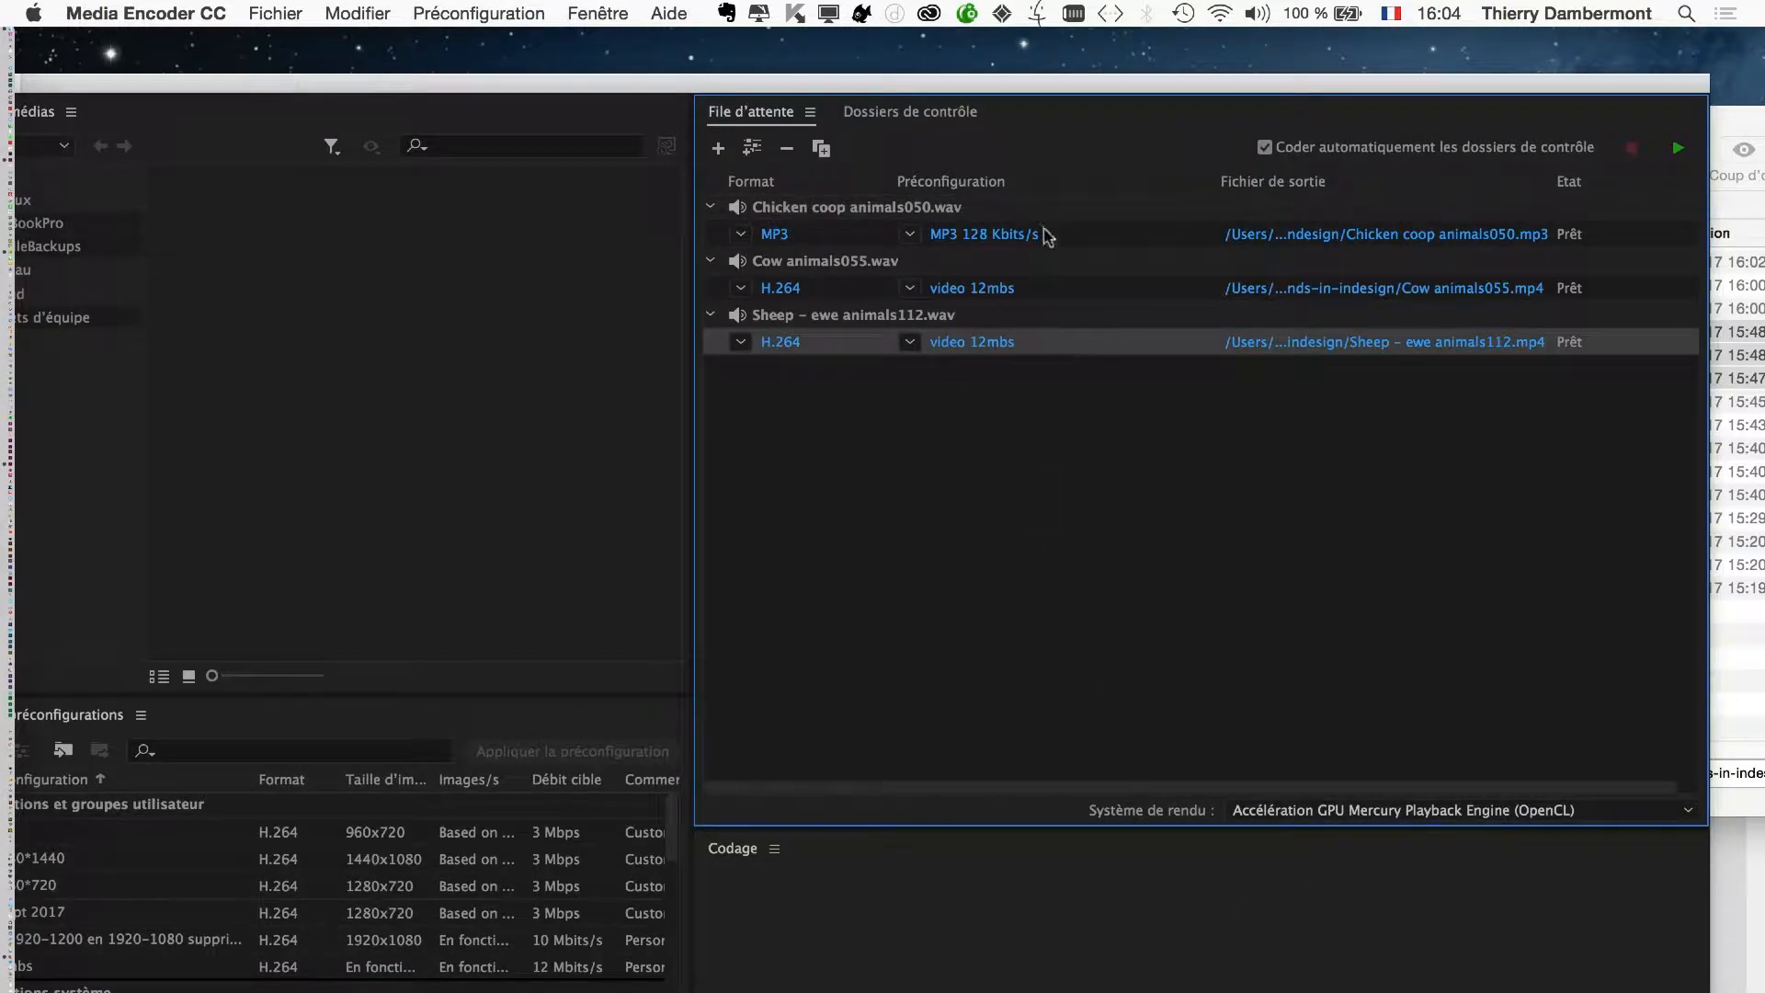
{"action": "left_click", "coordinate": [1054, 217], "text": "shift"}
{"action": "left_click", "coordinate": [995, 344]}
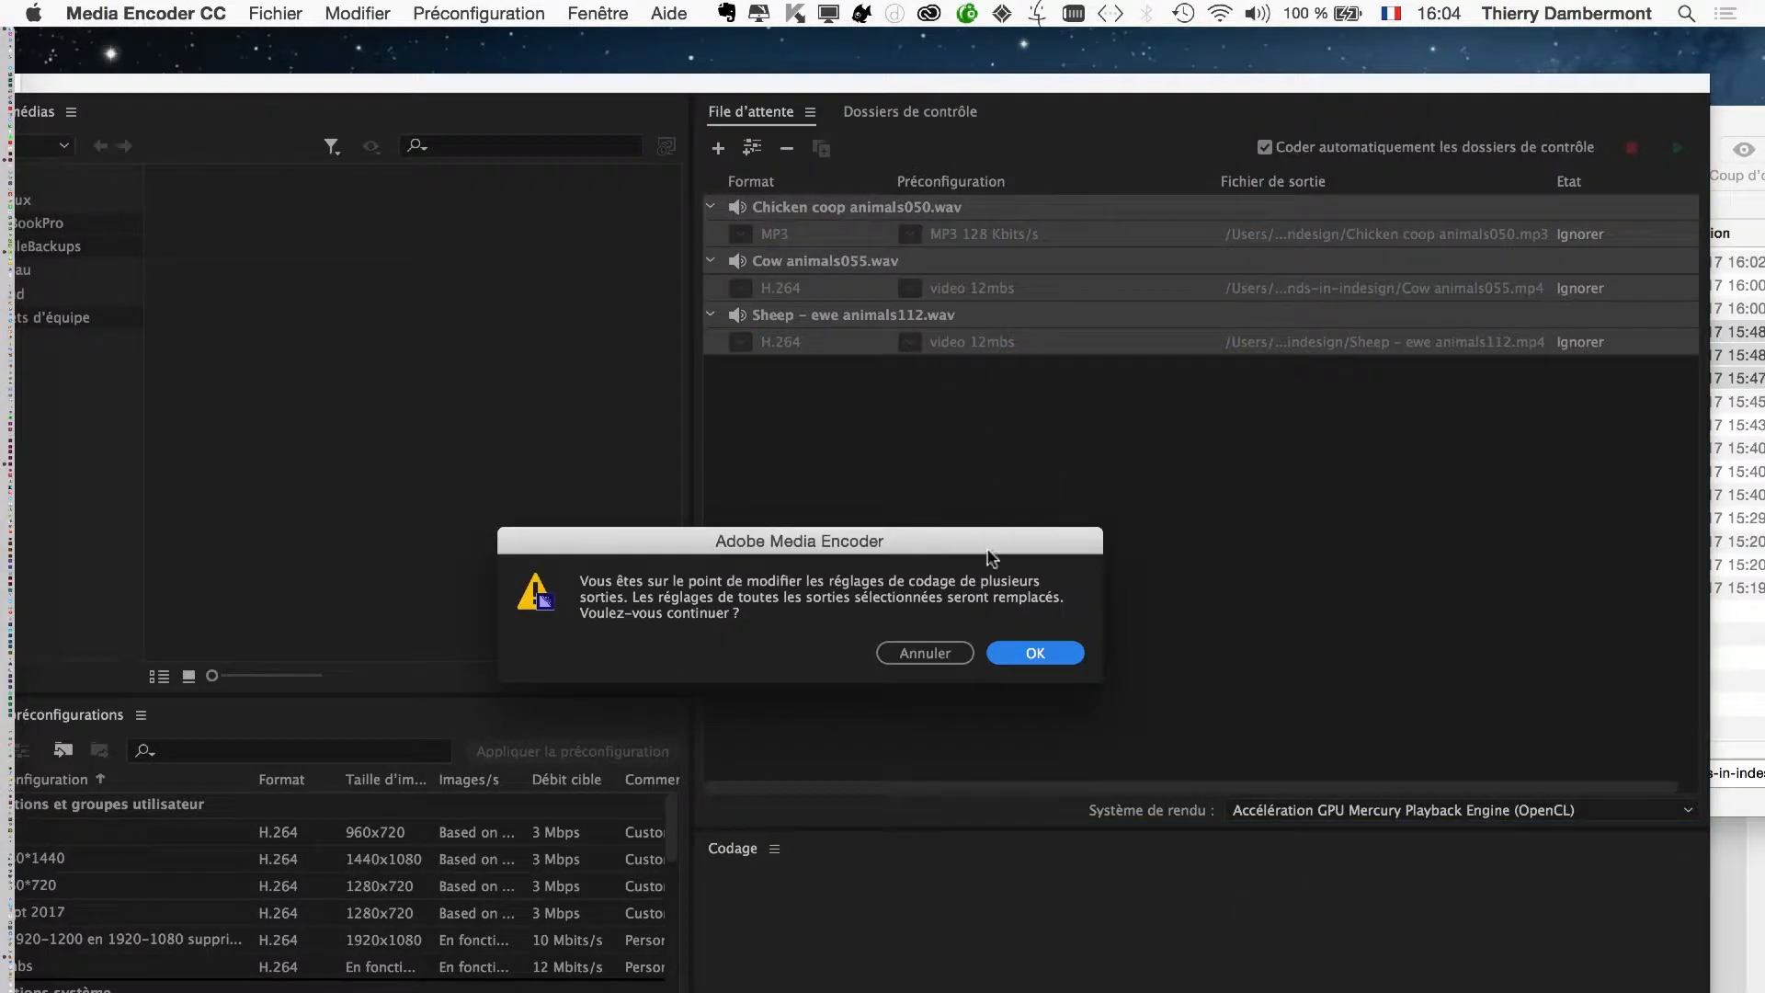
{"action": "left_click", "coordinate": [1035, 652]}
{"action": "left_click", "coordinate": [1482, 161]}
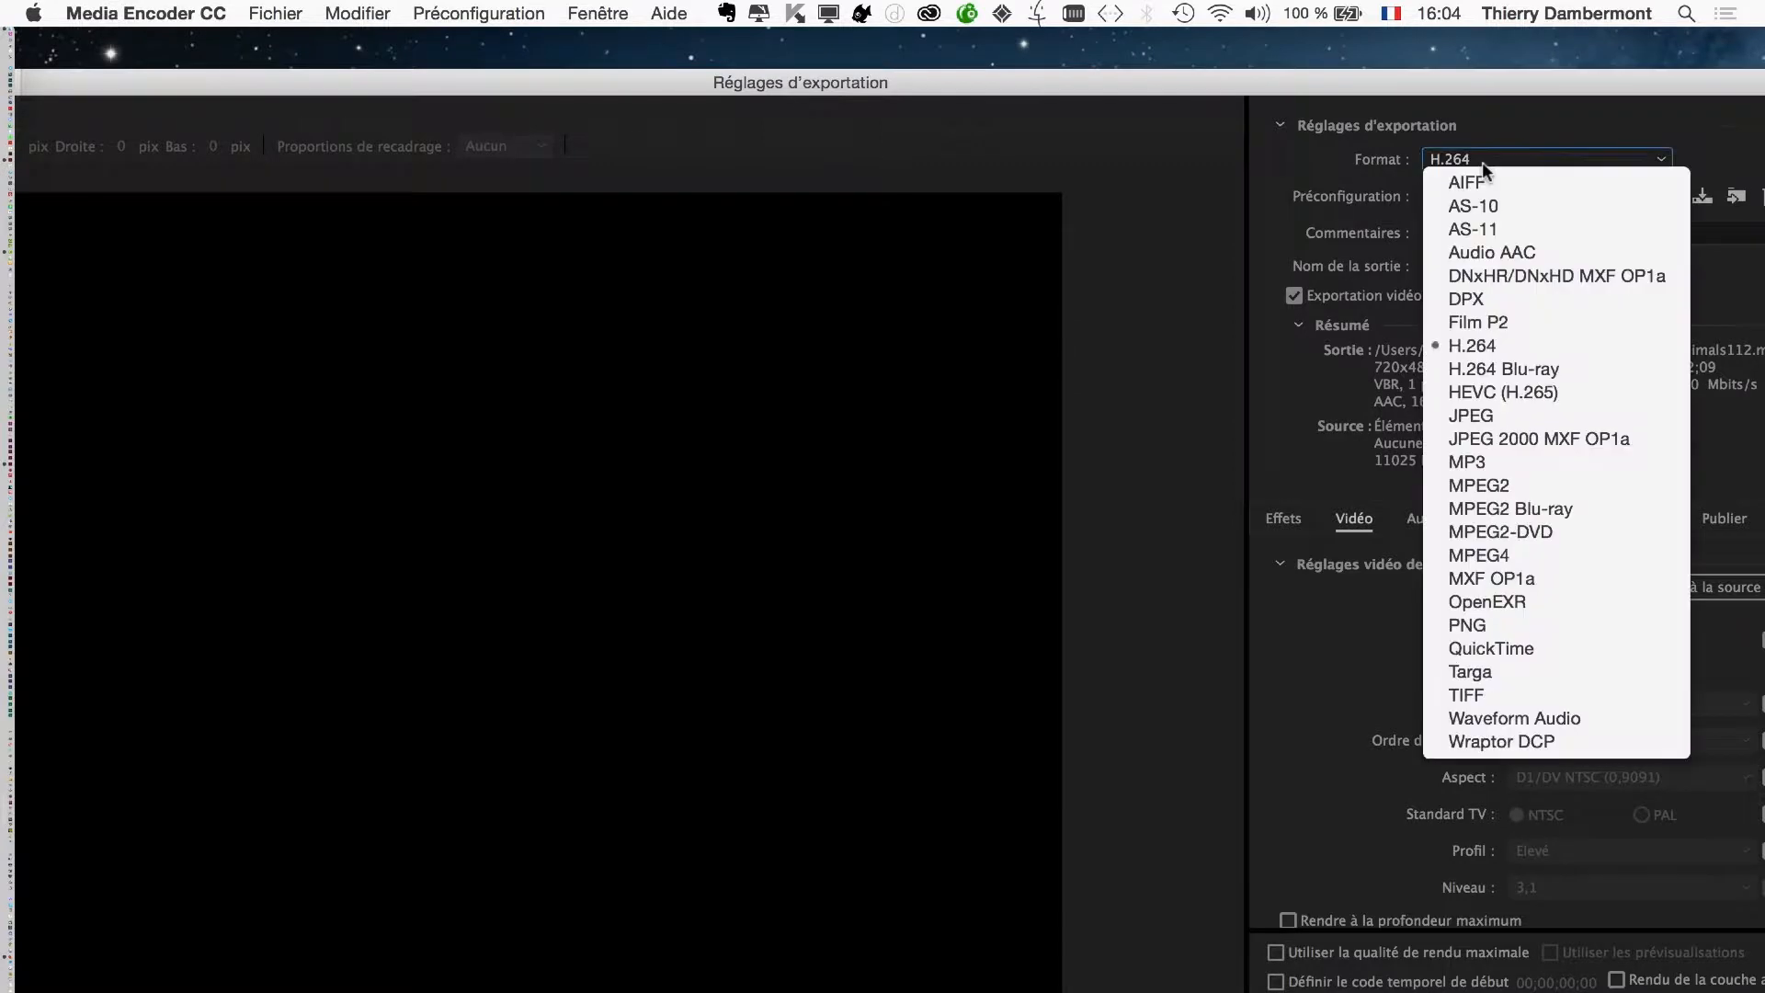
{"action": "left_click", "coordinate": [1506, 458]}
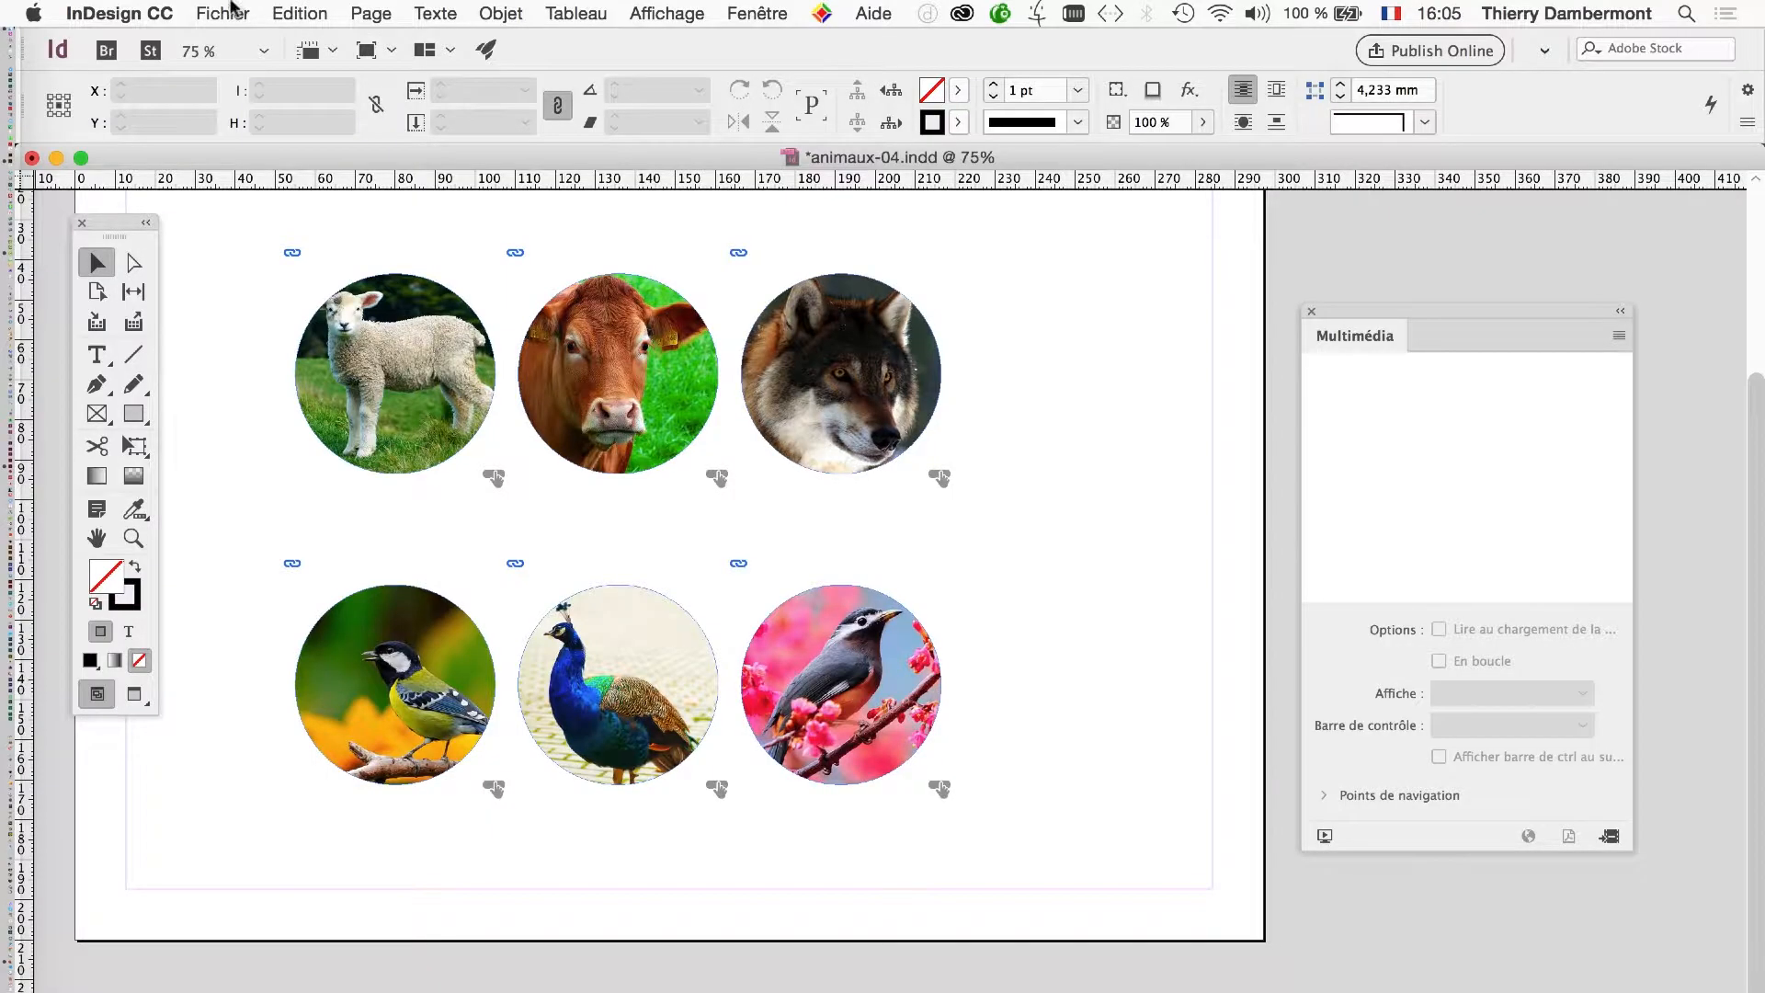
- In InDesign, import the chicken coop, cow and sheep MP3 files from the sounds-in-indesign folder together
{"action": "left_click", "coordinate": [222, 13]}
{"action": "left_click", "coordinate": [312, 340]}
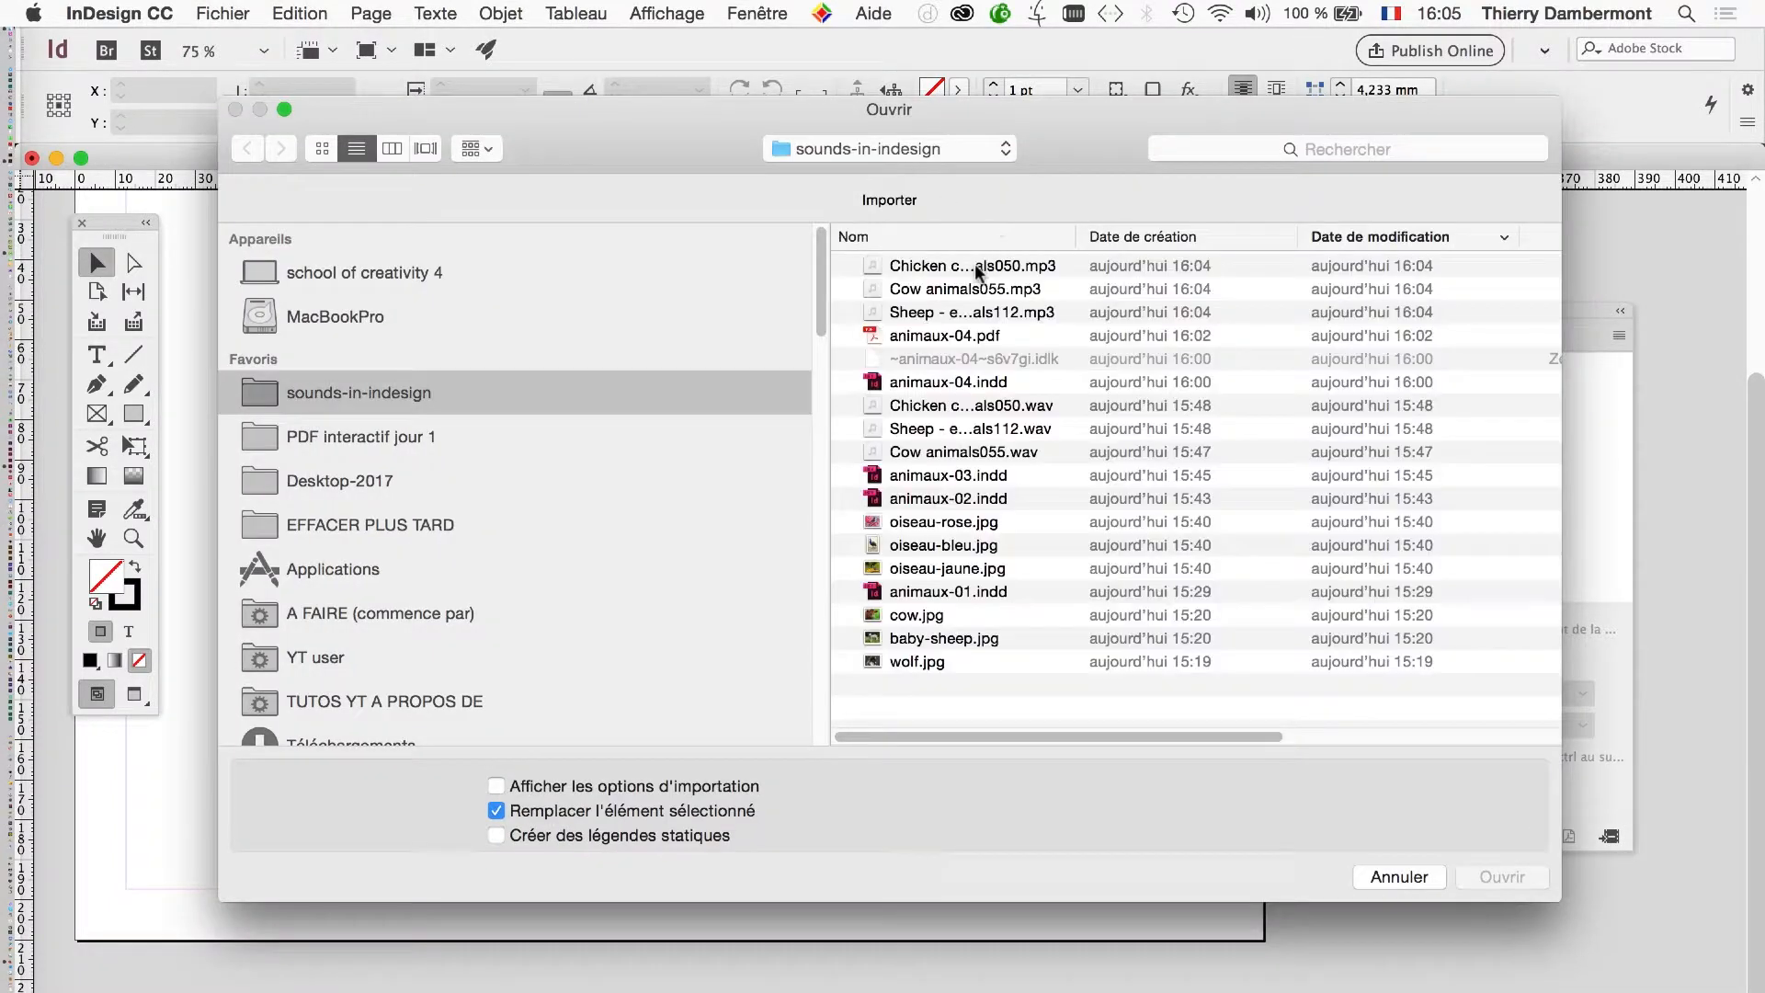
{"action": "left_click_drag", "start_coordinate": [978, 268], "coordinate": [987, 317]}
{"action": "left_click", "coordinate": [1487, 884]}
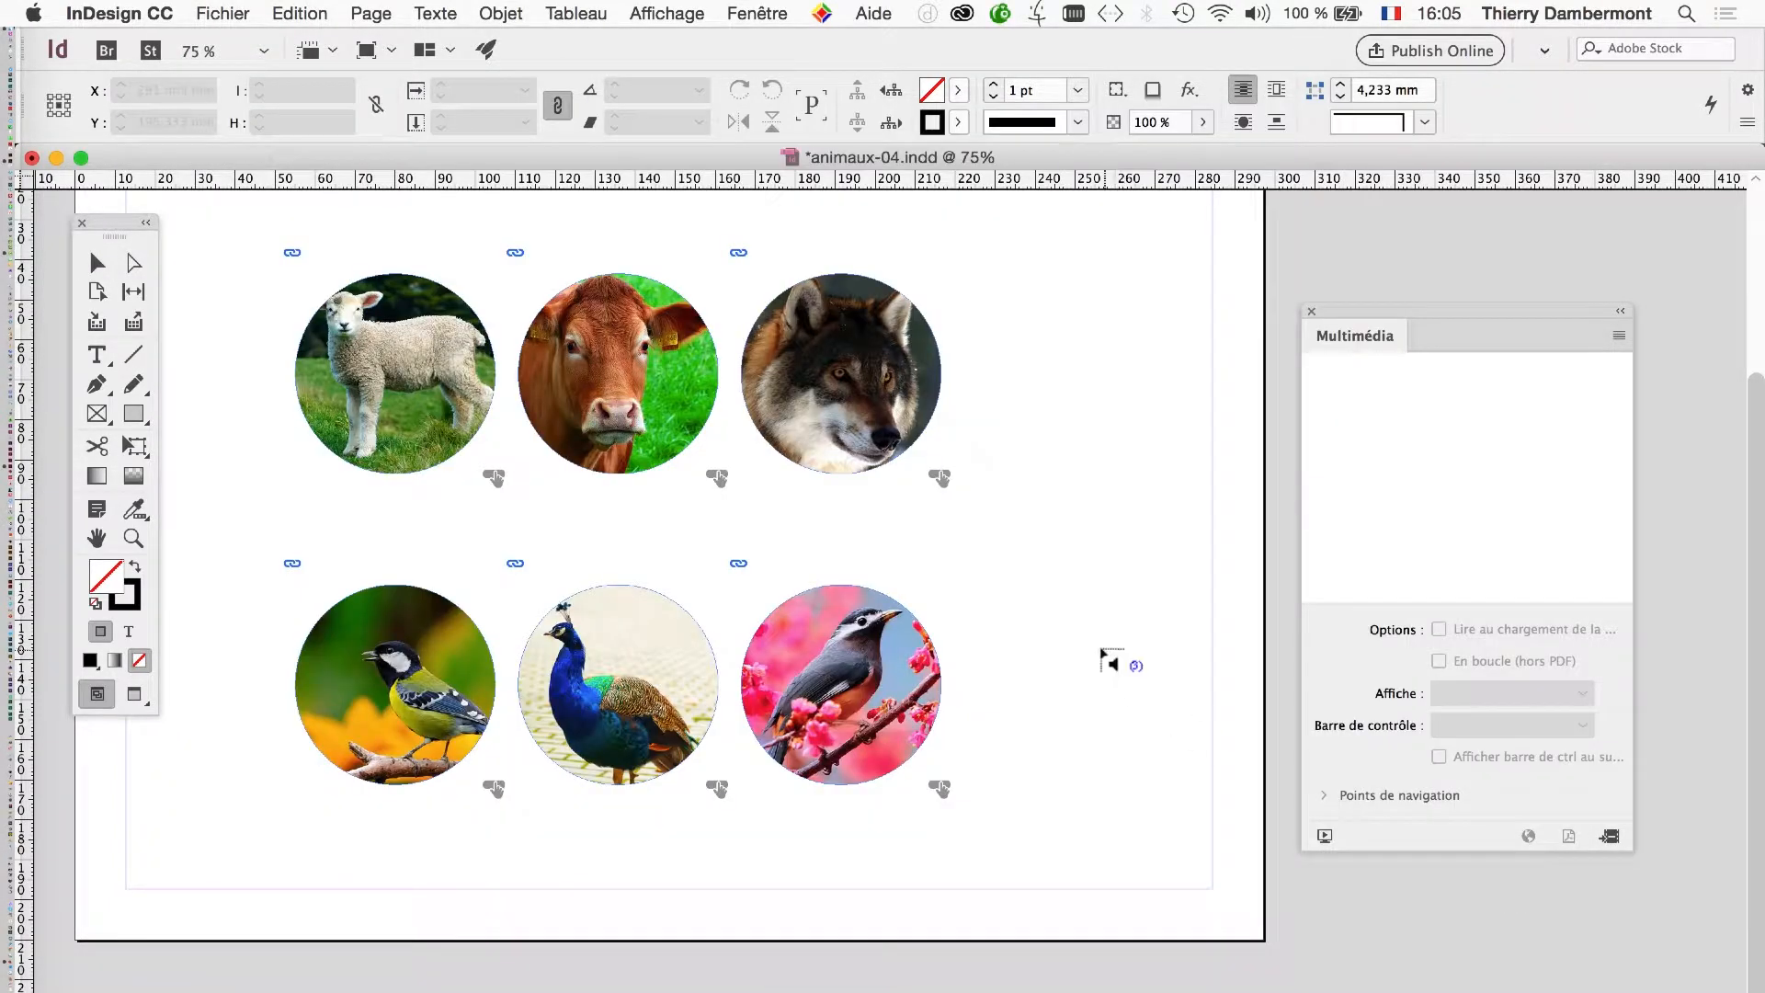
- Place the three loaded sounds one below another in the empty area beside the pink-blossom bird, and return to the Selection tool
{"action": "left_click", "coordinate": [1066, 637]}
{"action": "left_click", "coordinate": [1089, 712]}
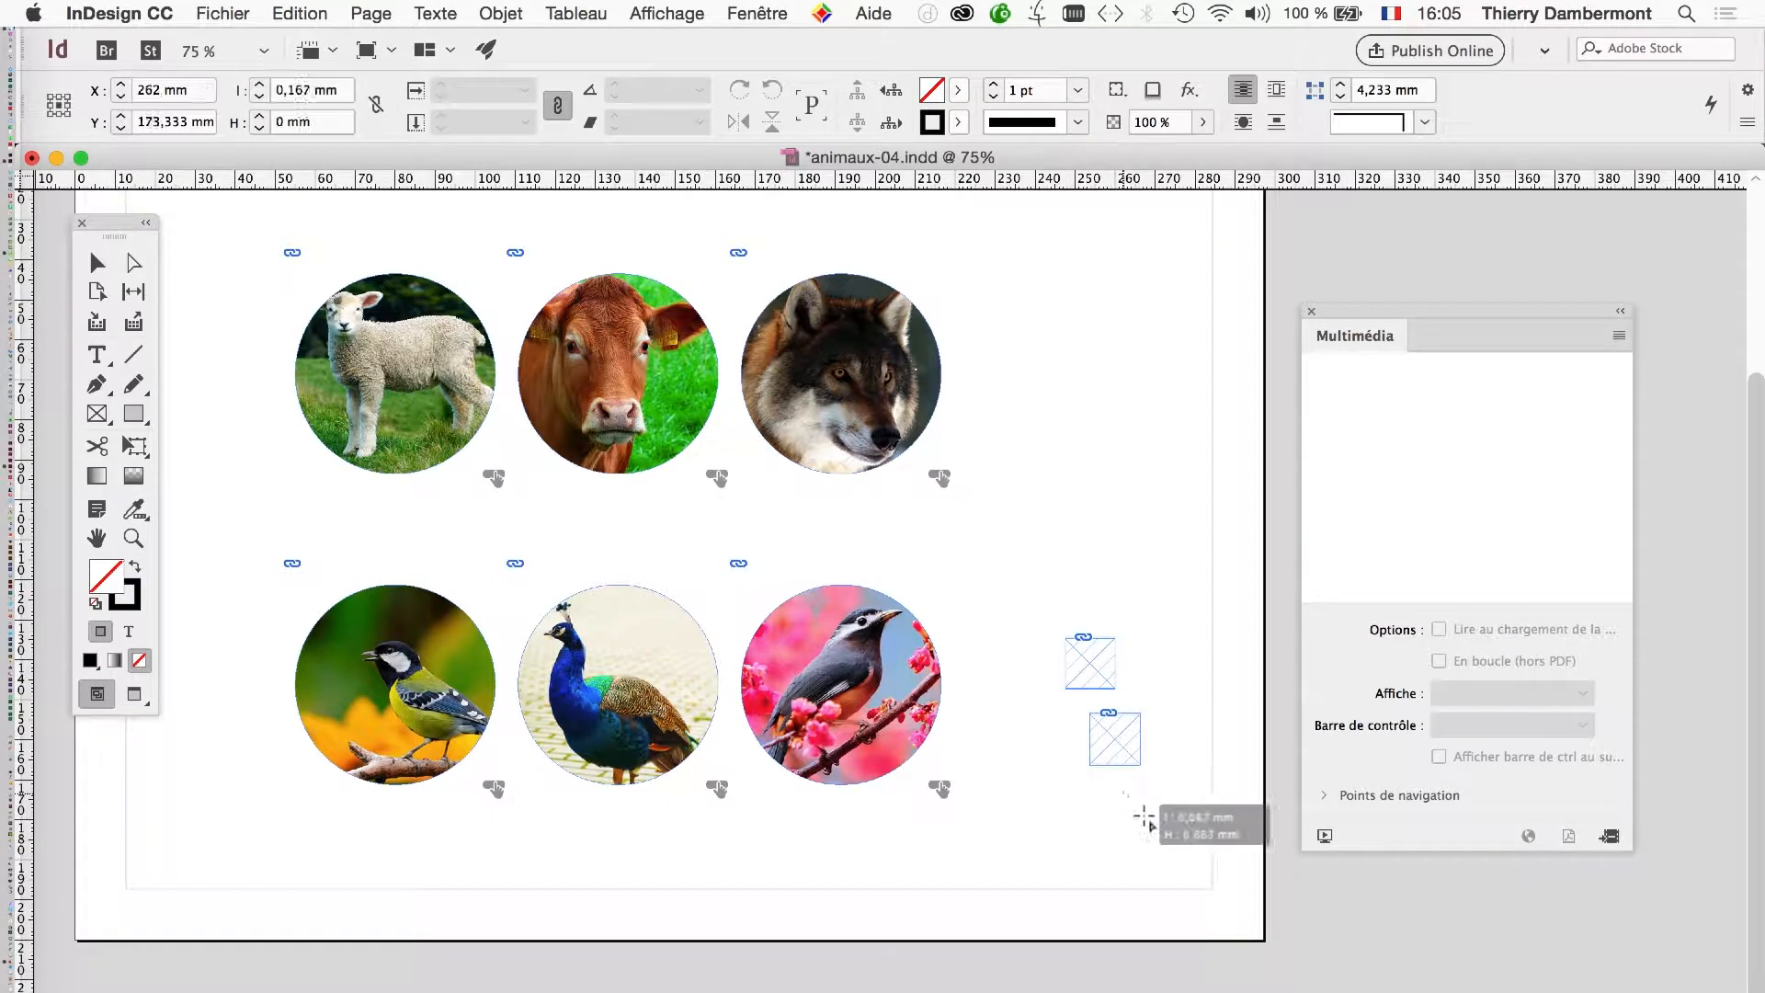
{"action": "left_click", "coordinate": [1123, 792]}
{"action": "left_click", "coordinate": [96, 263]}
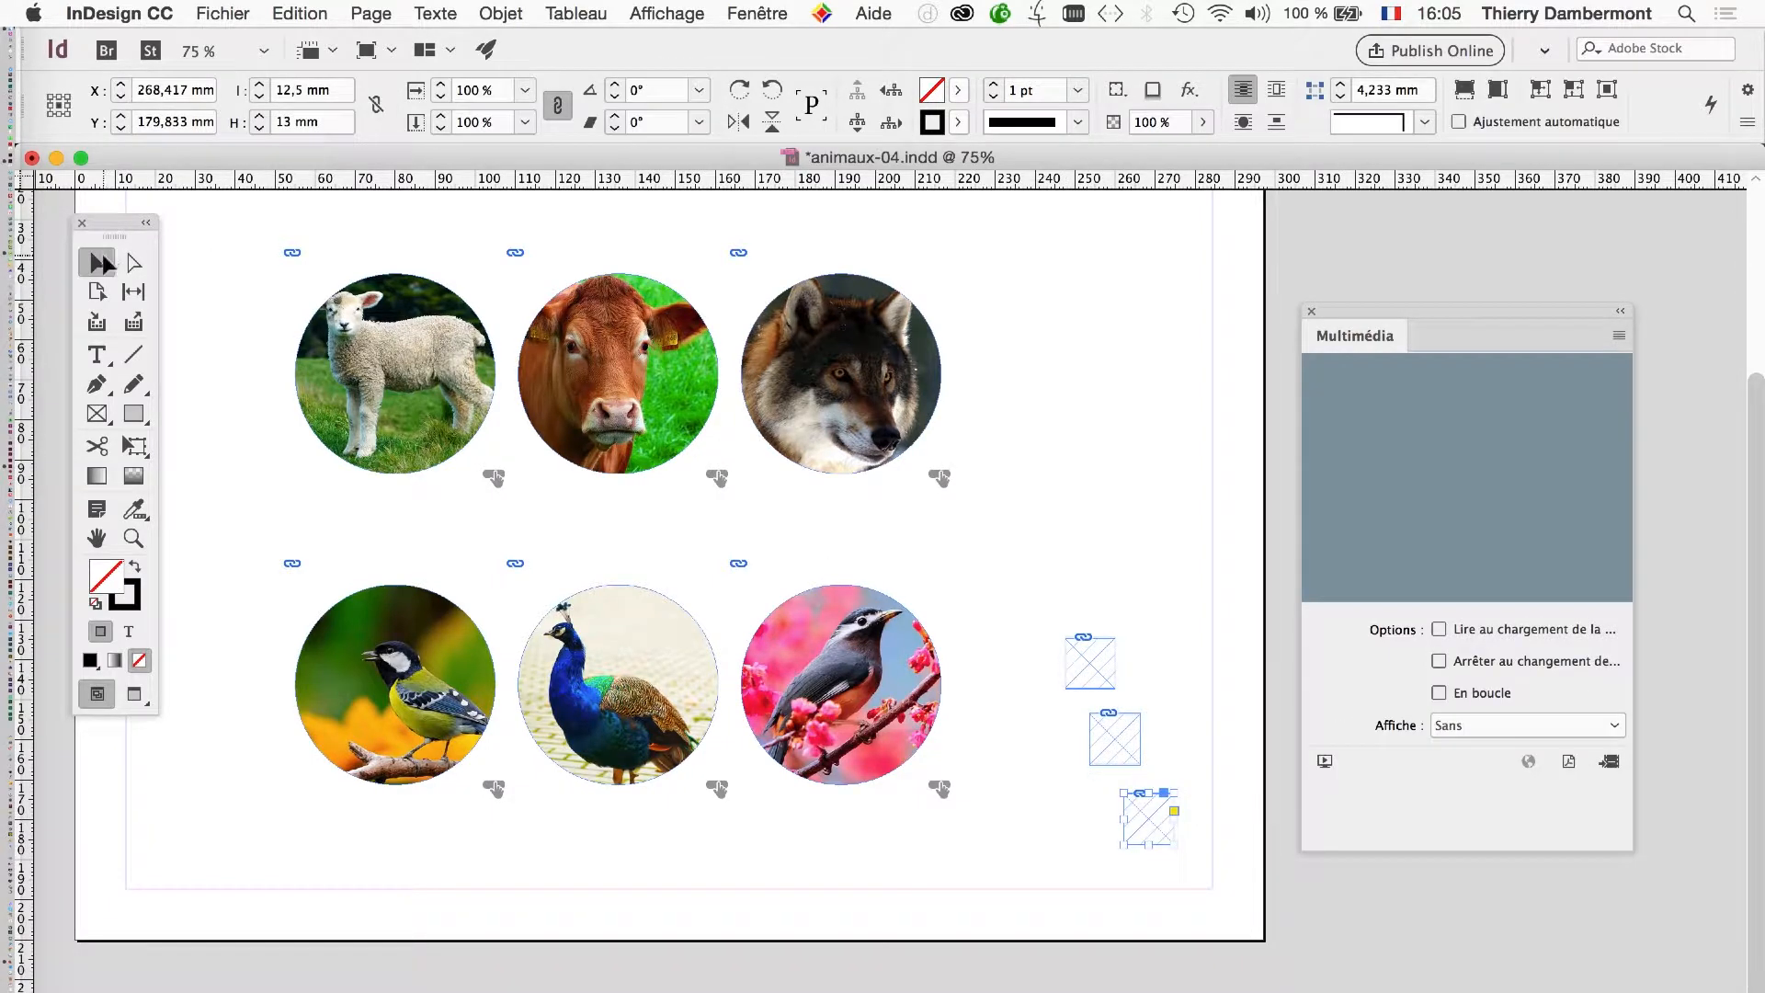
- Select the sheep image, hide the Multimédia settings and bring up the Boutons et formulaires settings
{"action": "left_click", "coordinate": [436, 378]}
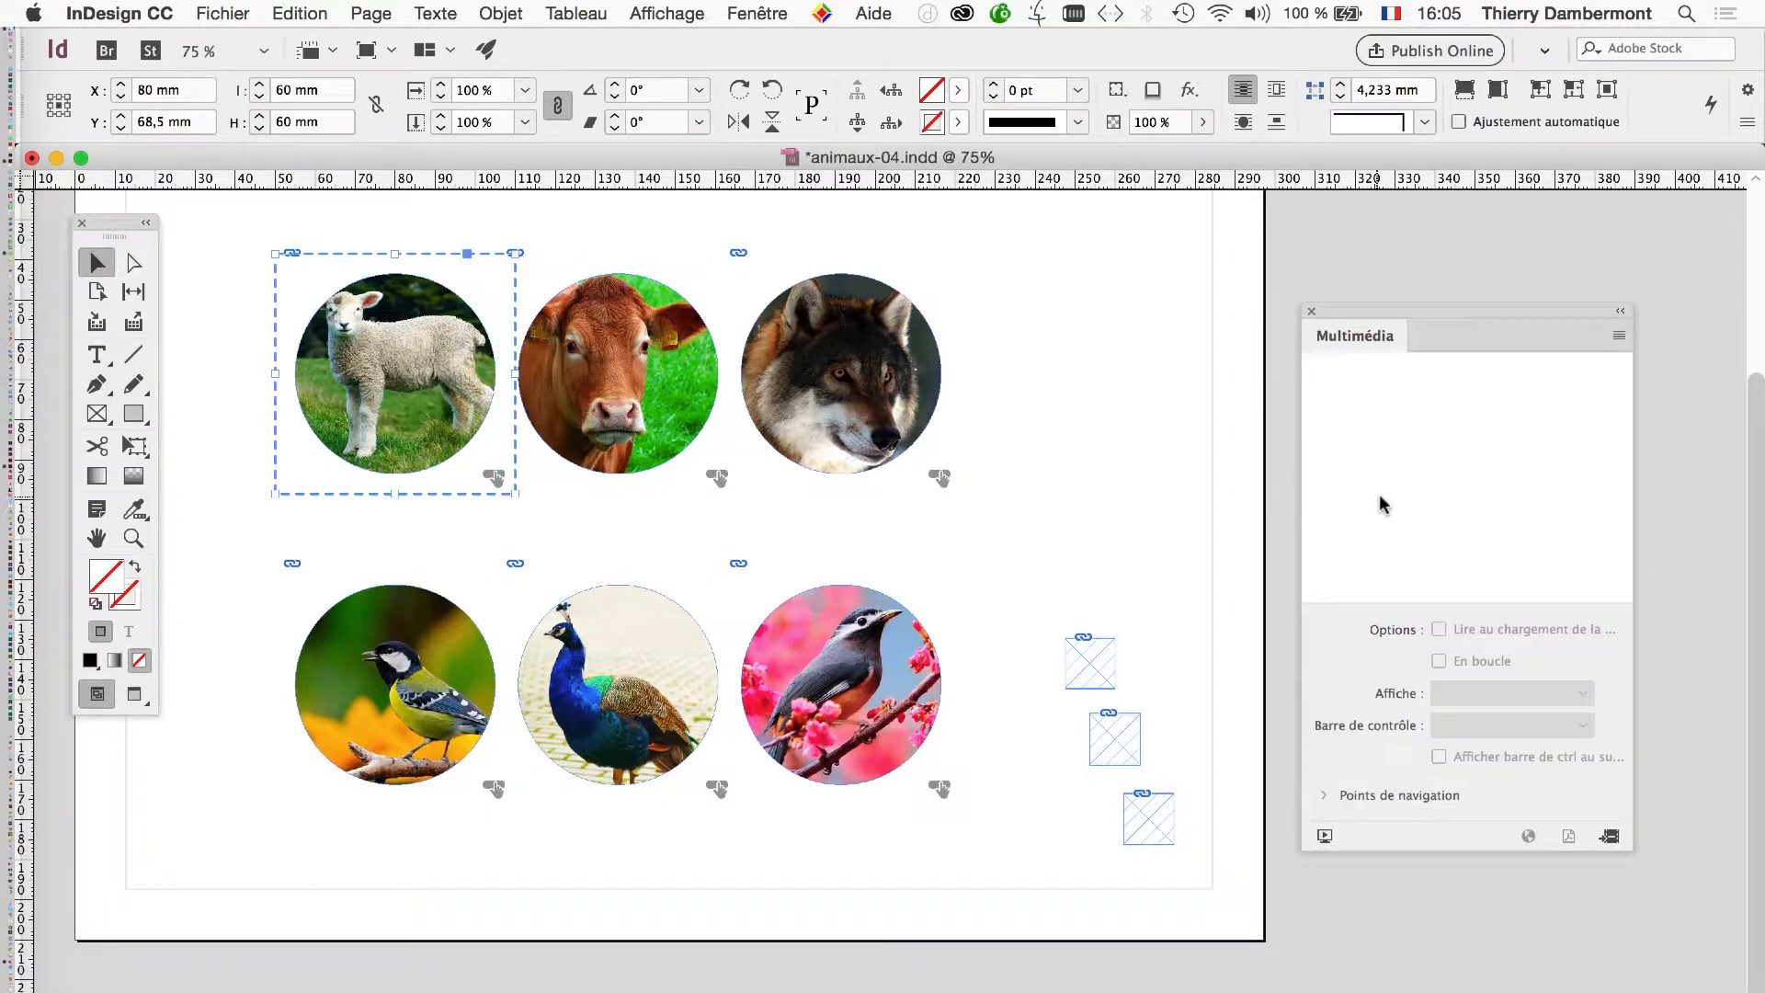
{"action": "left_click", "coordinate": [1312, 312]}
{"action": "left_click", "coordinate": [768, 15]}
{"action": "mouse_move", "coordinate": [841, 457]}
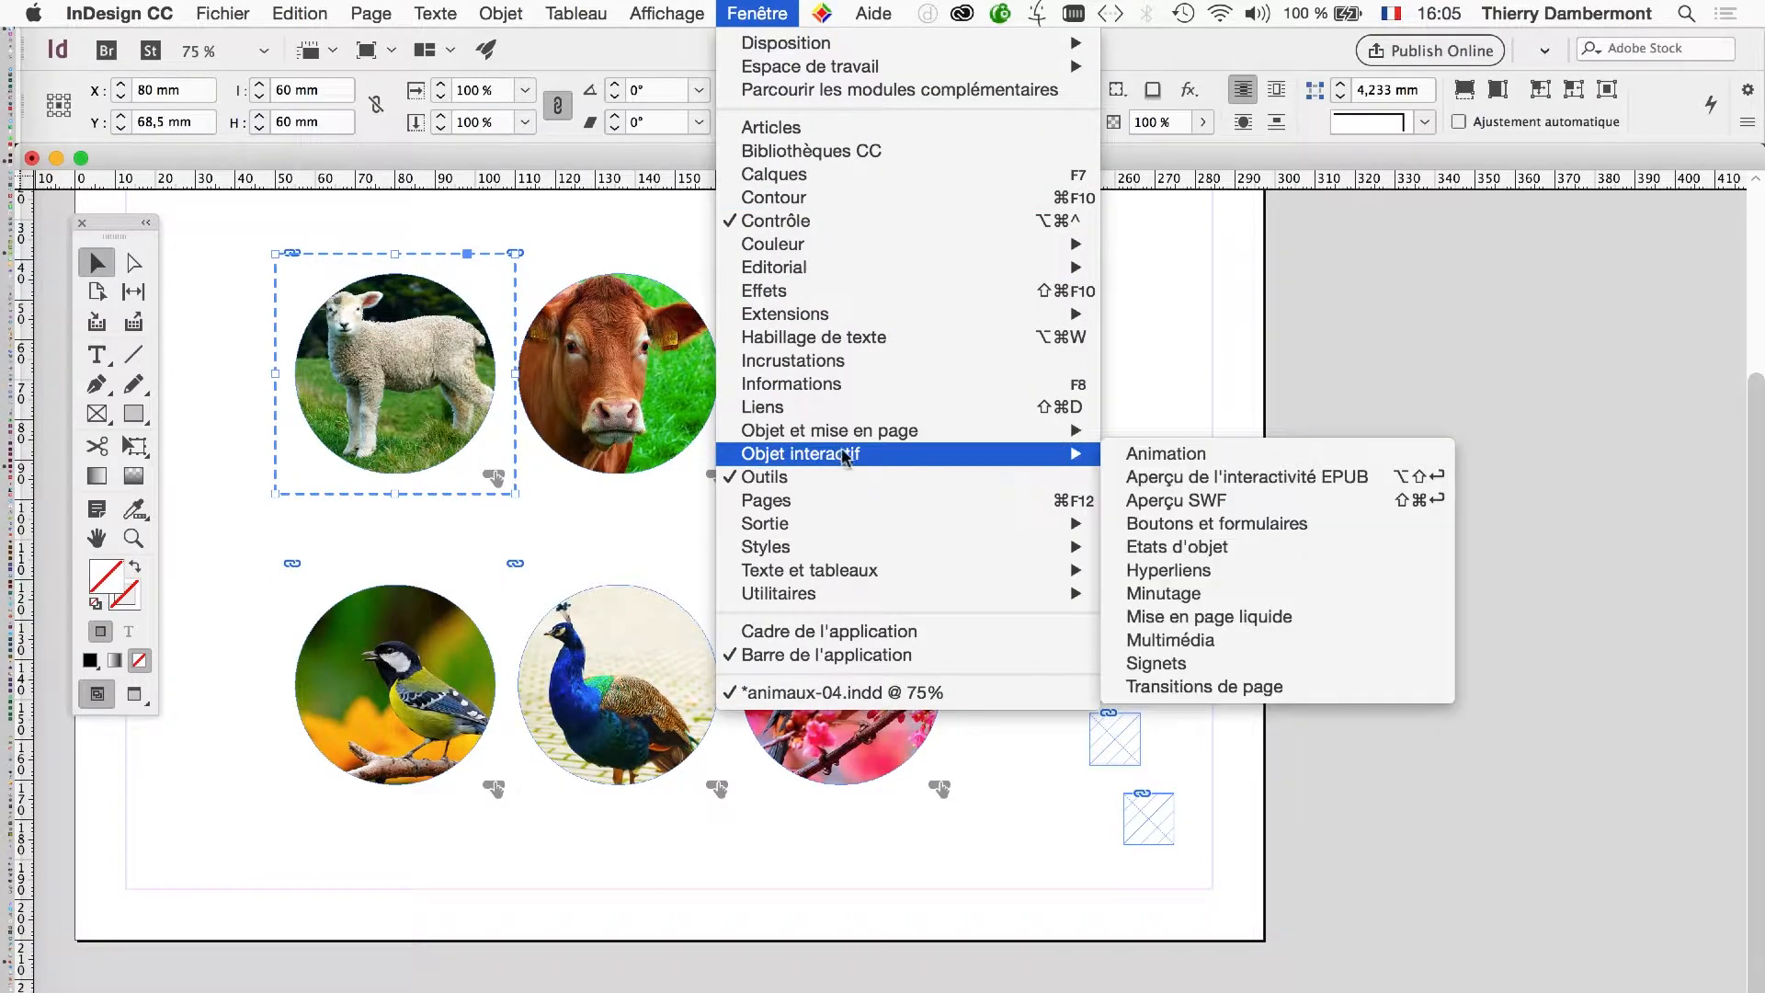
{"action": "left_click", "coordinate": [1191, 524]}
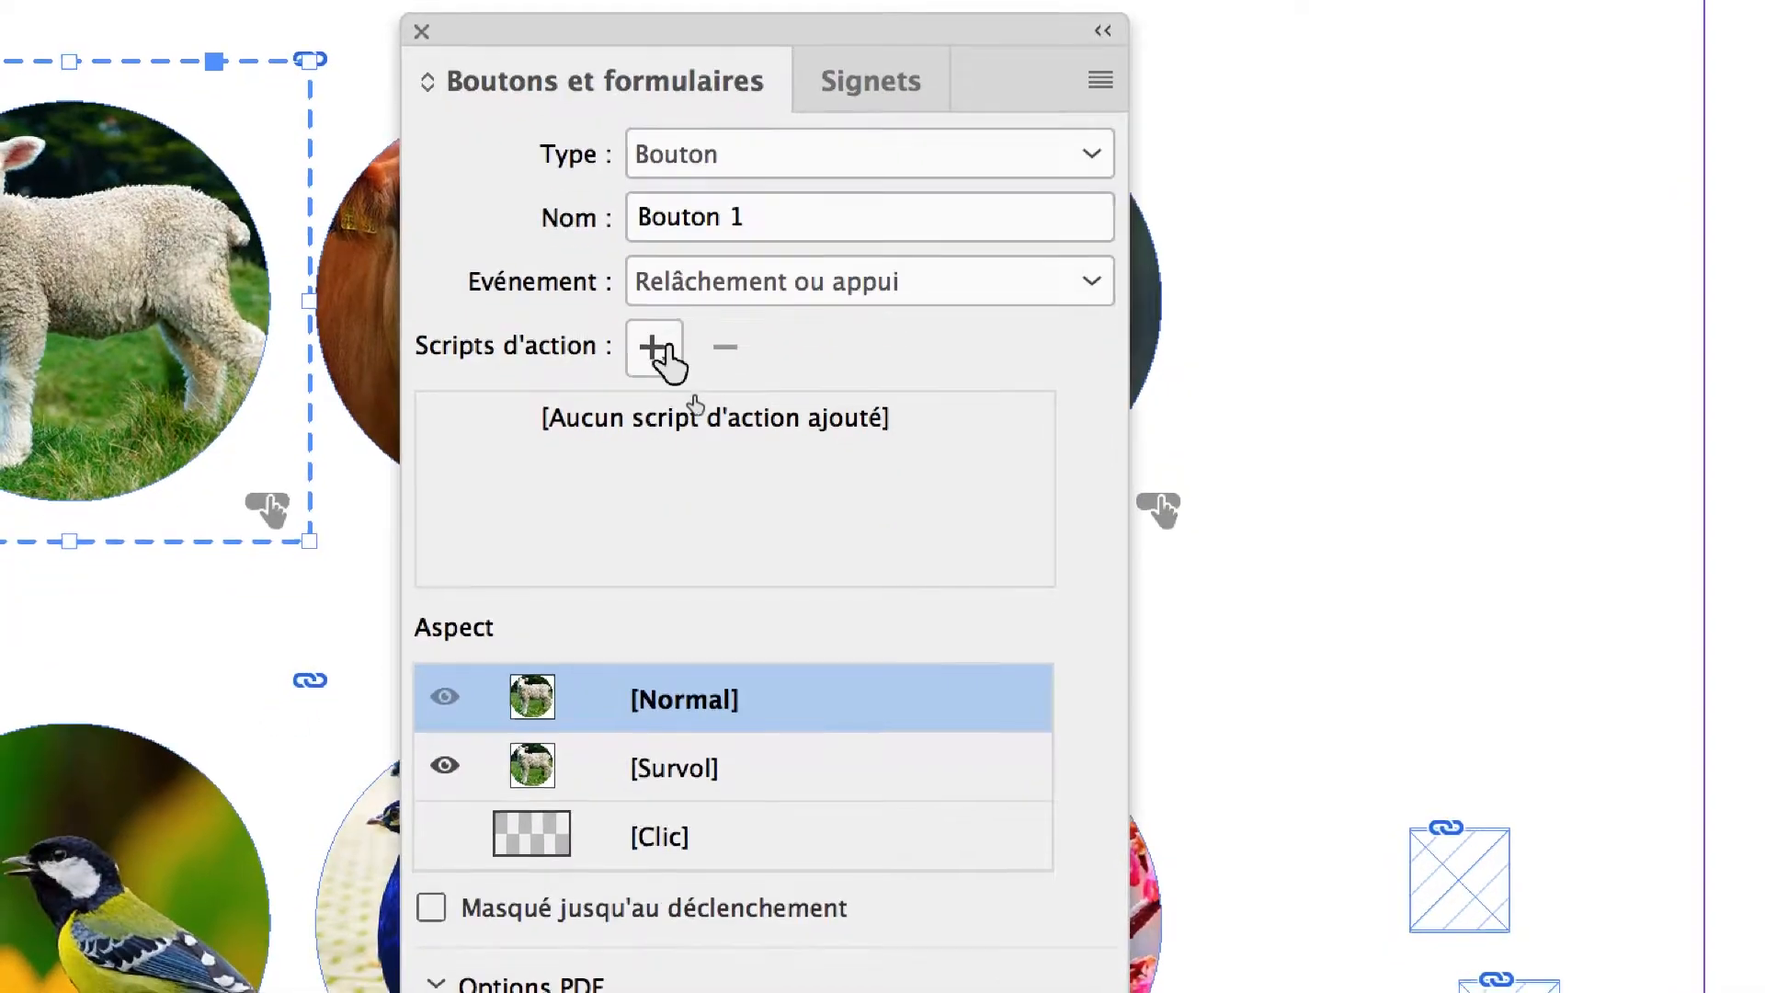
- Add a Son action to the sheep button that plays Sheep - ewe animals112.mp3
{"action": "left_click", "coordinate": [761, 561]}
{"action": "left_click", "coordinate": [717, 525]}
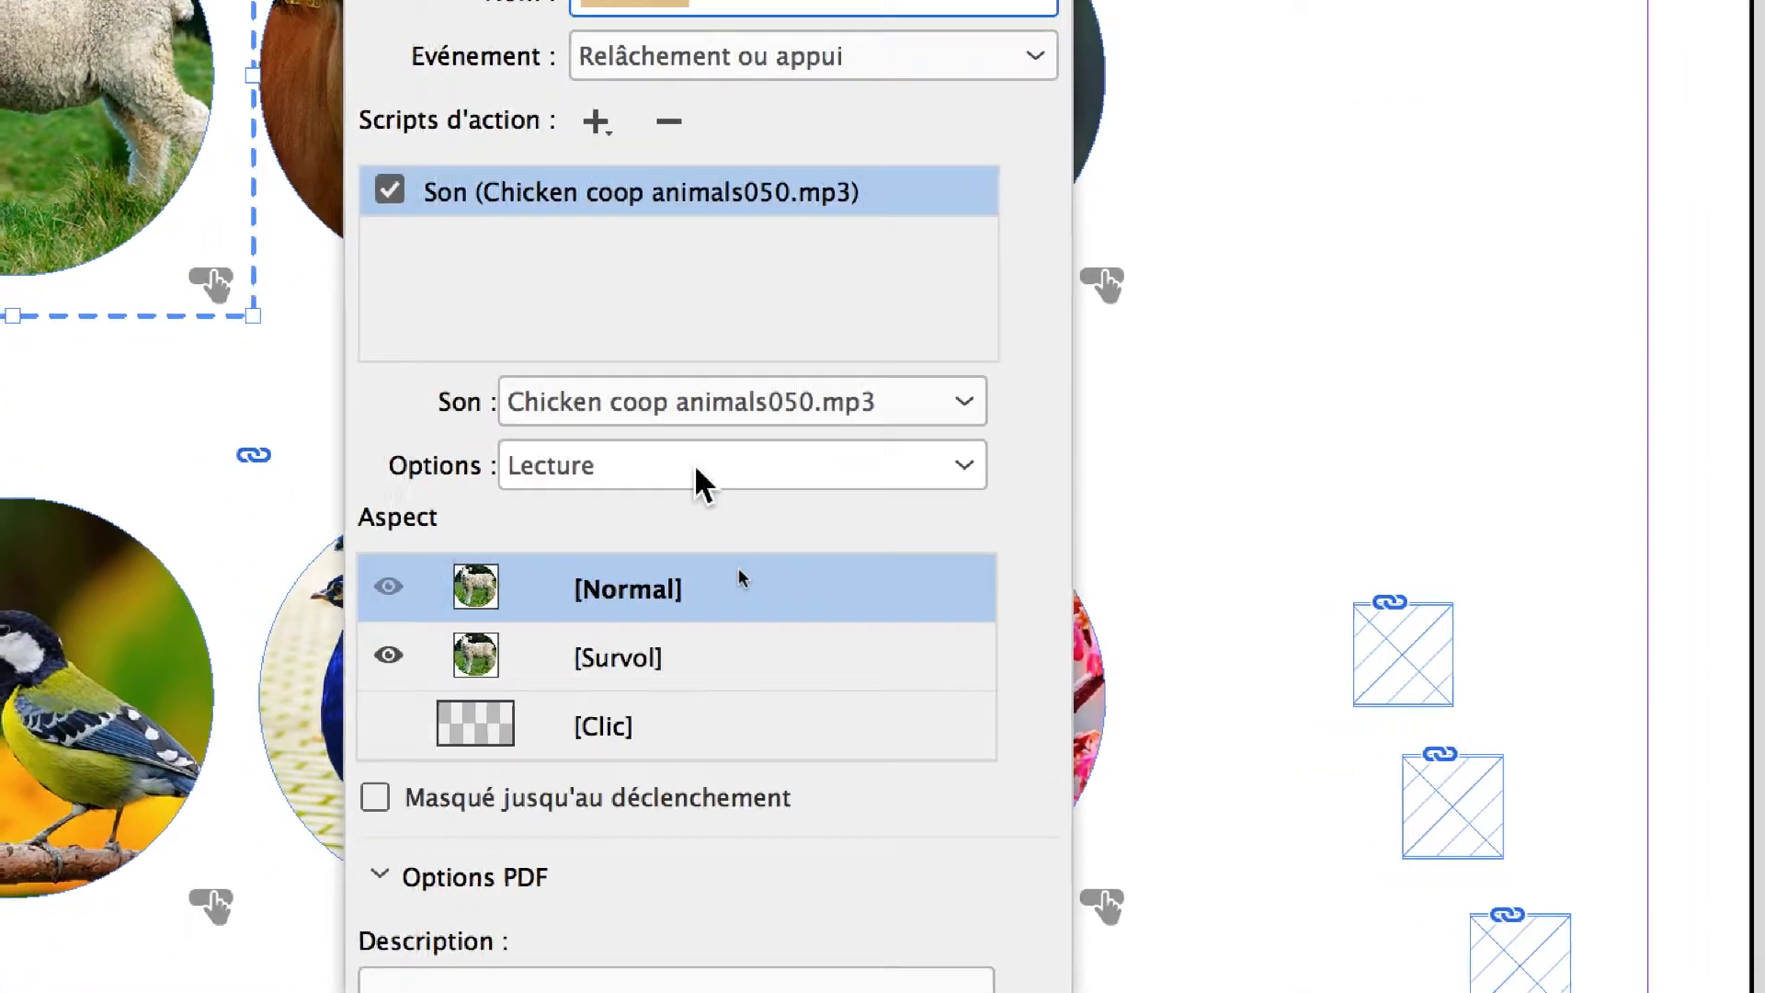
{"action": "left_click", "coordinate": [689, 404]}
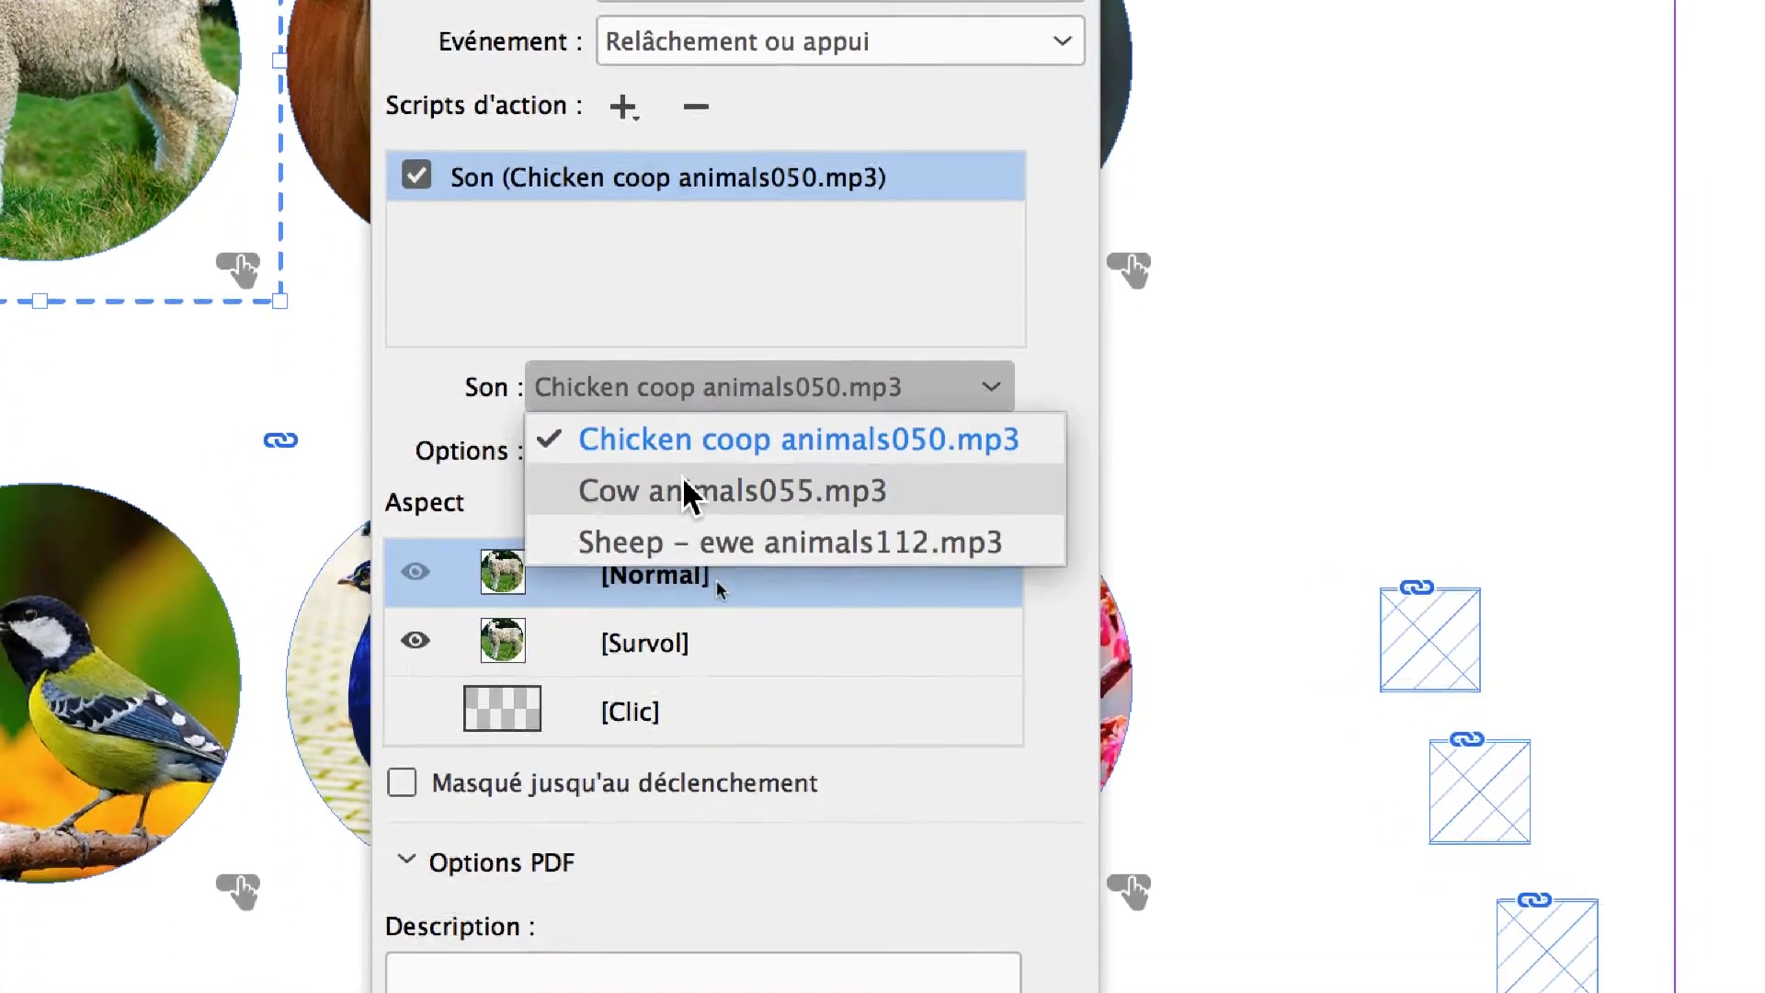
{"action": "left_click", "coordinate": [685, 507]}
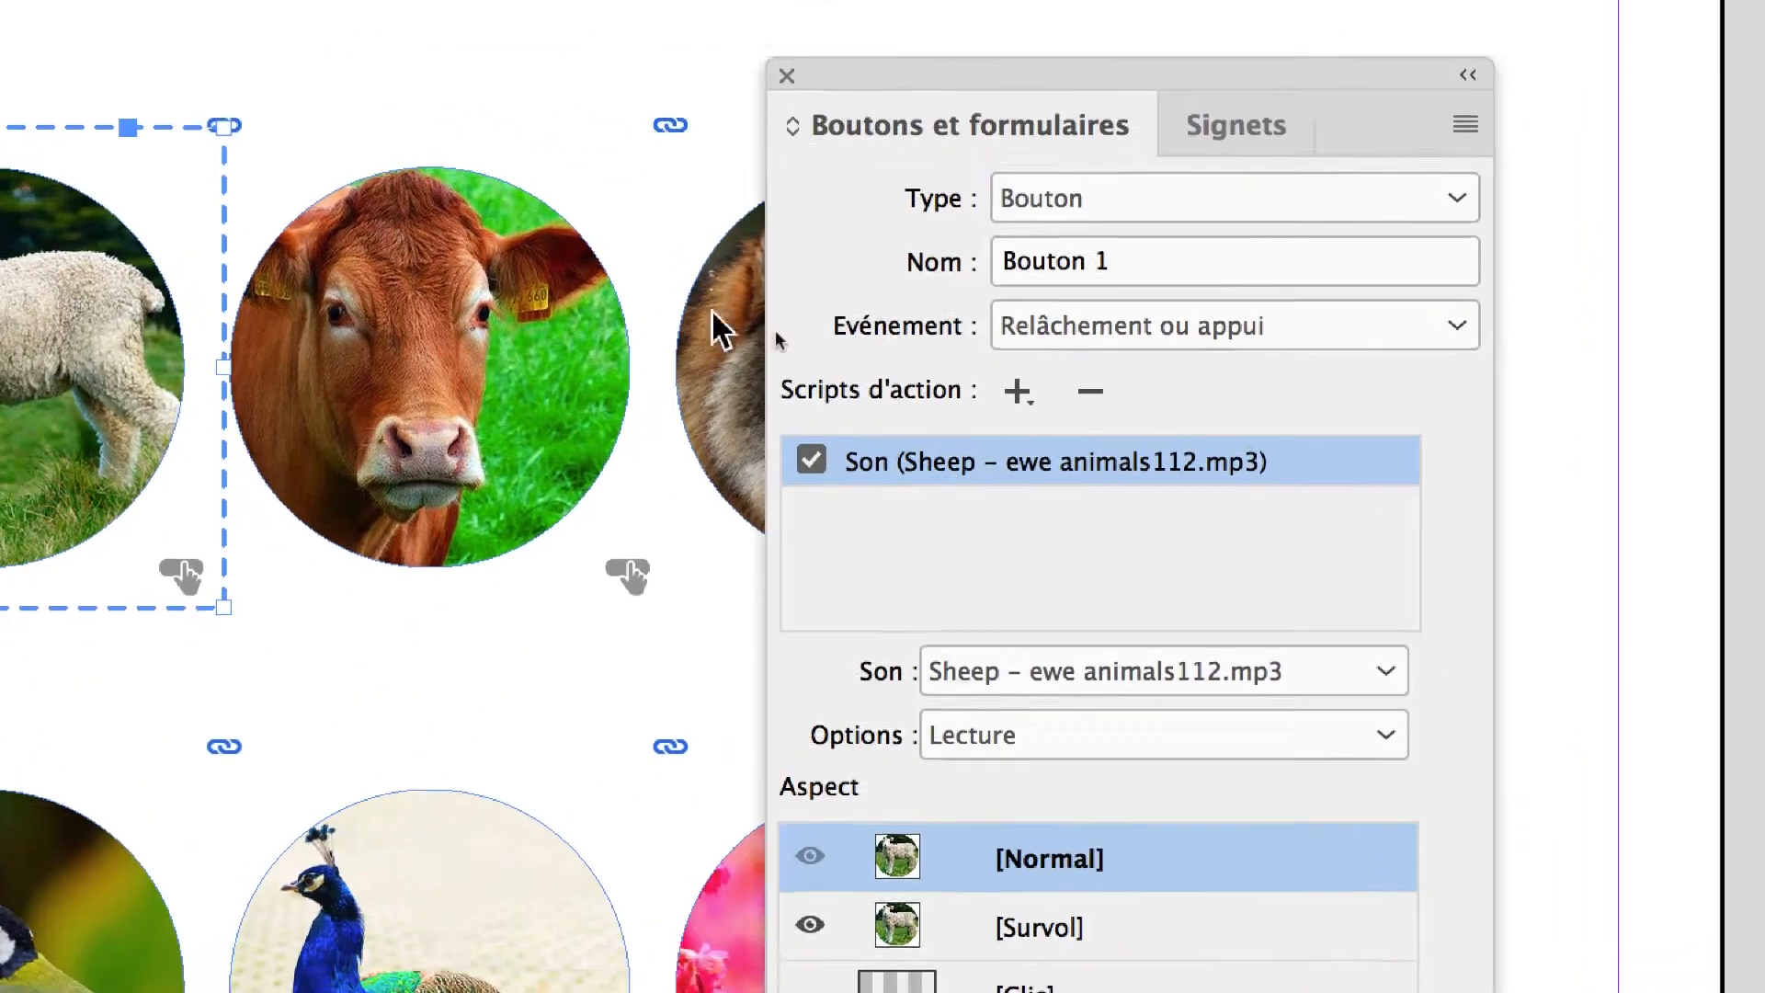
- Add a Son action to the cow button that plays Cow animals055.mp3
{"action": "left_click", "coordinate": [494, 509]}
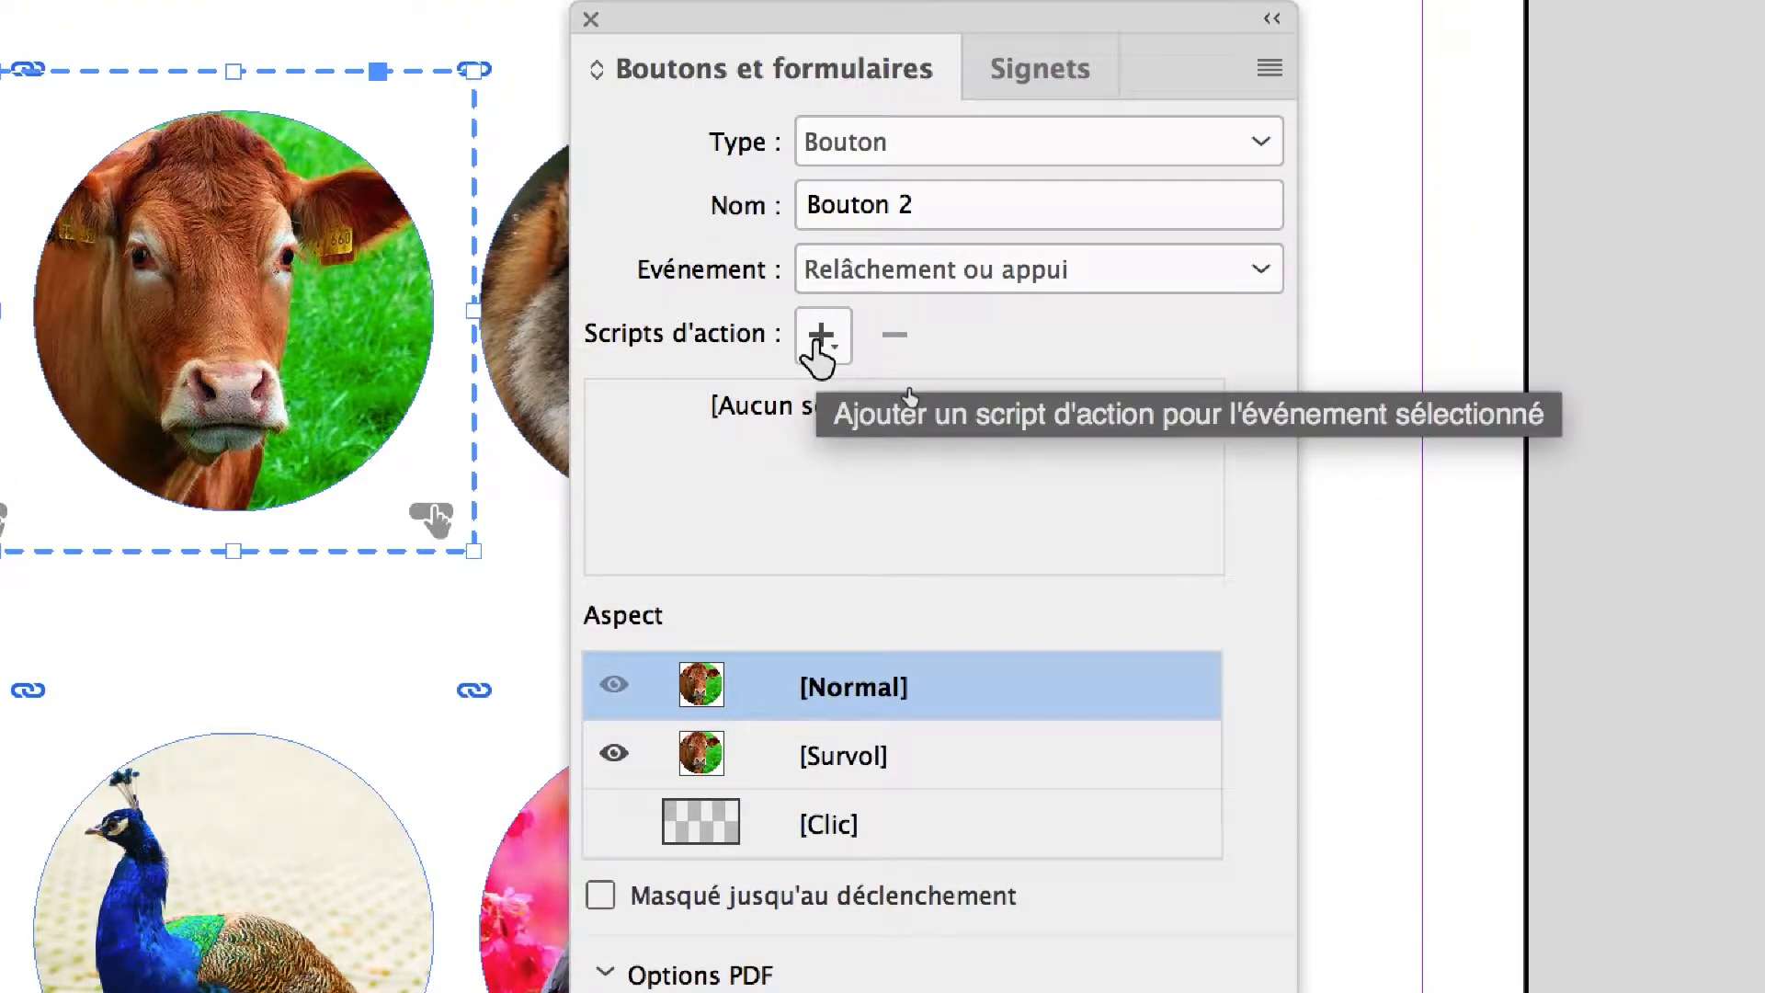
{"action": "left_click", "coordinate": [818, 340]}
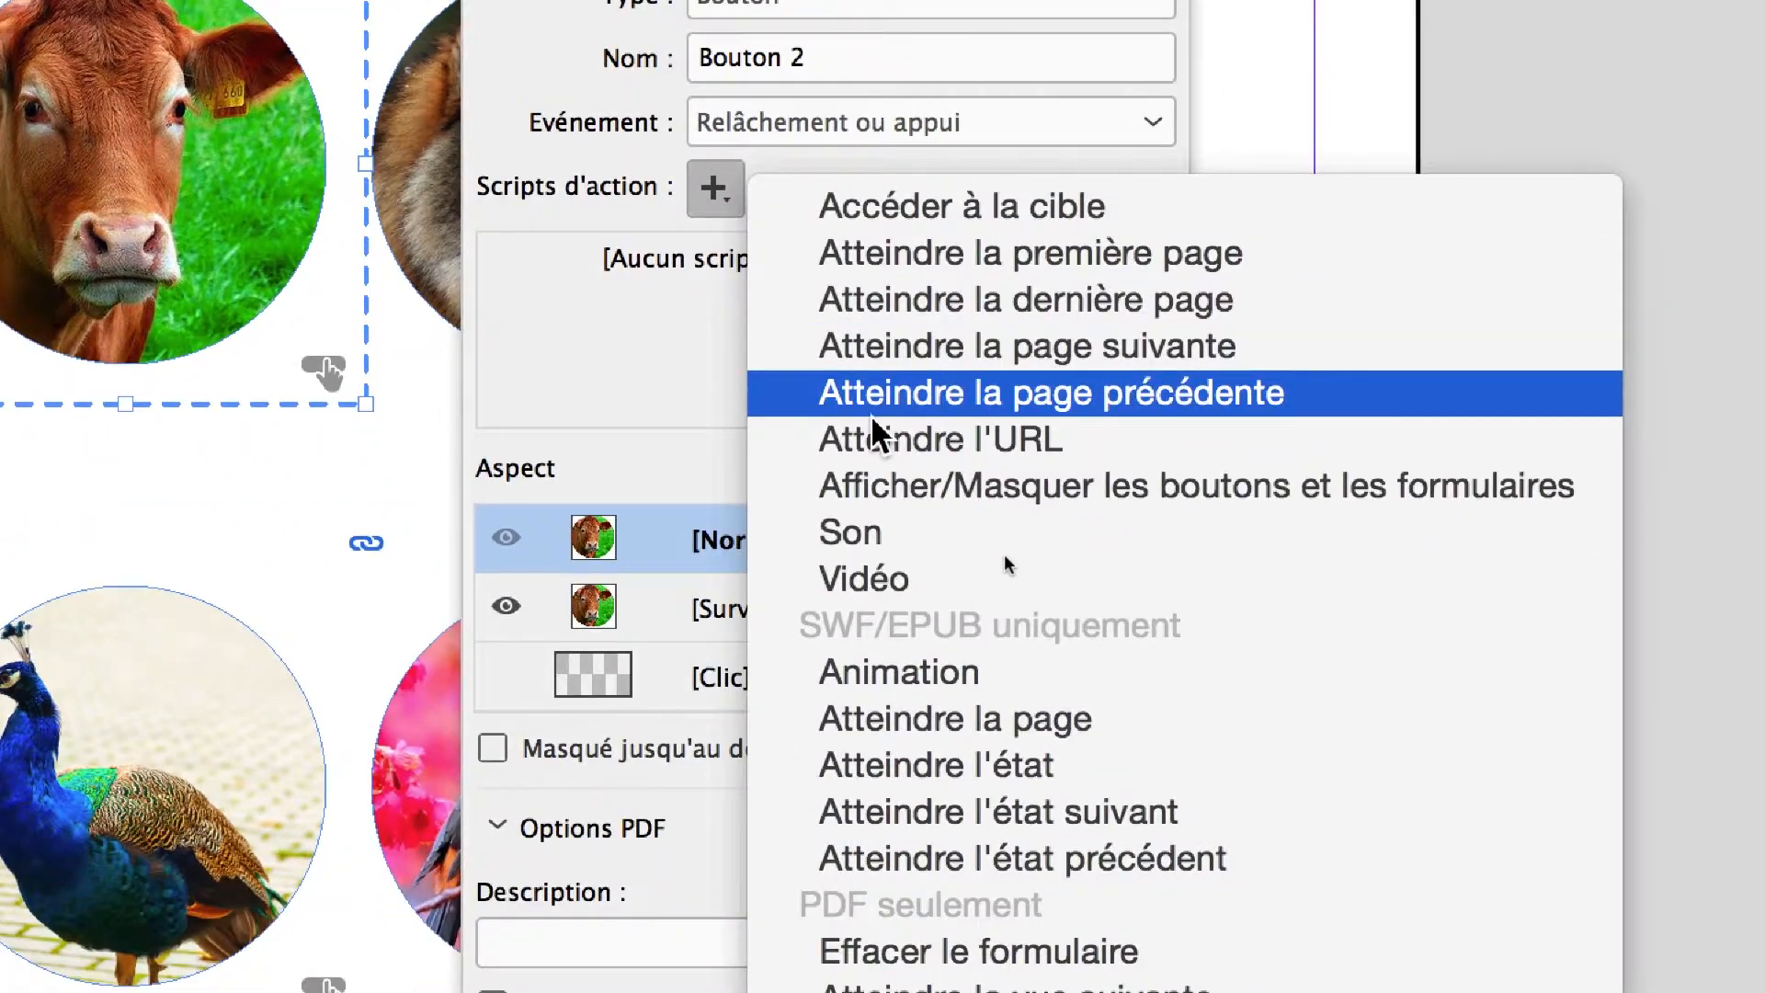
{"action": "key", "text": "Escape"}
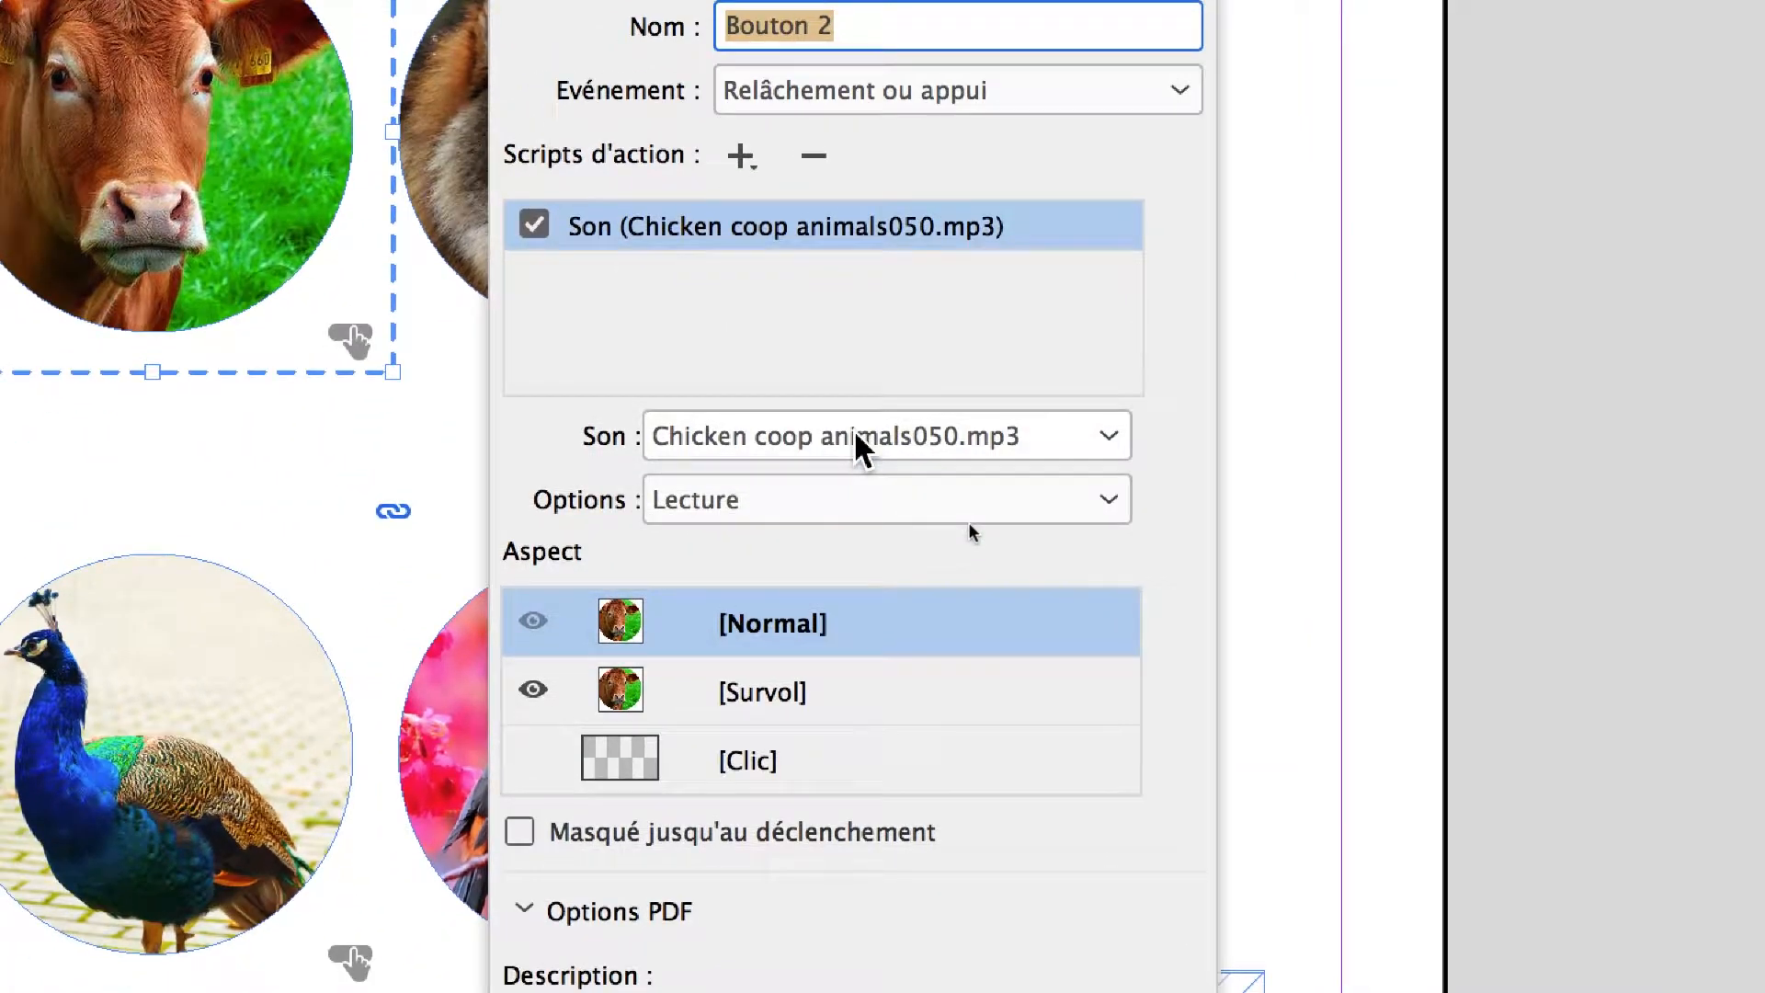
{"action": "left_click", "coordinate": [858, 439]}
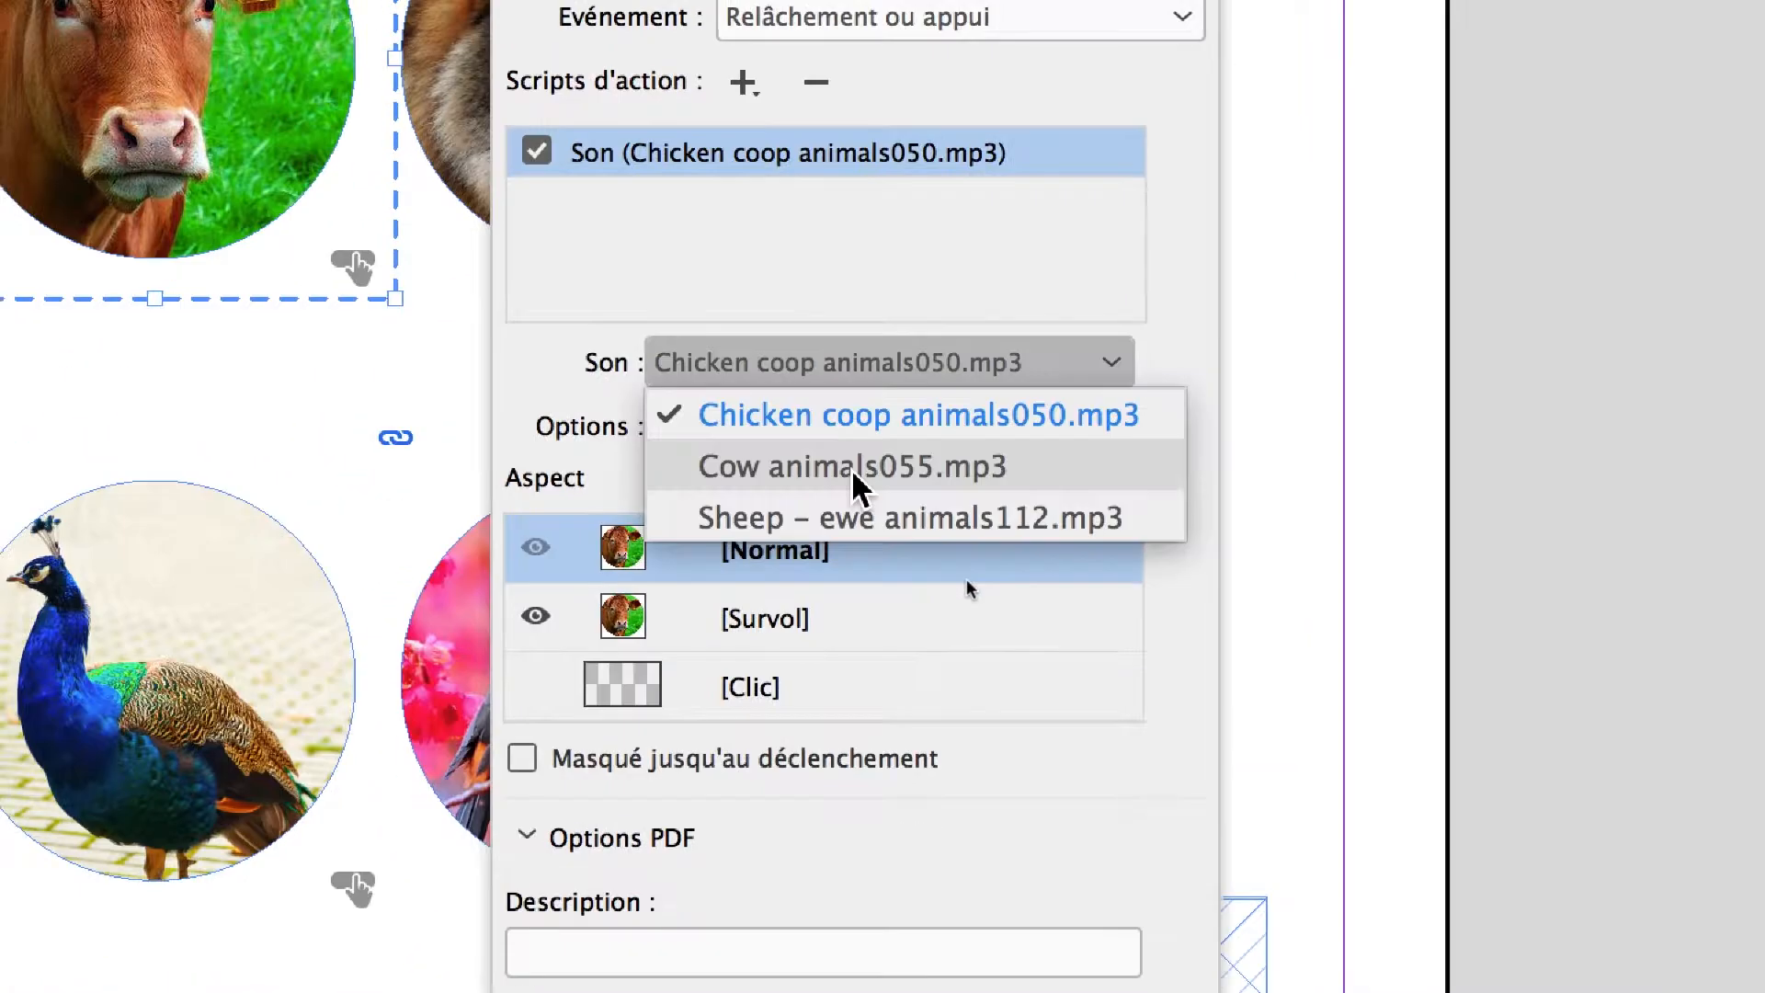
{"action": "left_click", "coordinate": [851, 467]}
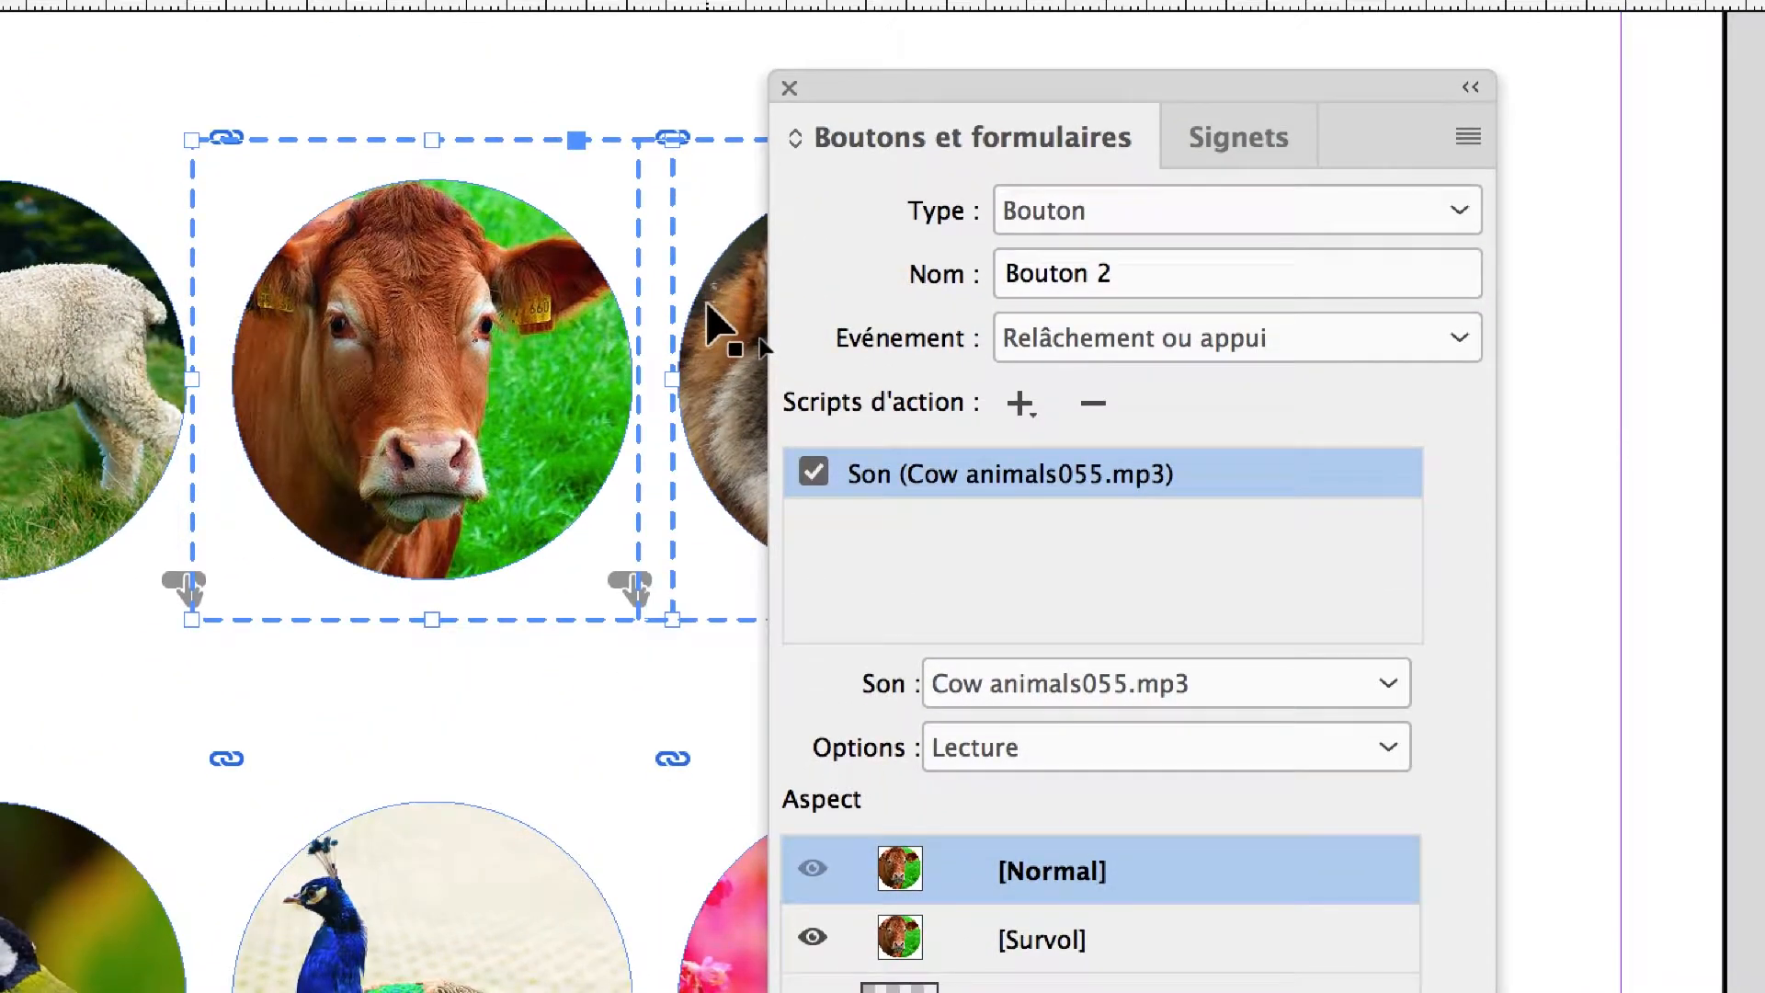
- Add a Son action to the wolf button that plays Chicken coop animals050.mp3, keeping the button settings clear of the artwork
{"action": "left_click", "coordinate": [707, 308]}
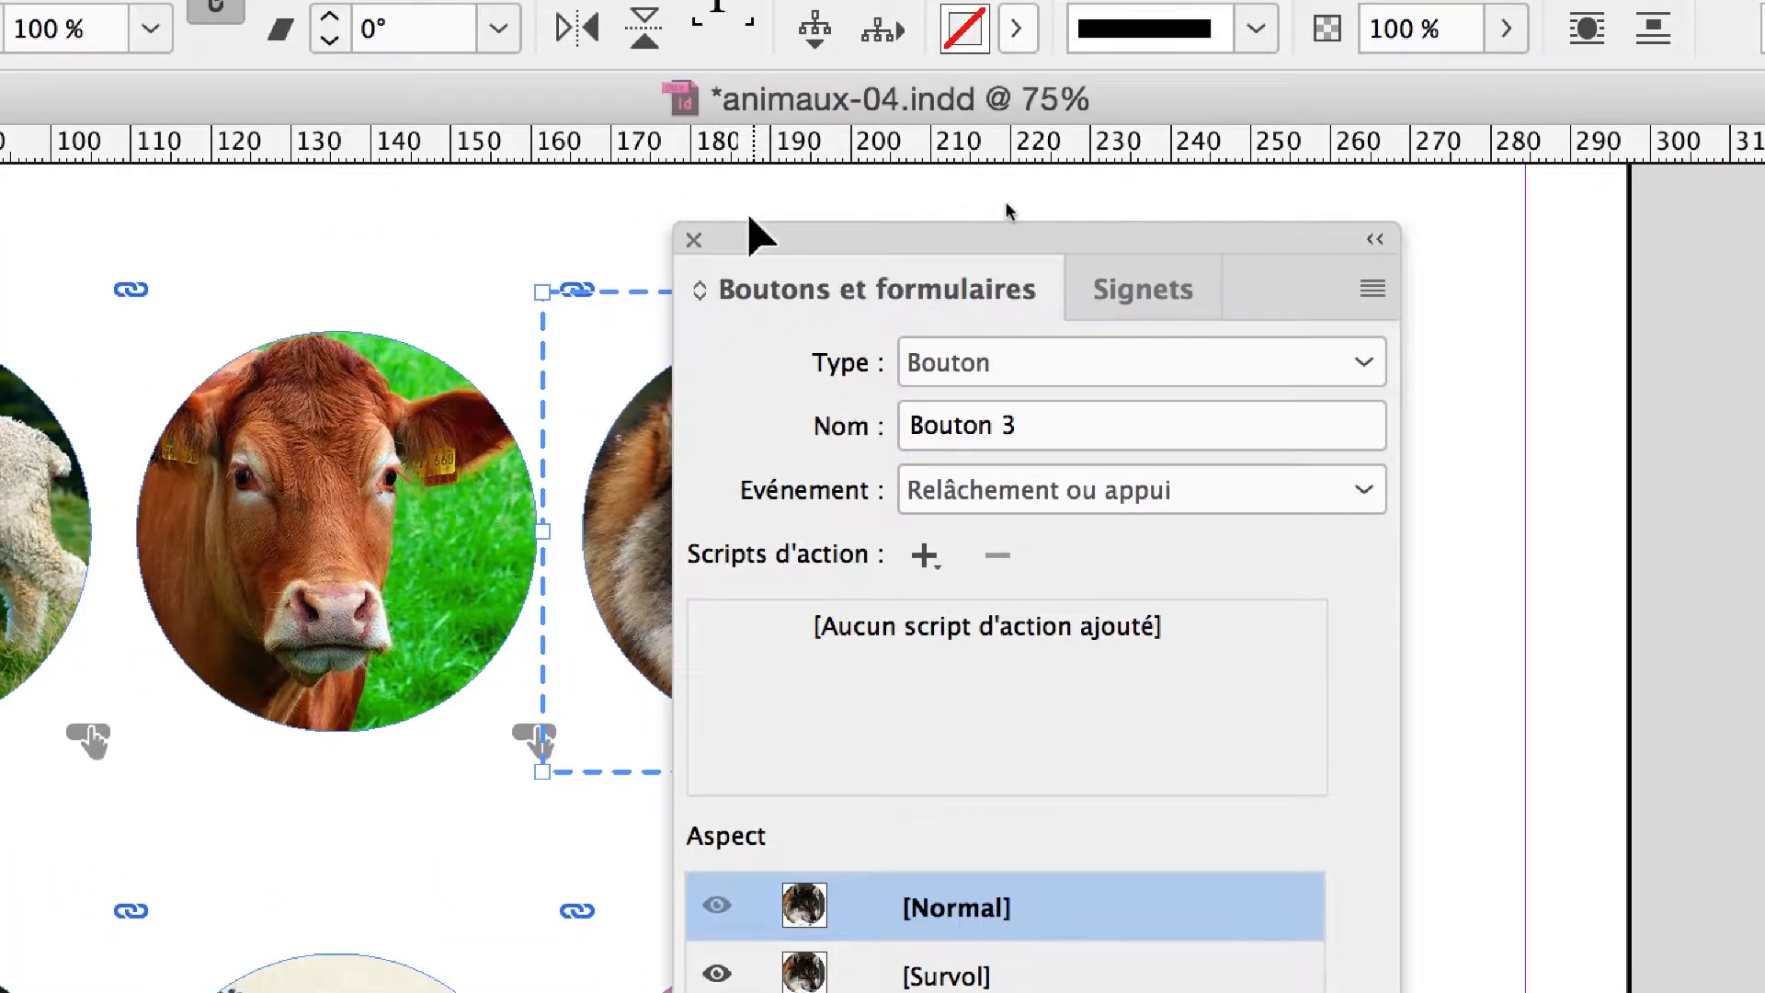
{"action": "left_click_drag", "start_coordinate": [749, 221], "coordinate": [1158, 184]}
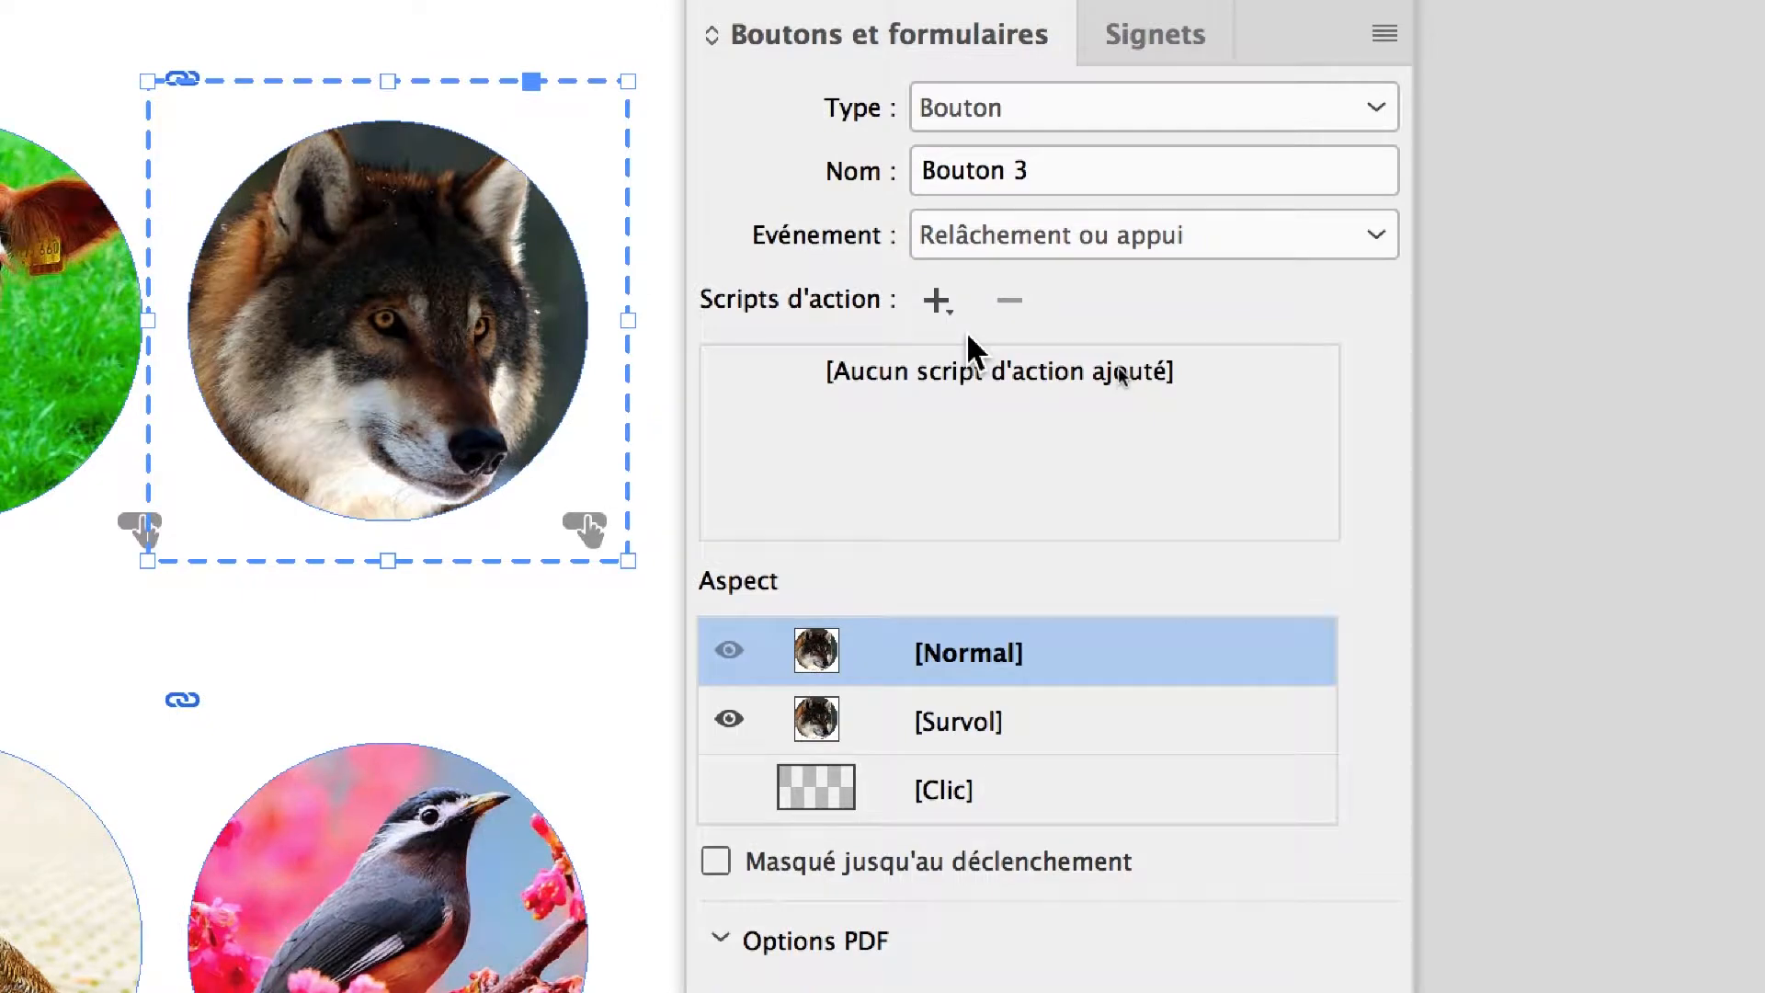
{"action": "left_click", "coordinate": [939, 303]}
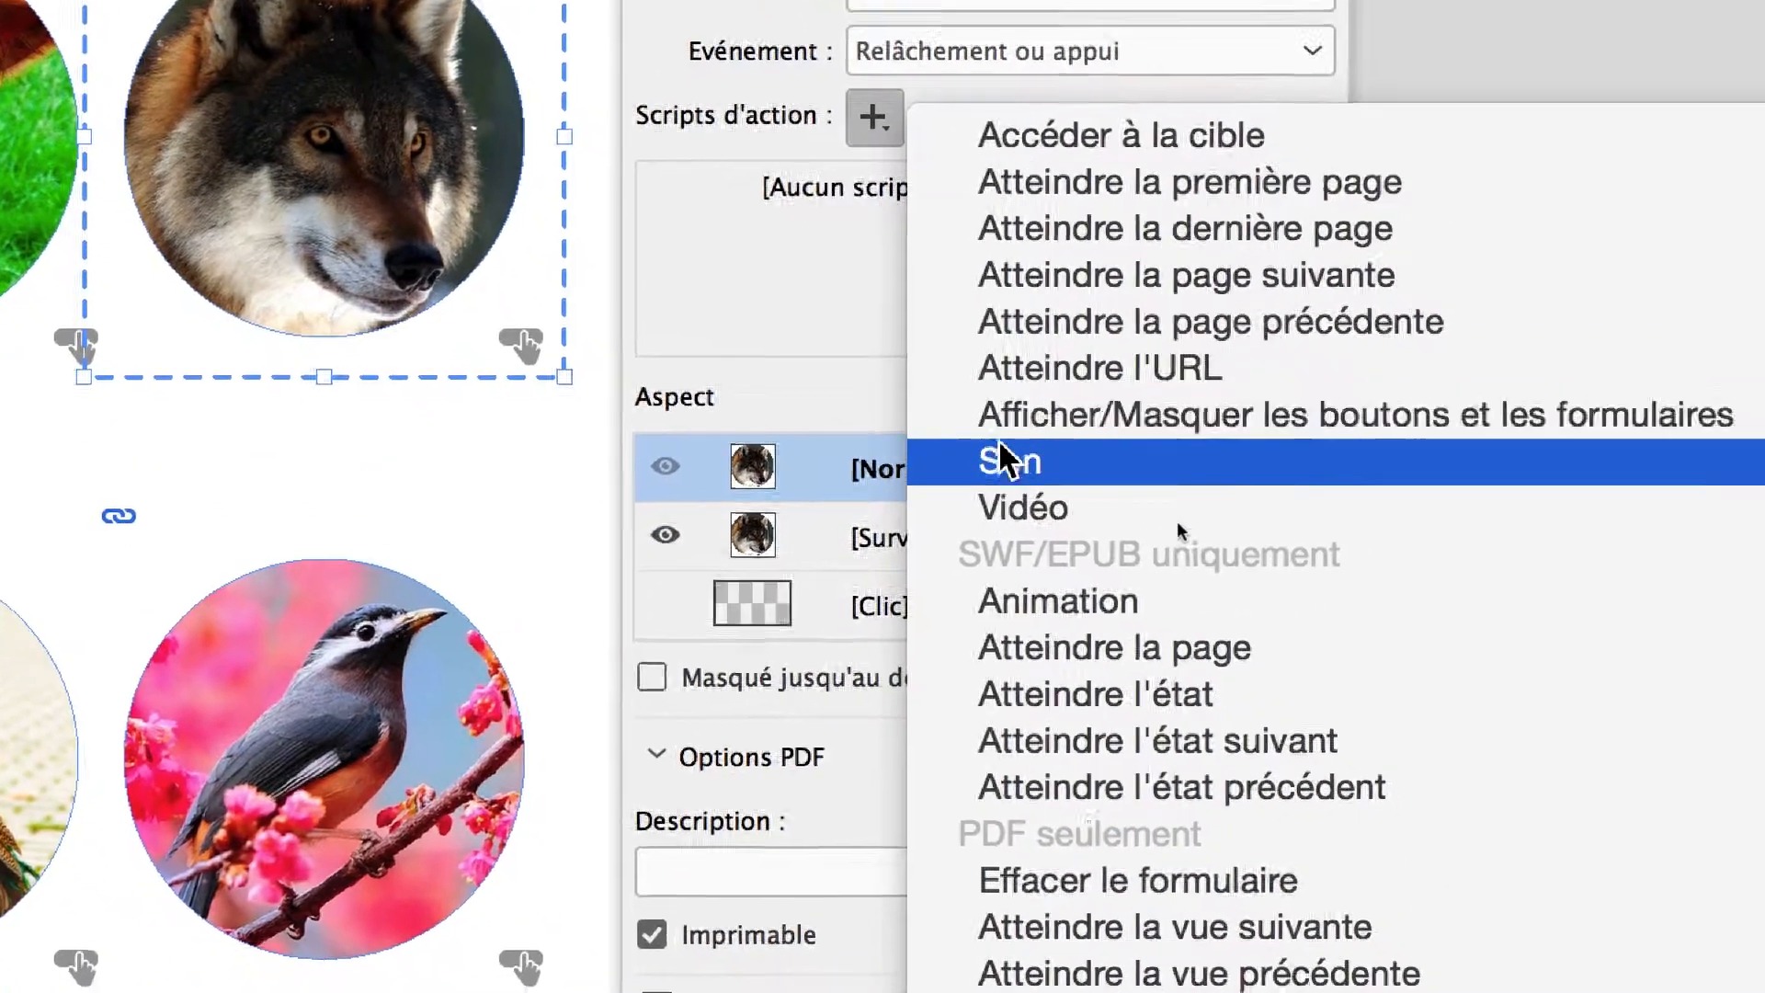
{"action": "left_click", "coordinate": [1030, 497]}
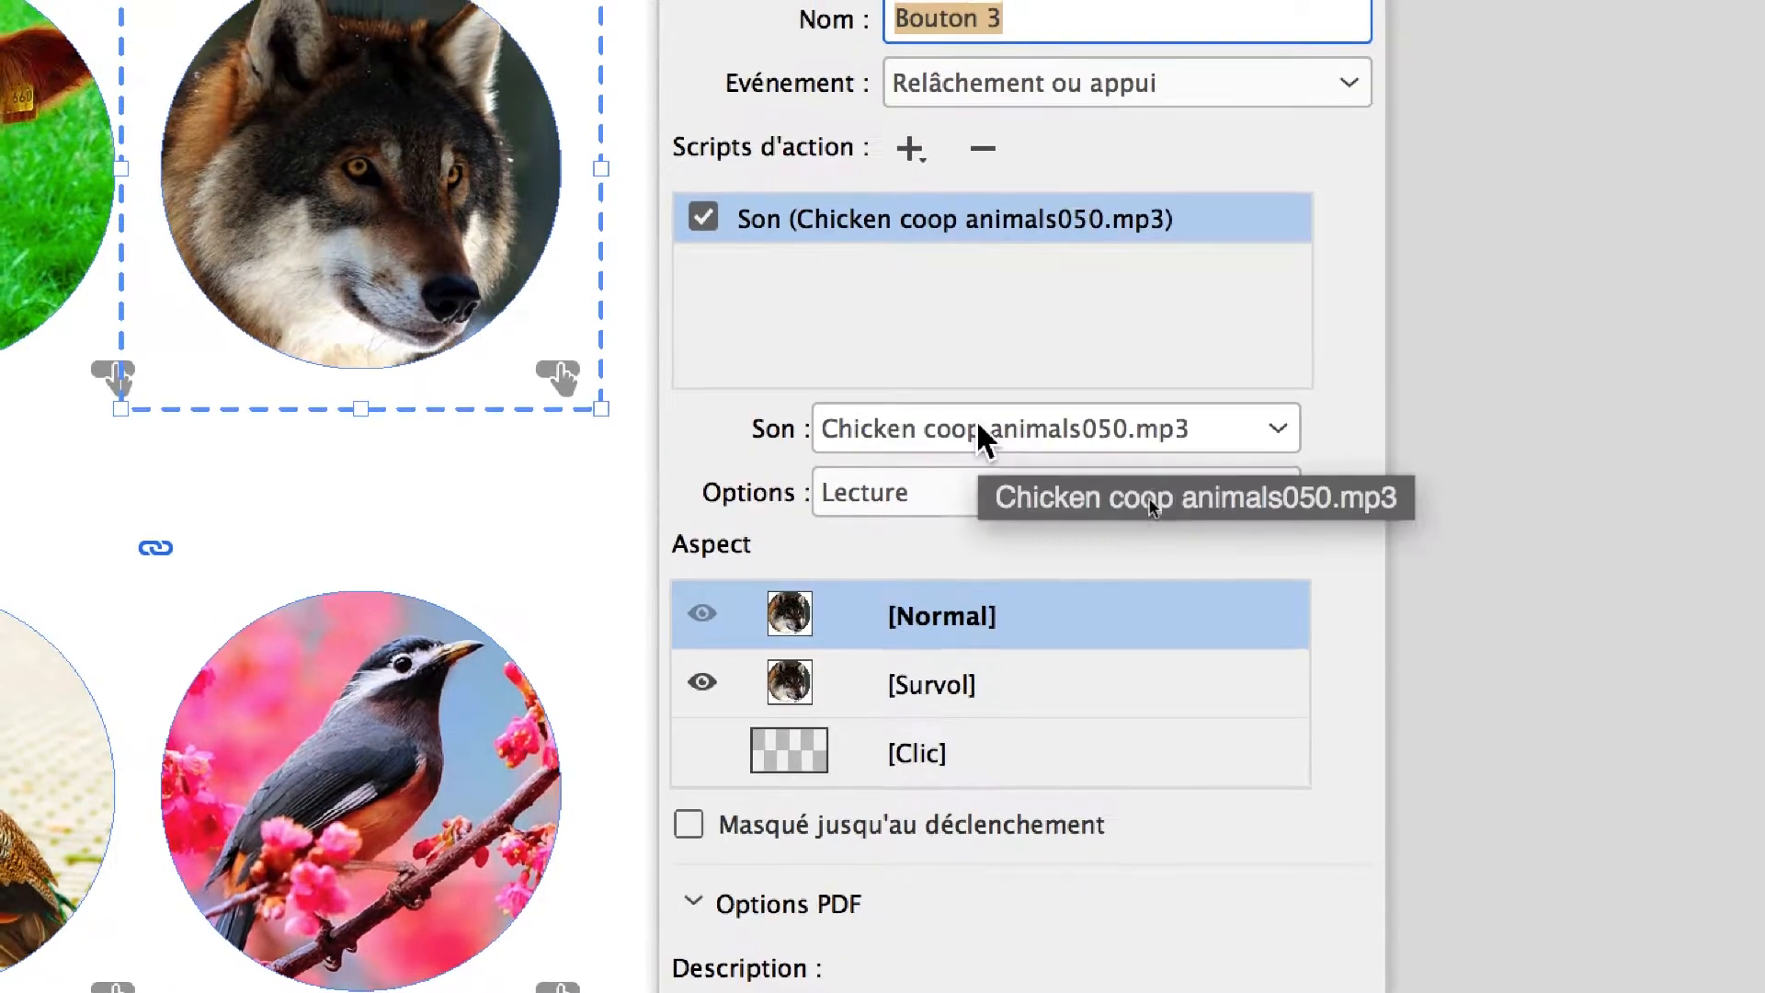
{"action": "left_click", "coordinate": [961, 392]}
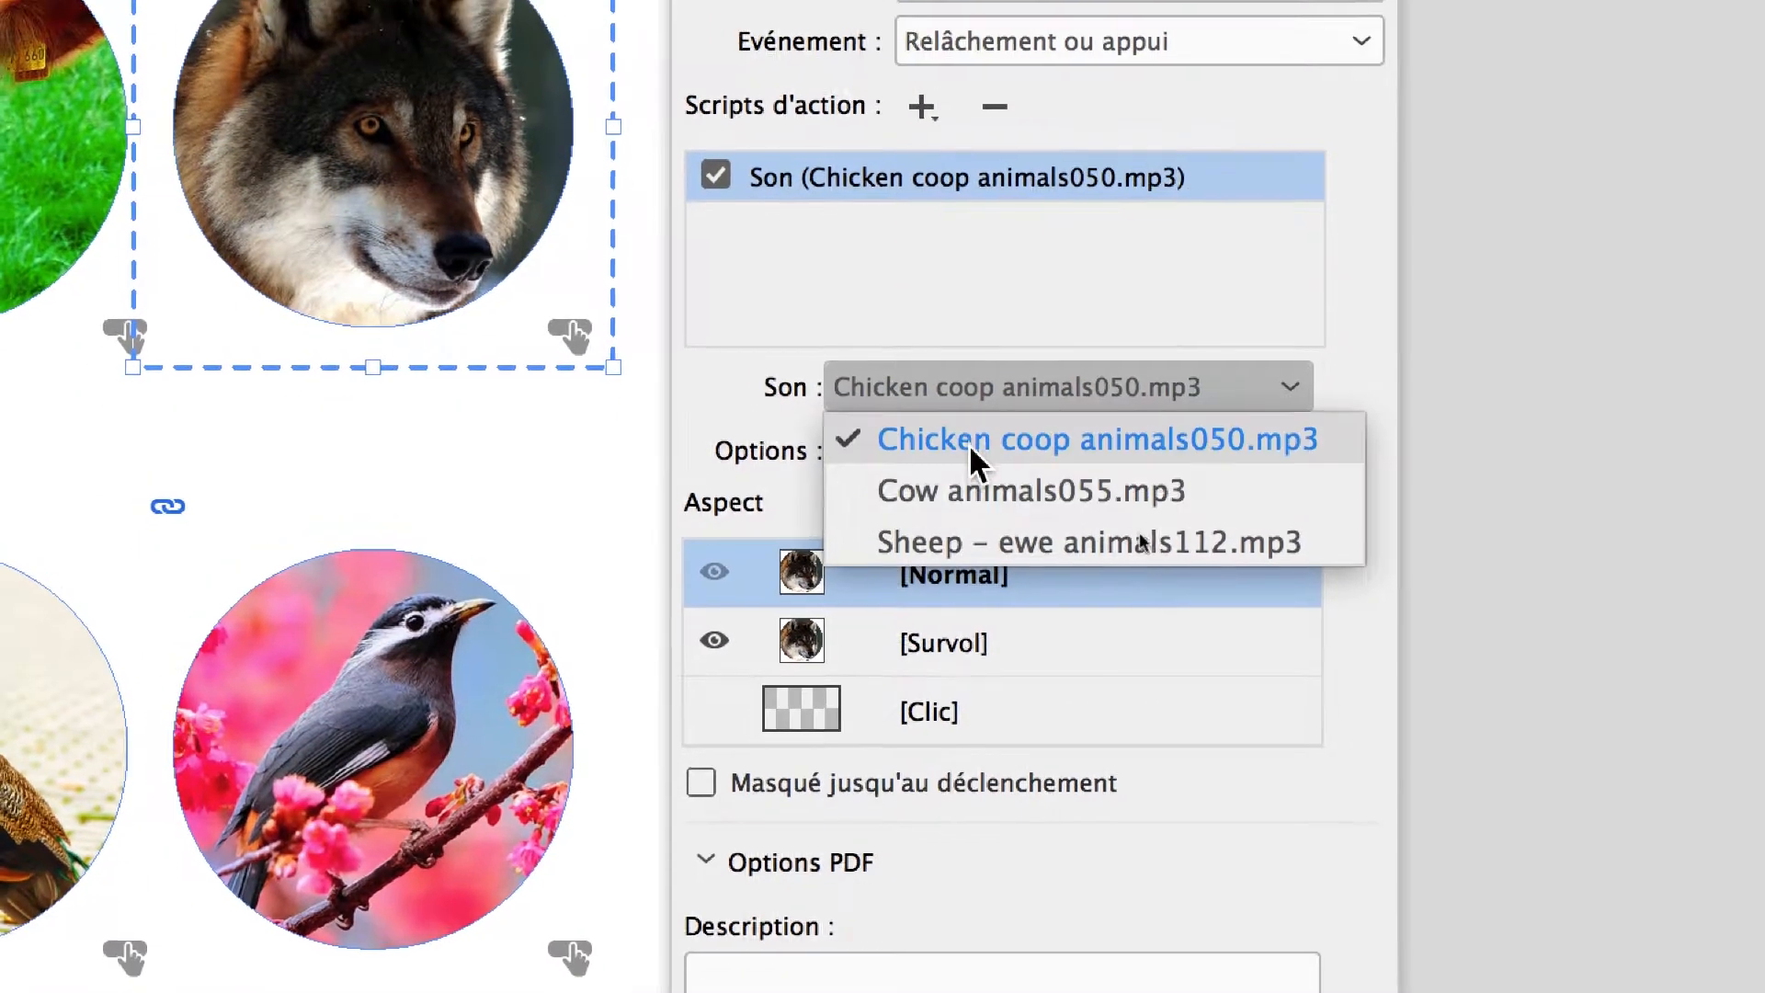
{"action": "left_click", "coordinate": [964, 496]}
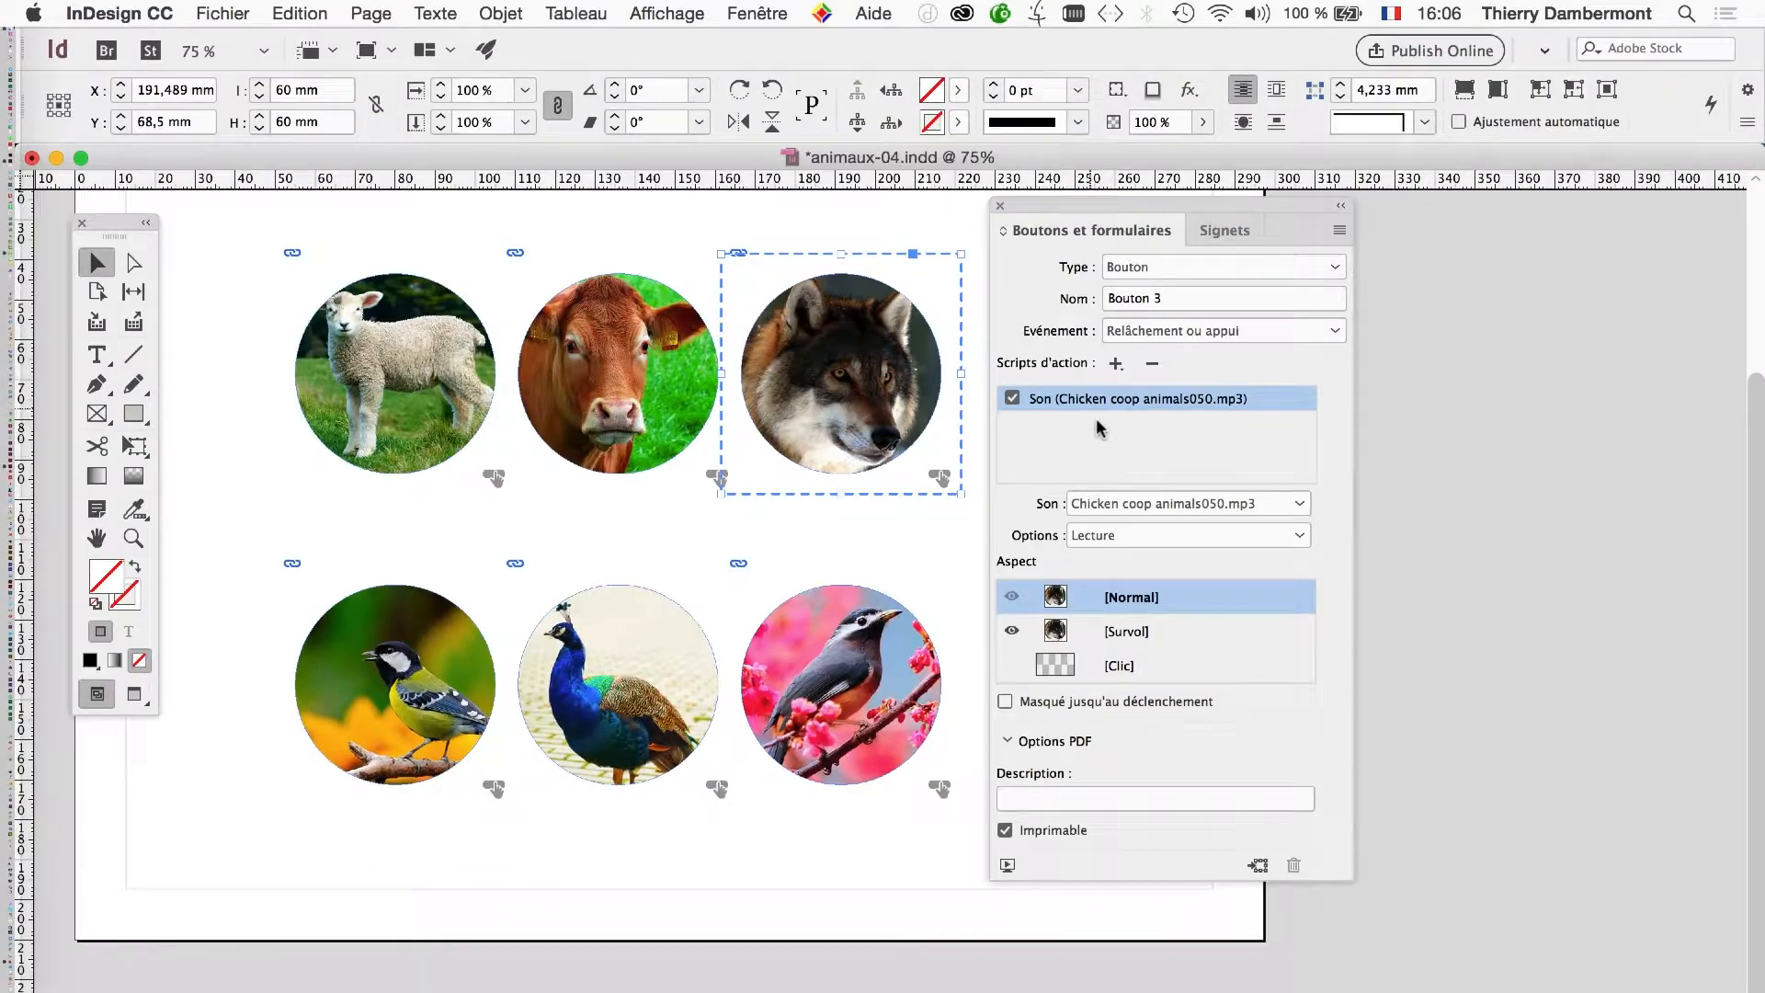
{"action": "left_click_drag", "start_coordinate": [1036, 207], "coordinate": [1210, 237]}
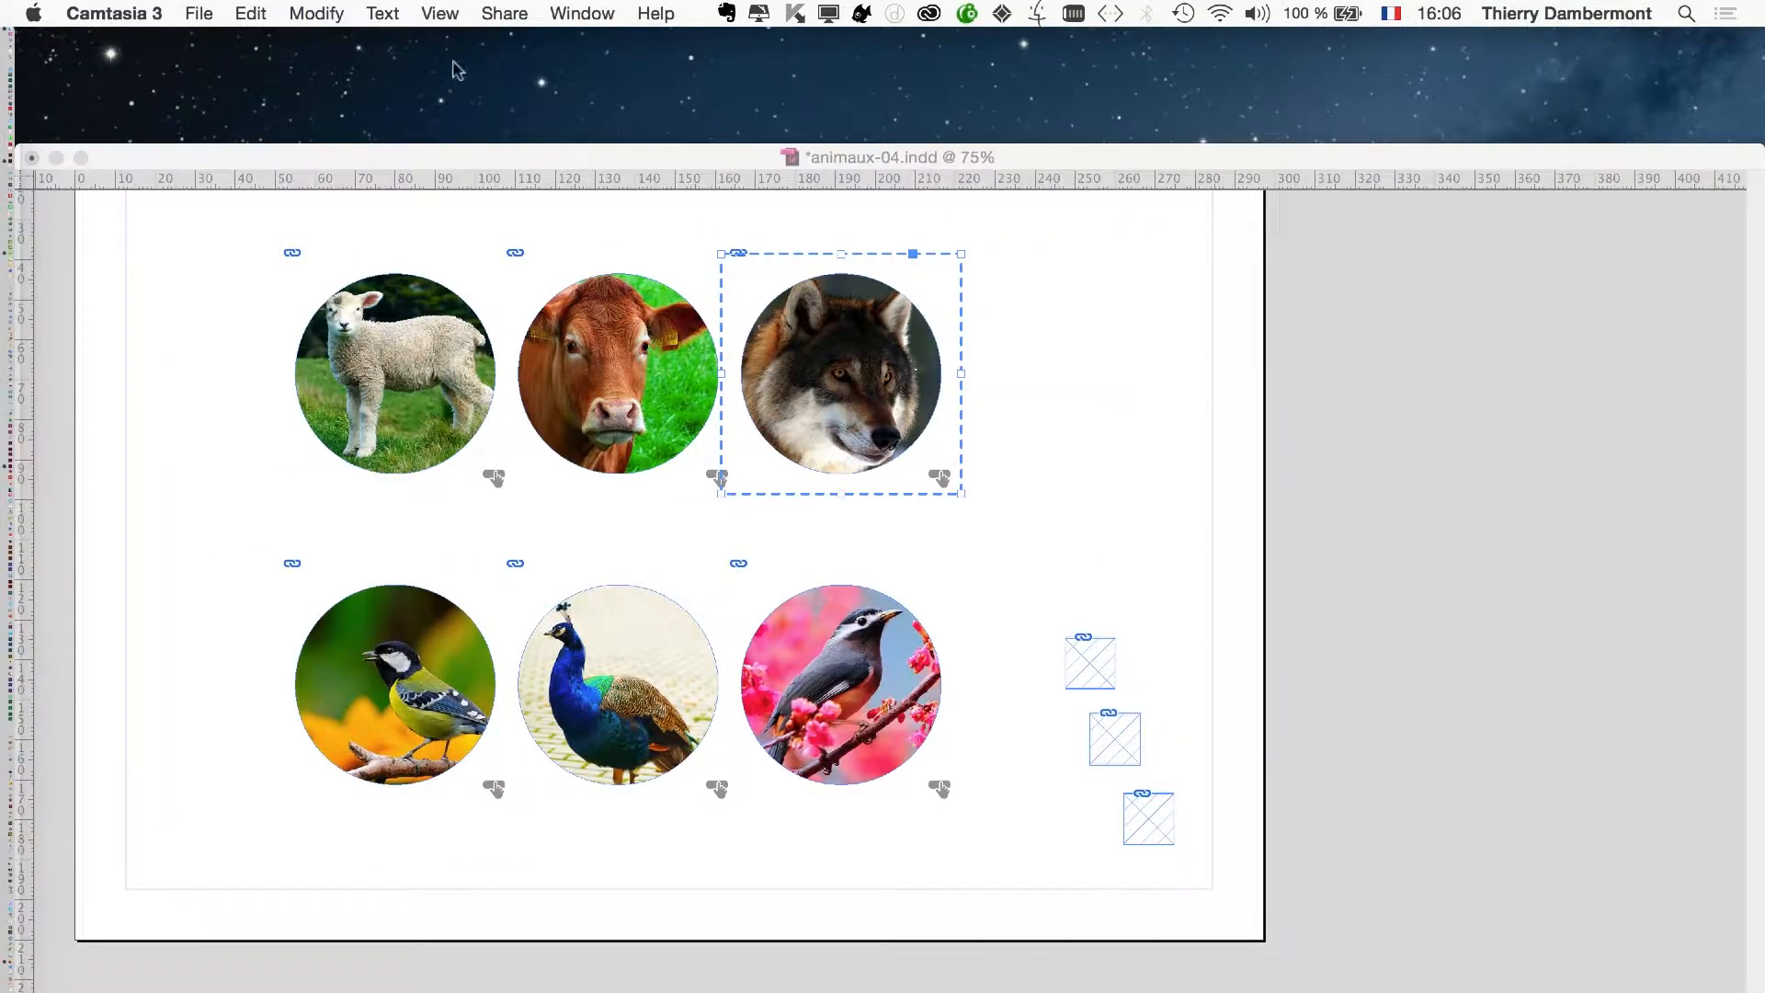
- Save the document and export it as the interactive PDF animaux-04b.pdf in the sounds-in-indesign folder
{"action": "left_click", "coordinate": [221, 13]}
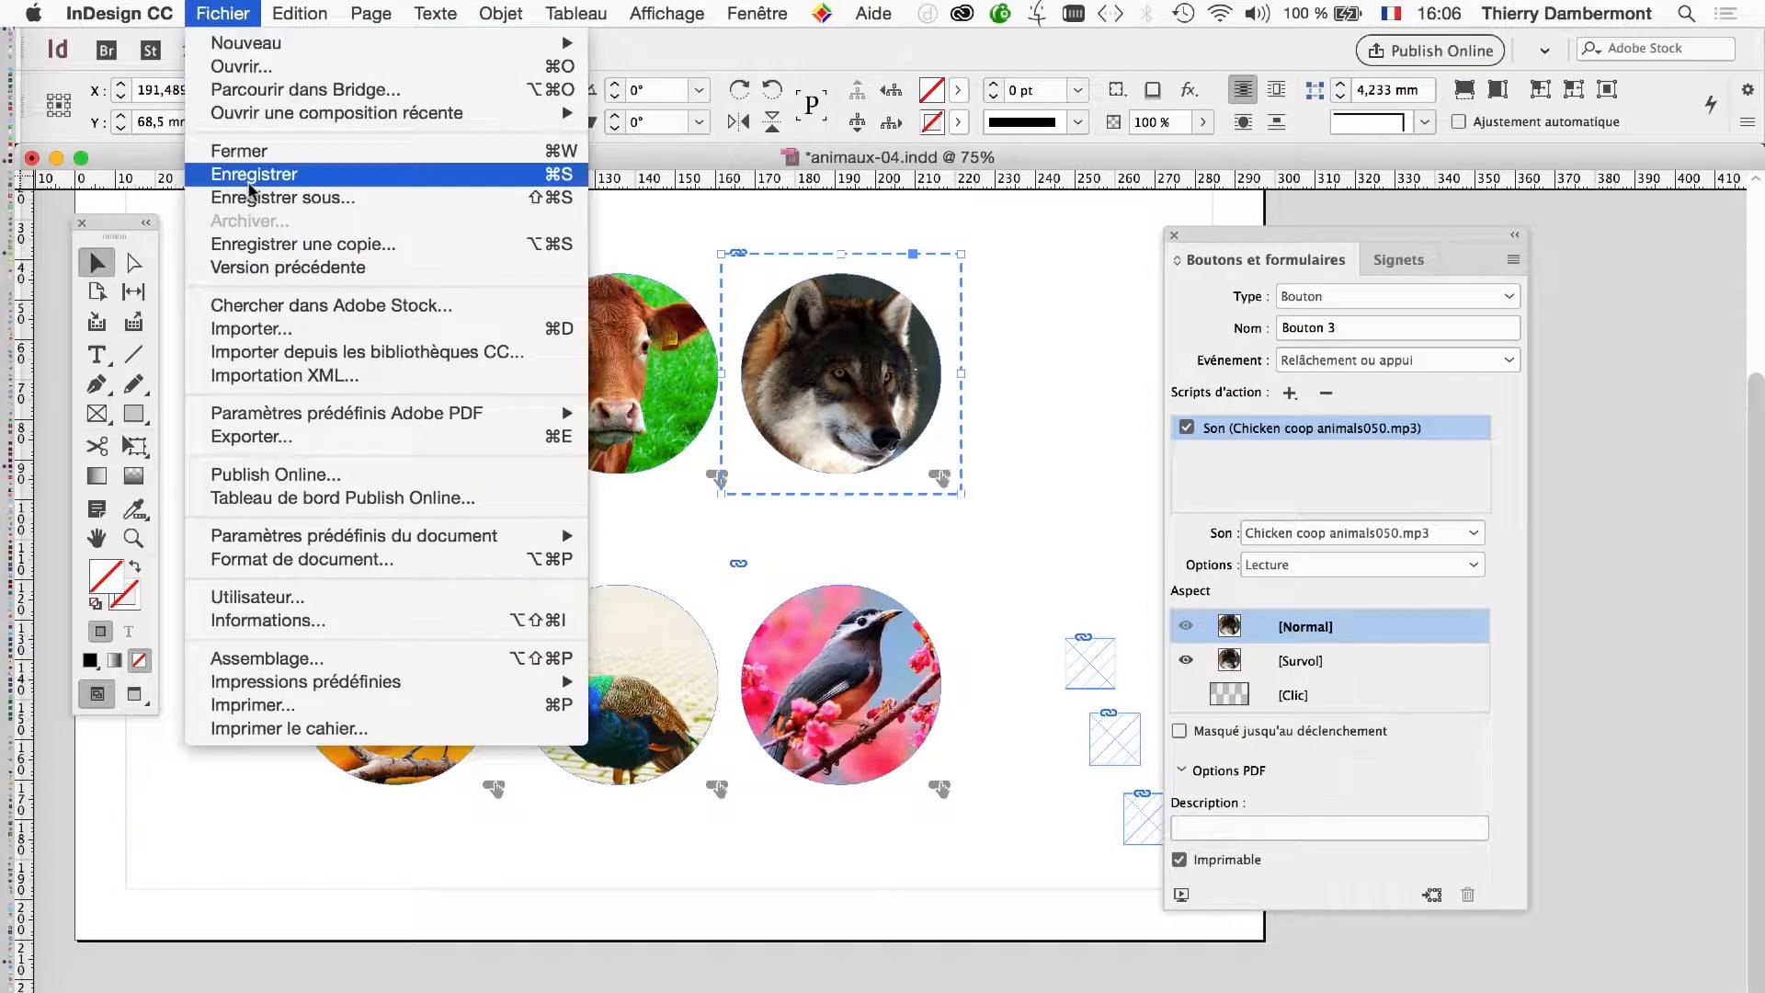
{"action": "left_click", "coordinate": [234, 17]}
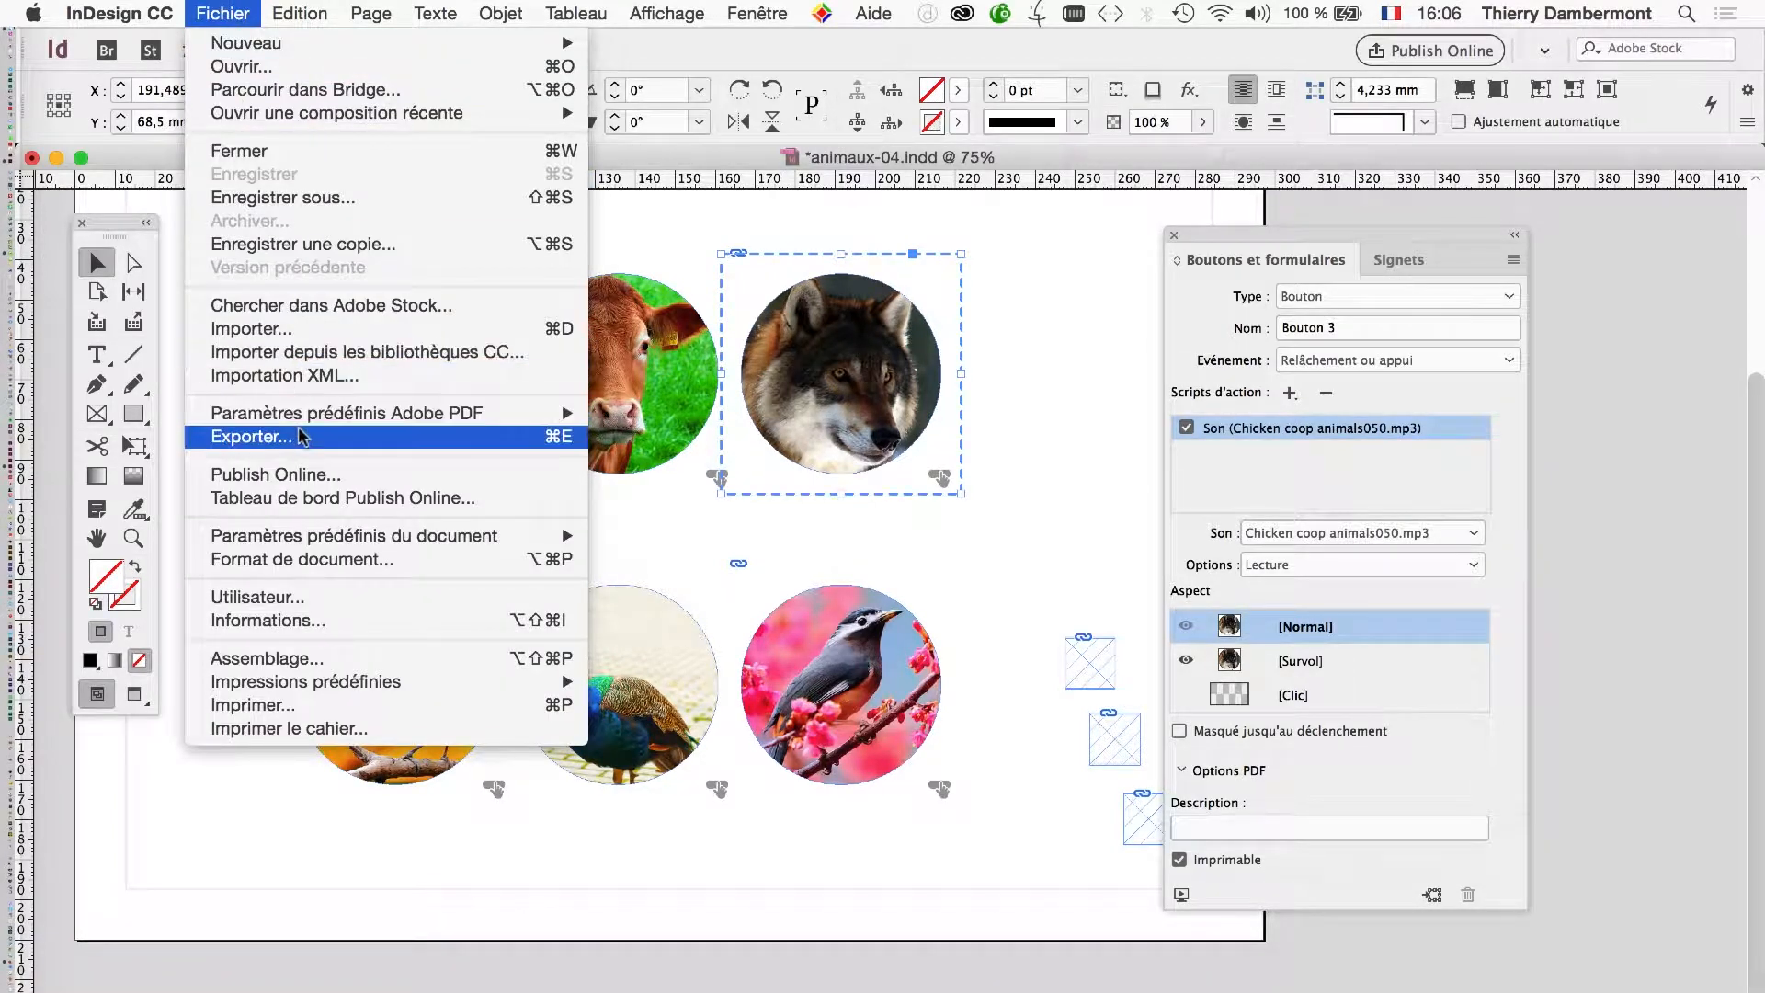
{"action": "left_click", "coordinate": [302, 437]}
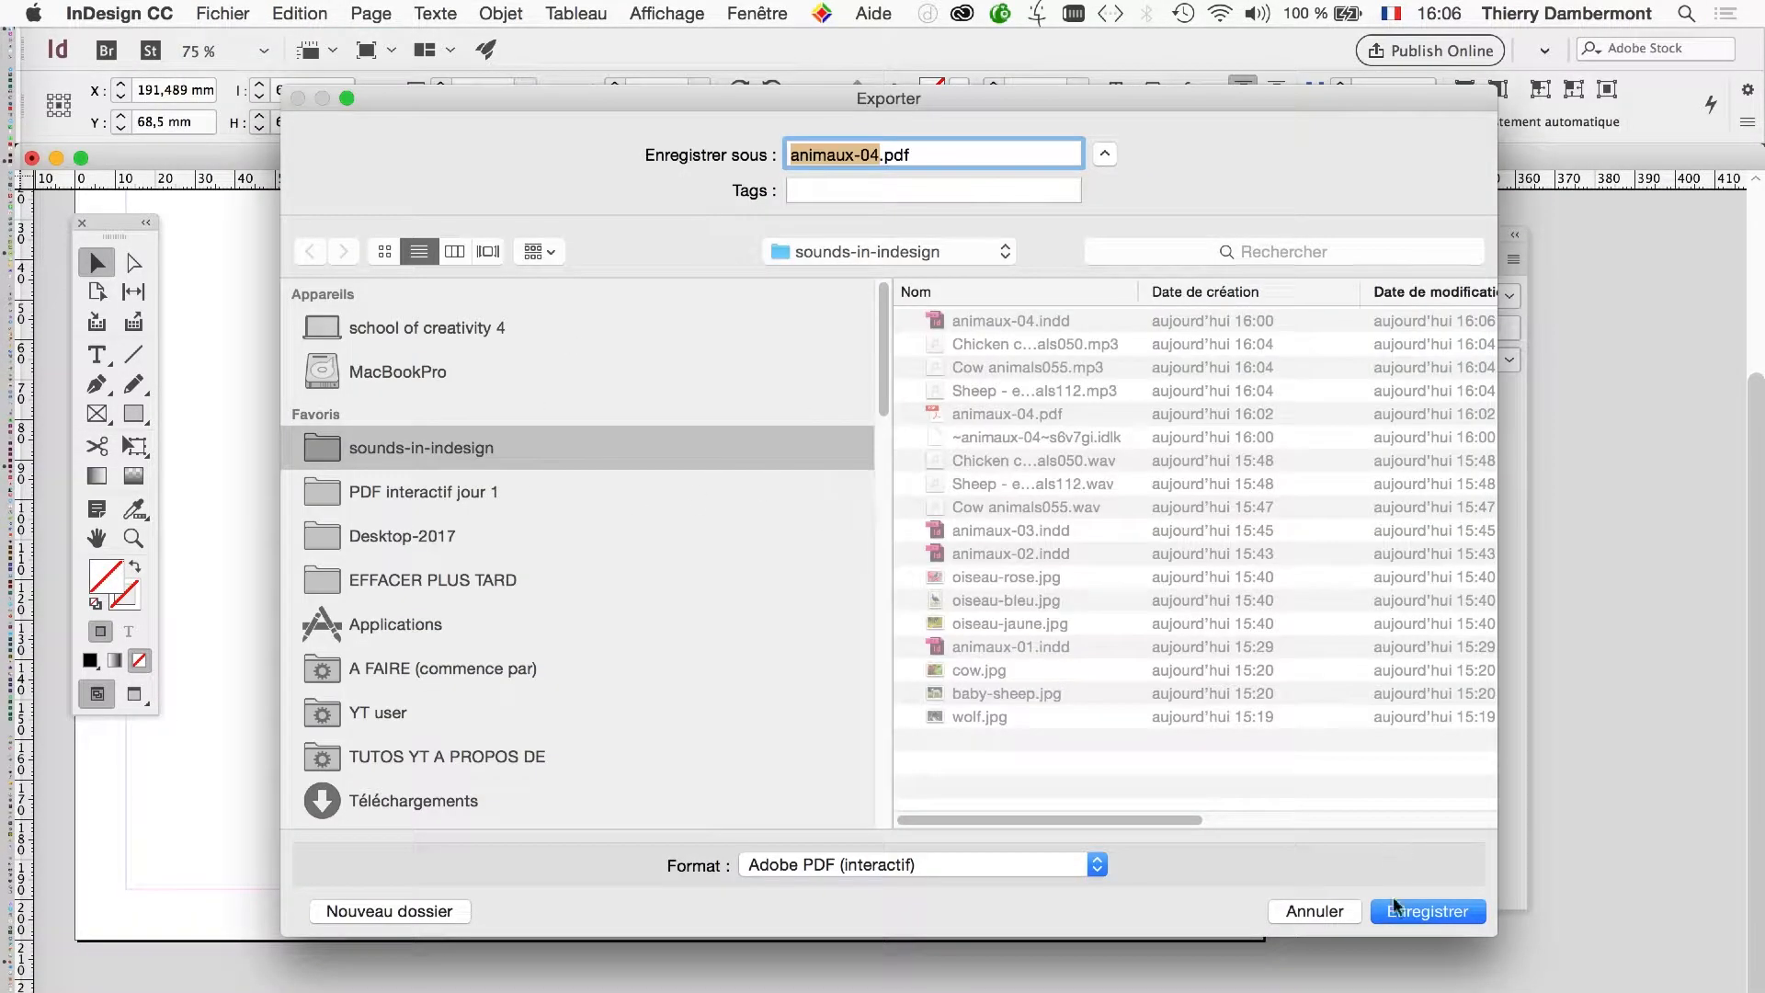
{"action": "left_click", "coordinate": [877, 158]}
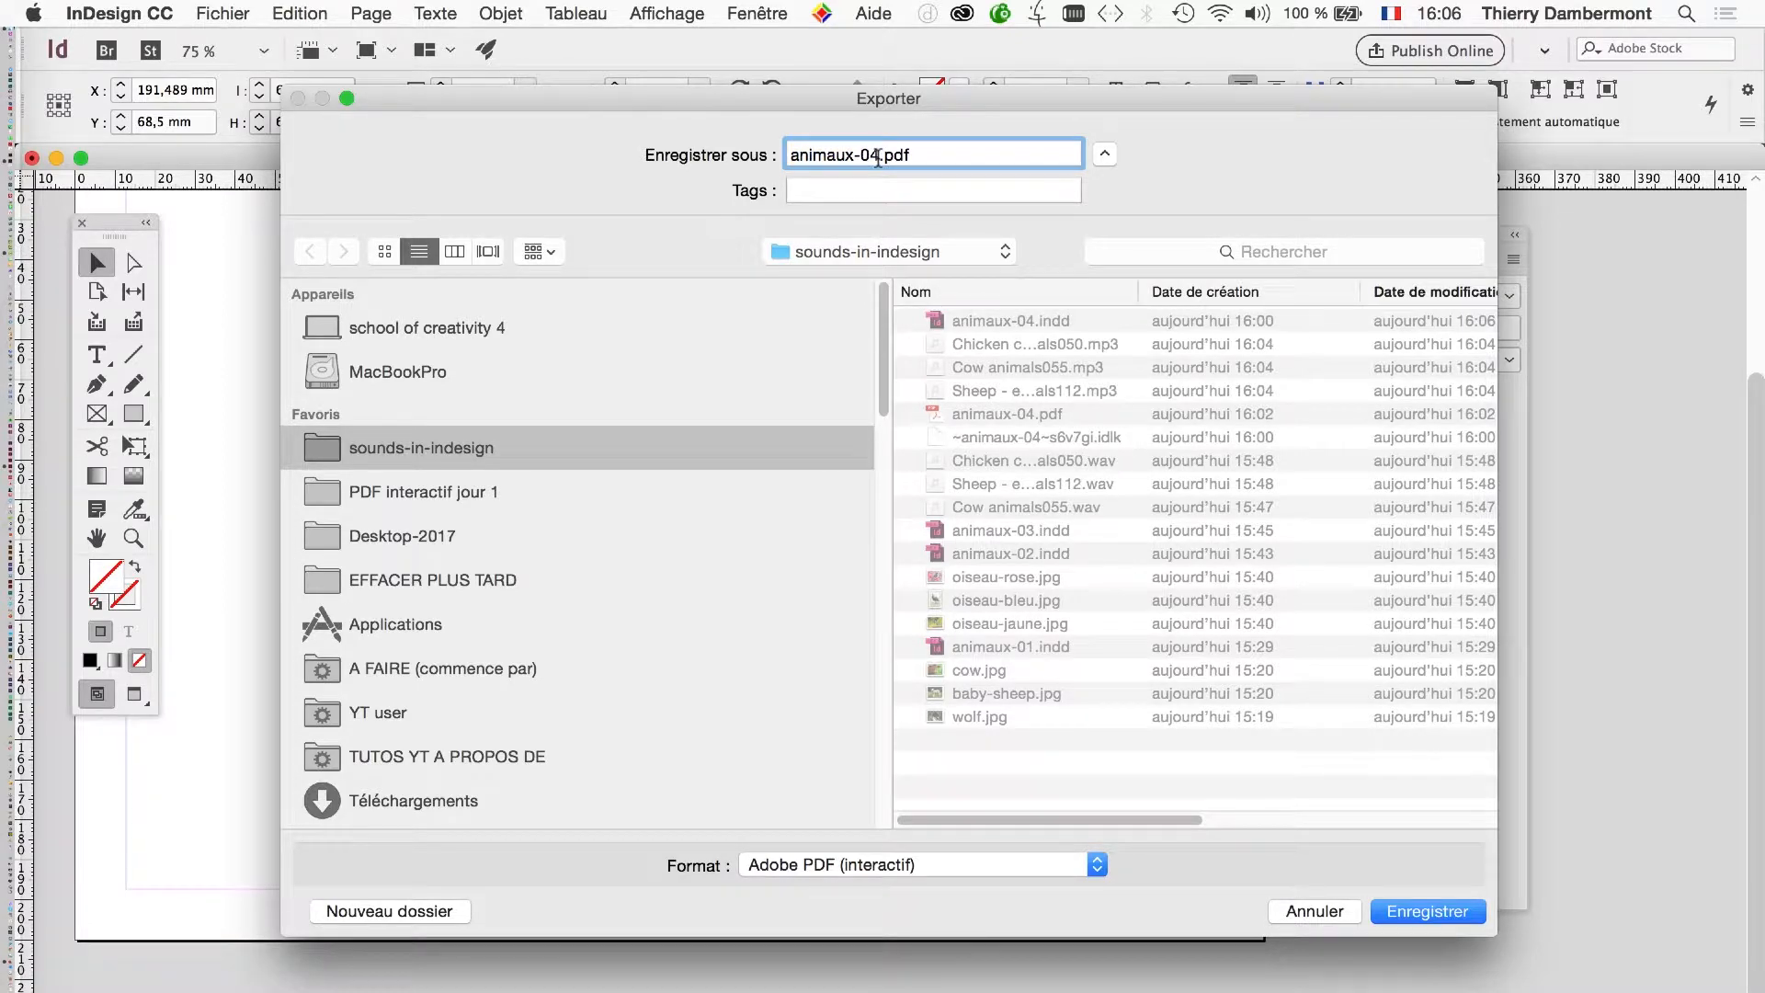
{"action": "type", "text": "b"}
{"action": "left_click", "coordinate": [1457, 910]}
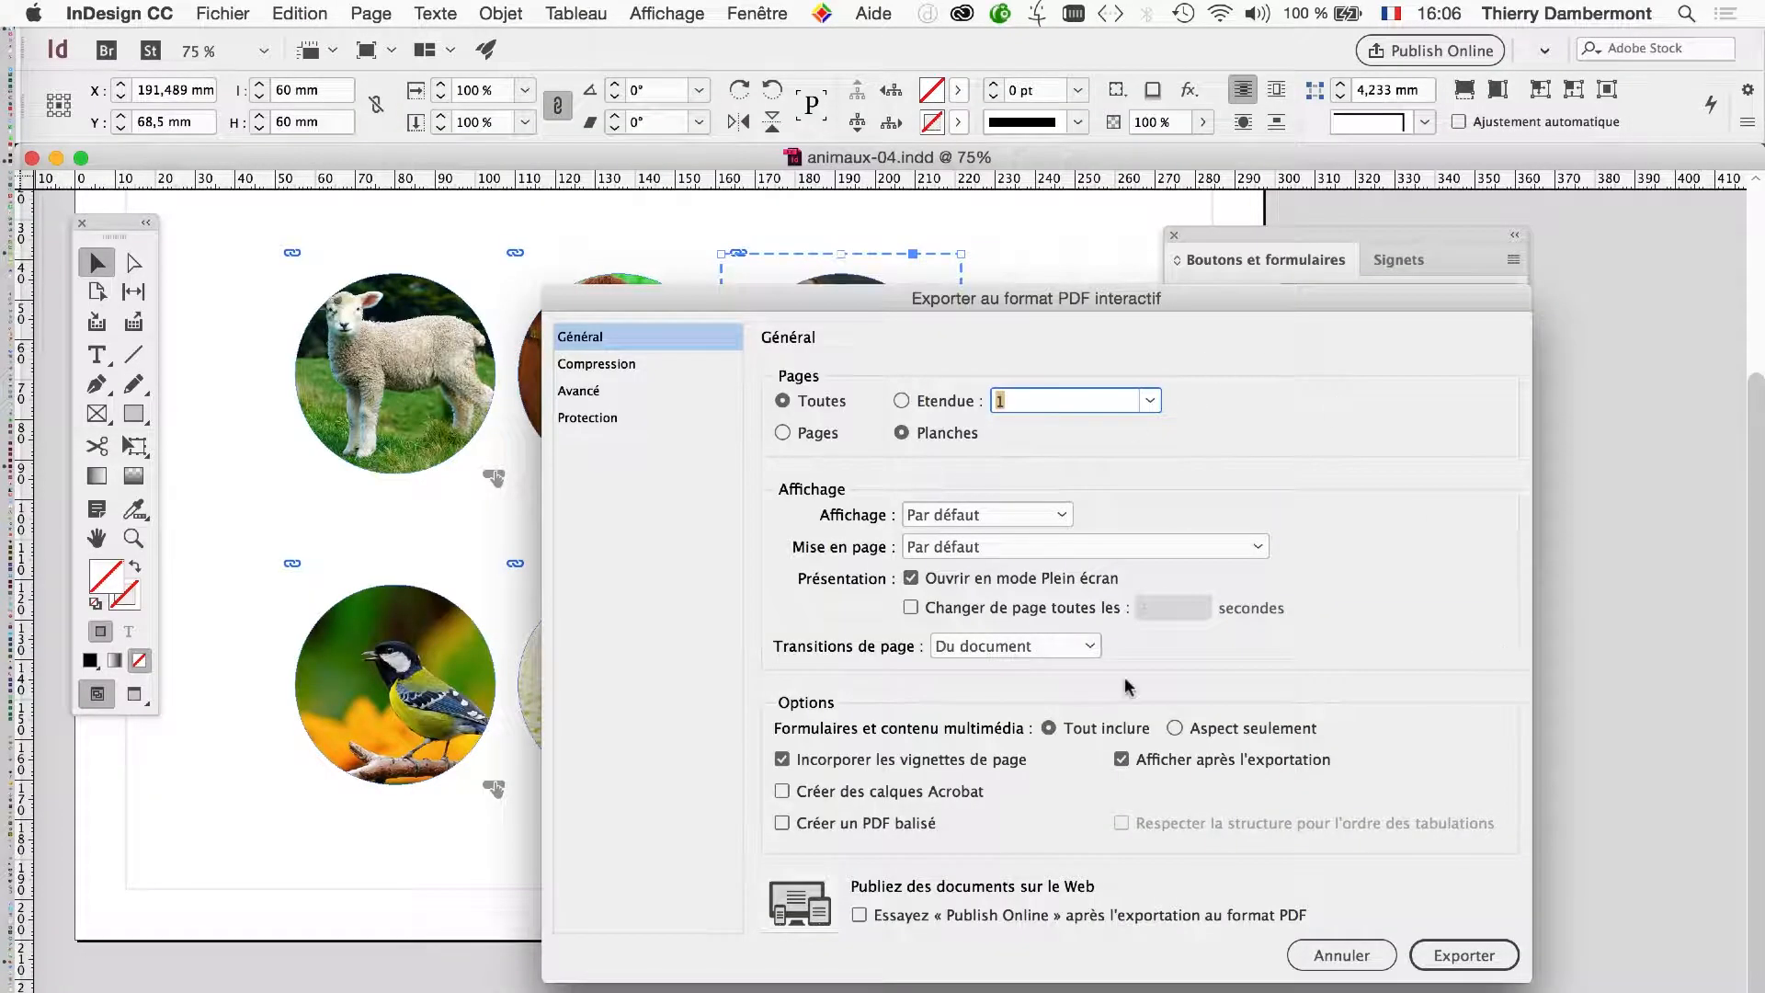
{"action": "left_click", "coordinate": [1487, 930]}
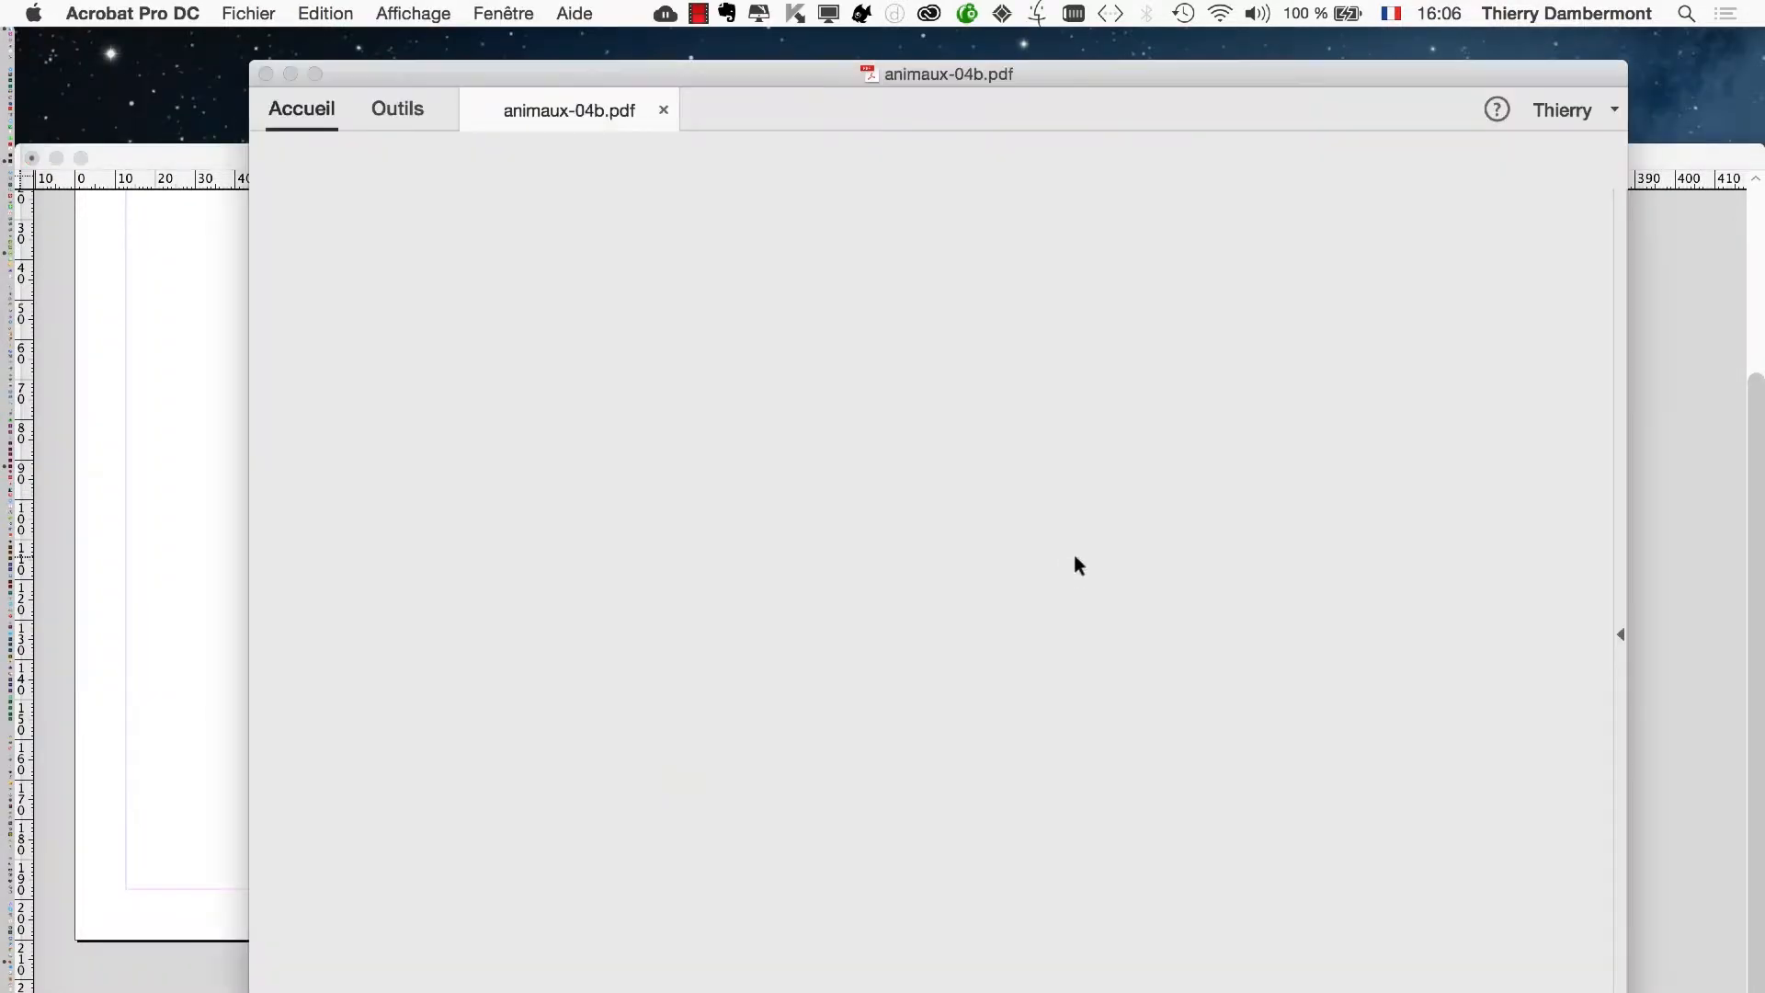
- Test the sheep, cow and wolf button sounds in the full-screen PDF with the system volume raised
{"action": "left_click", "coordinate": [1085, 519]}
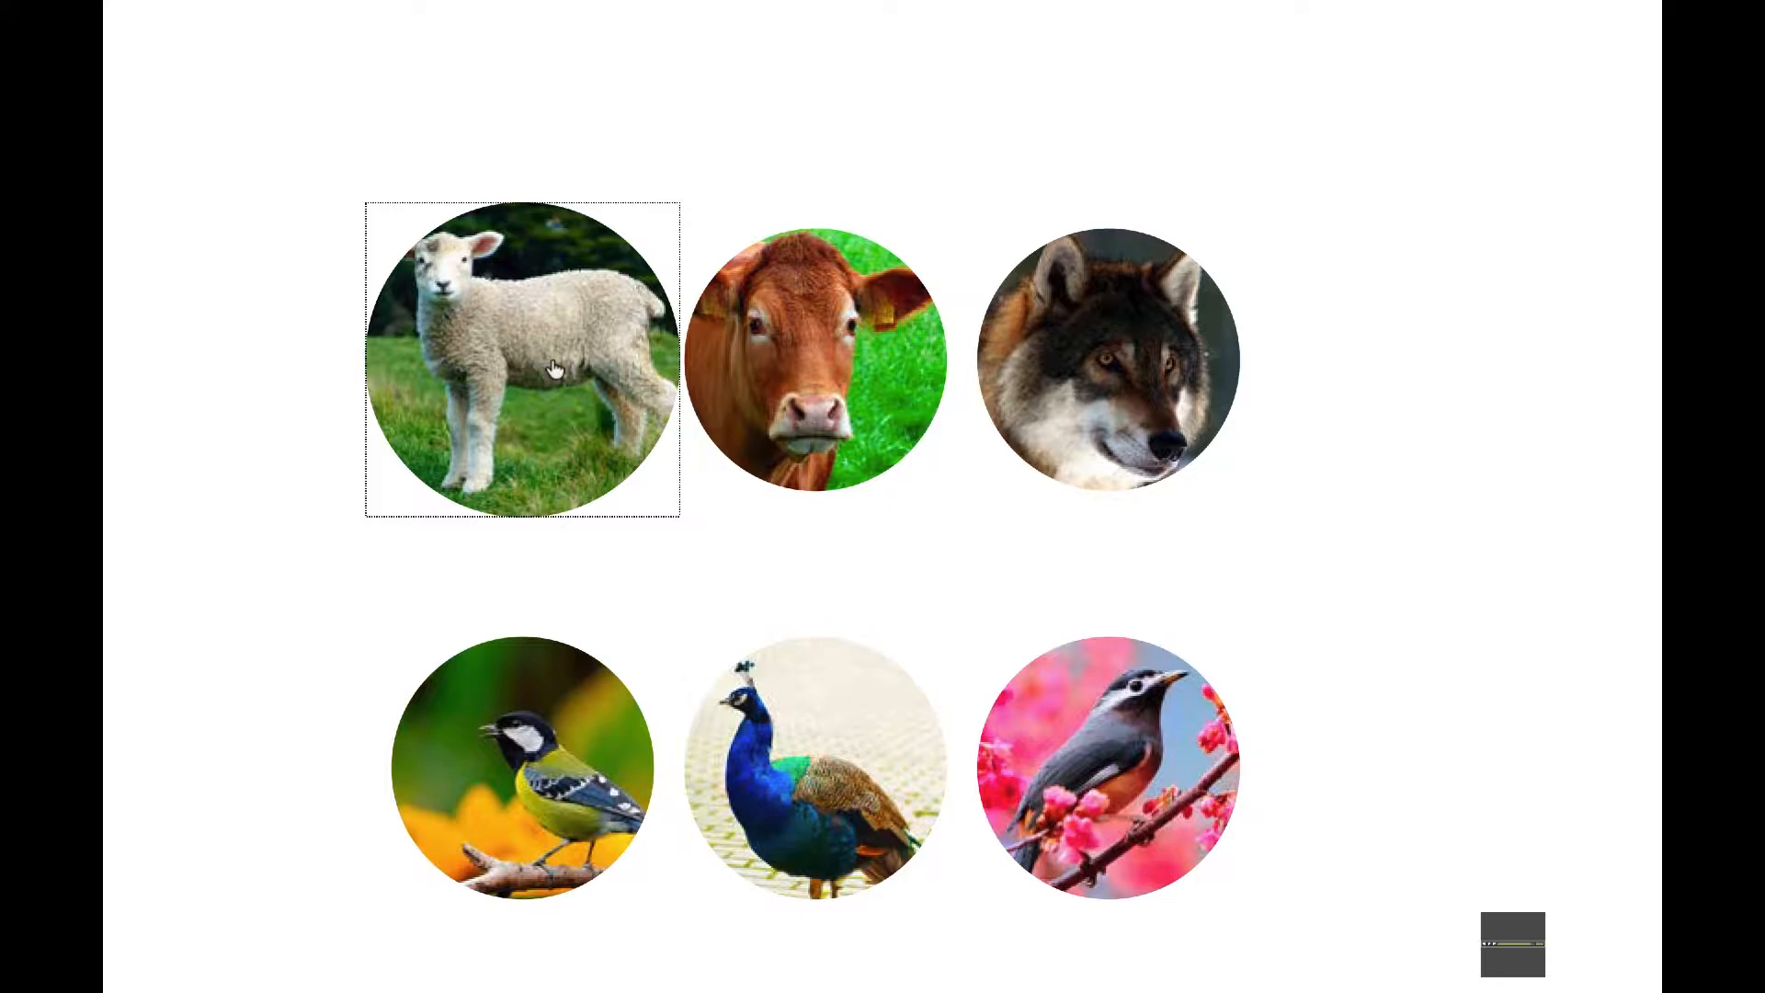
{"action": "key", "text": "XF86AudioRaiseVolume"}
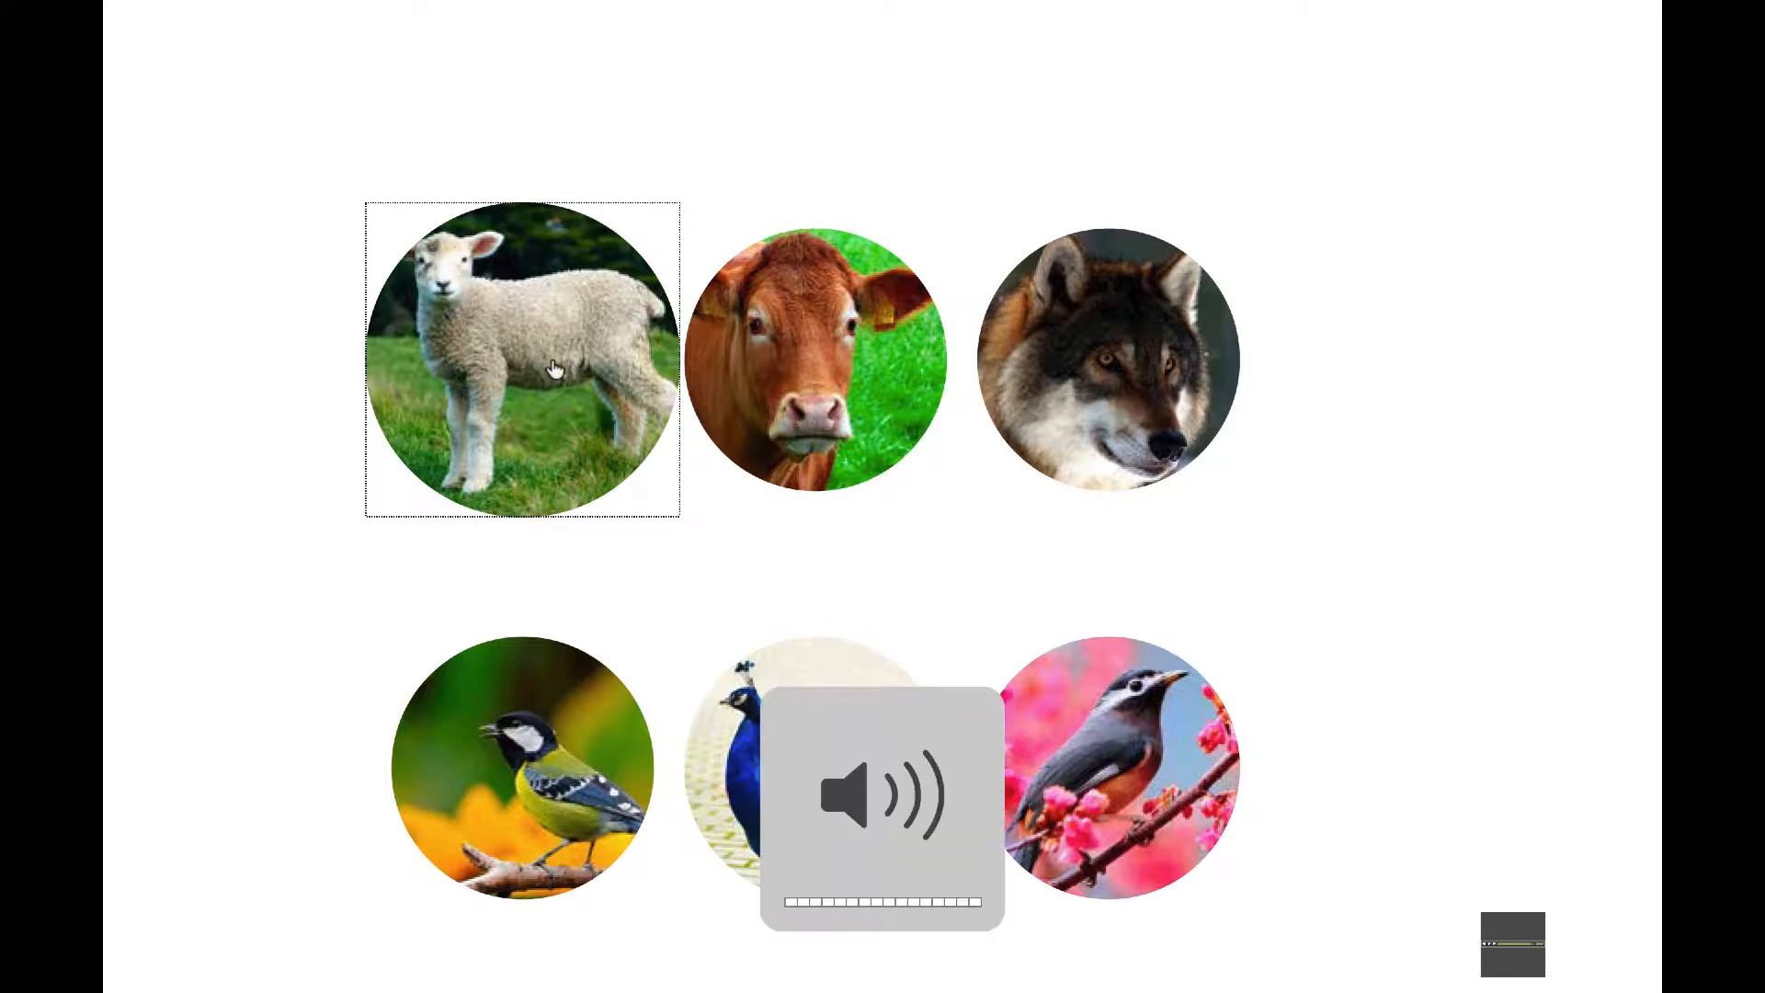
{"action": "left_click", "coordinate": [883, 368]}
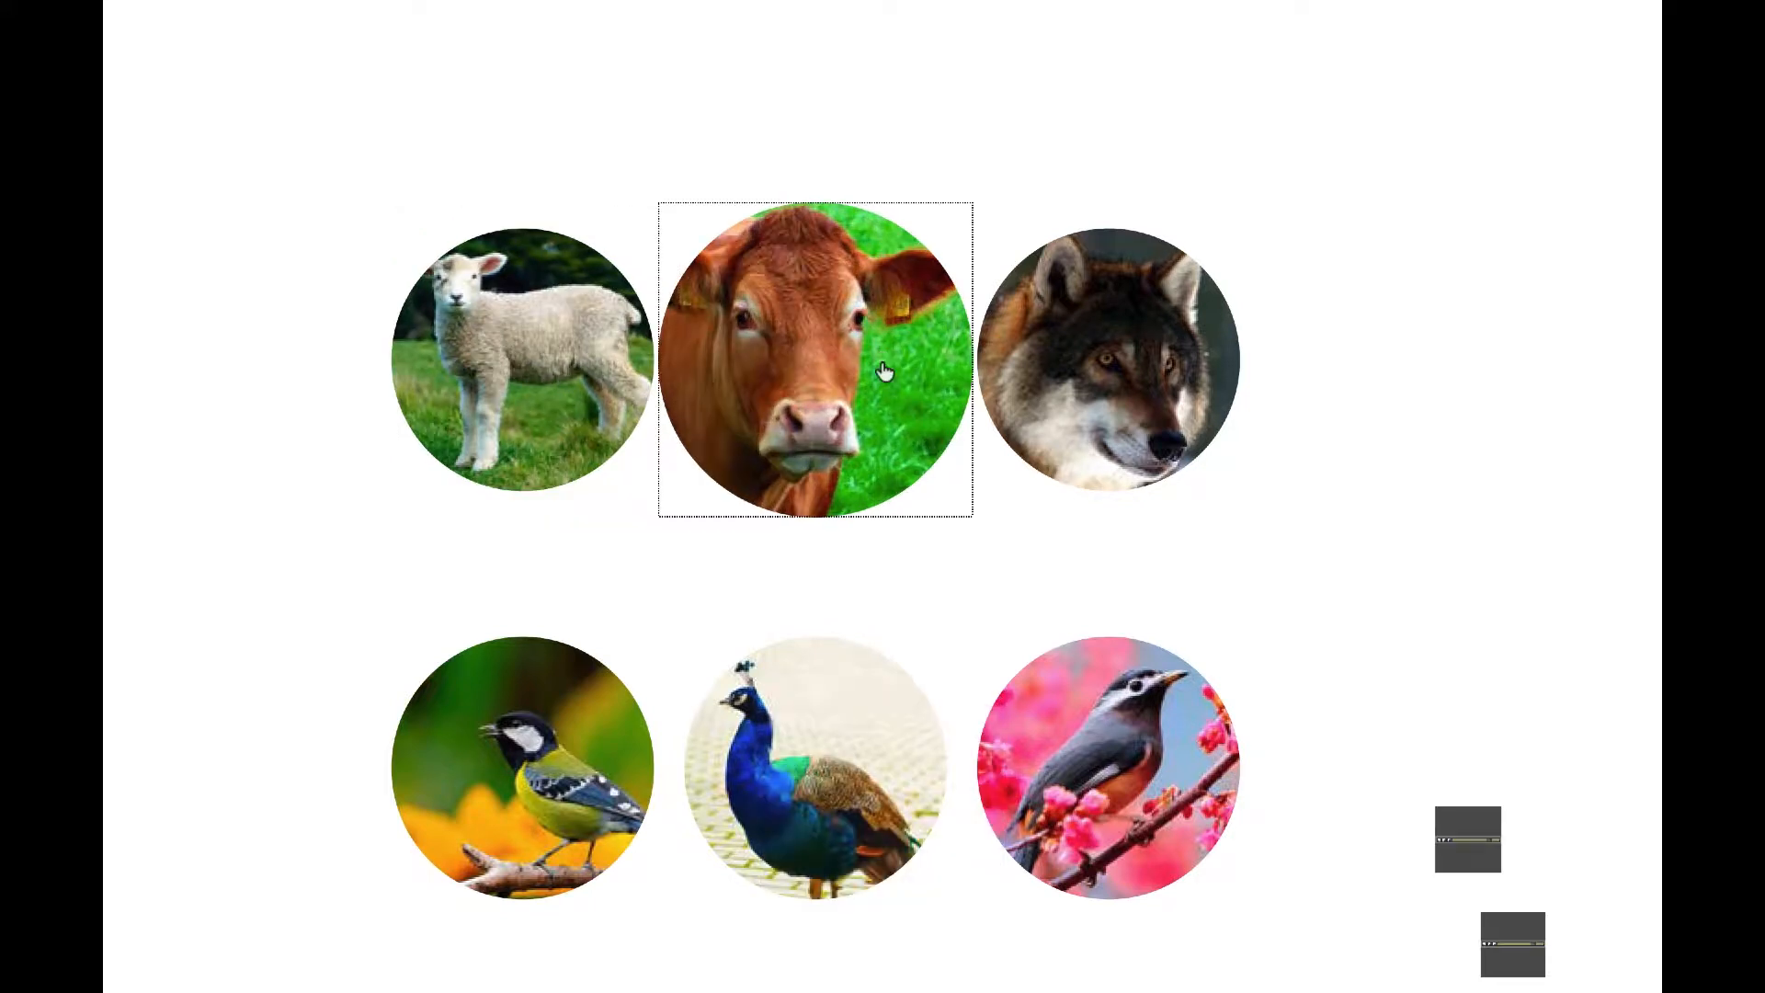
{"action": "left_click", "coordinate": [1079, 381]}
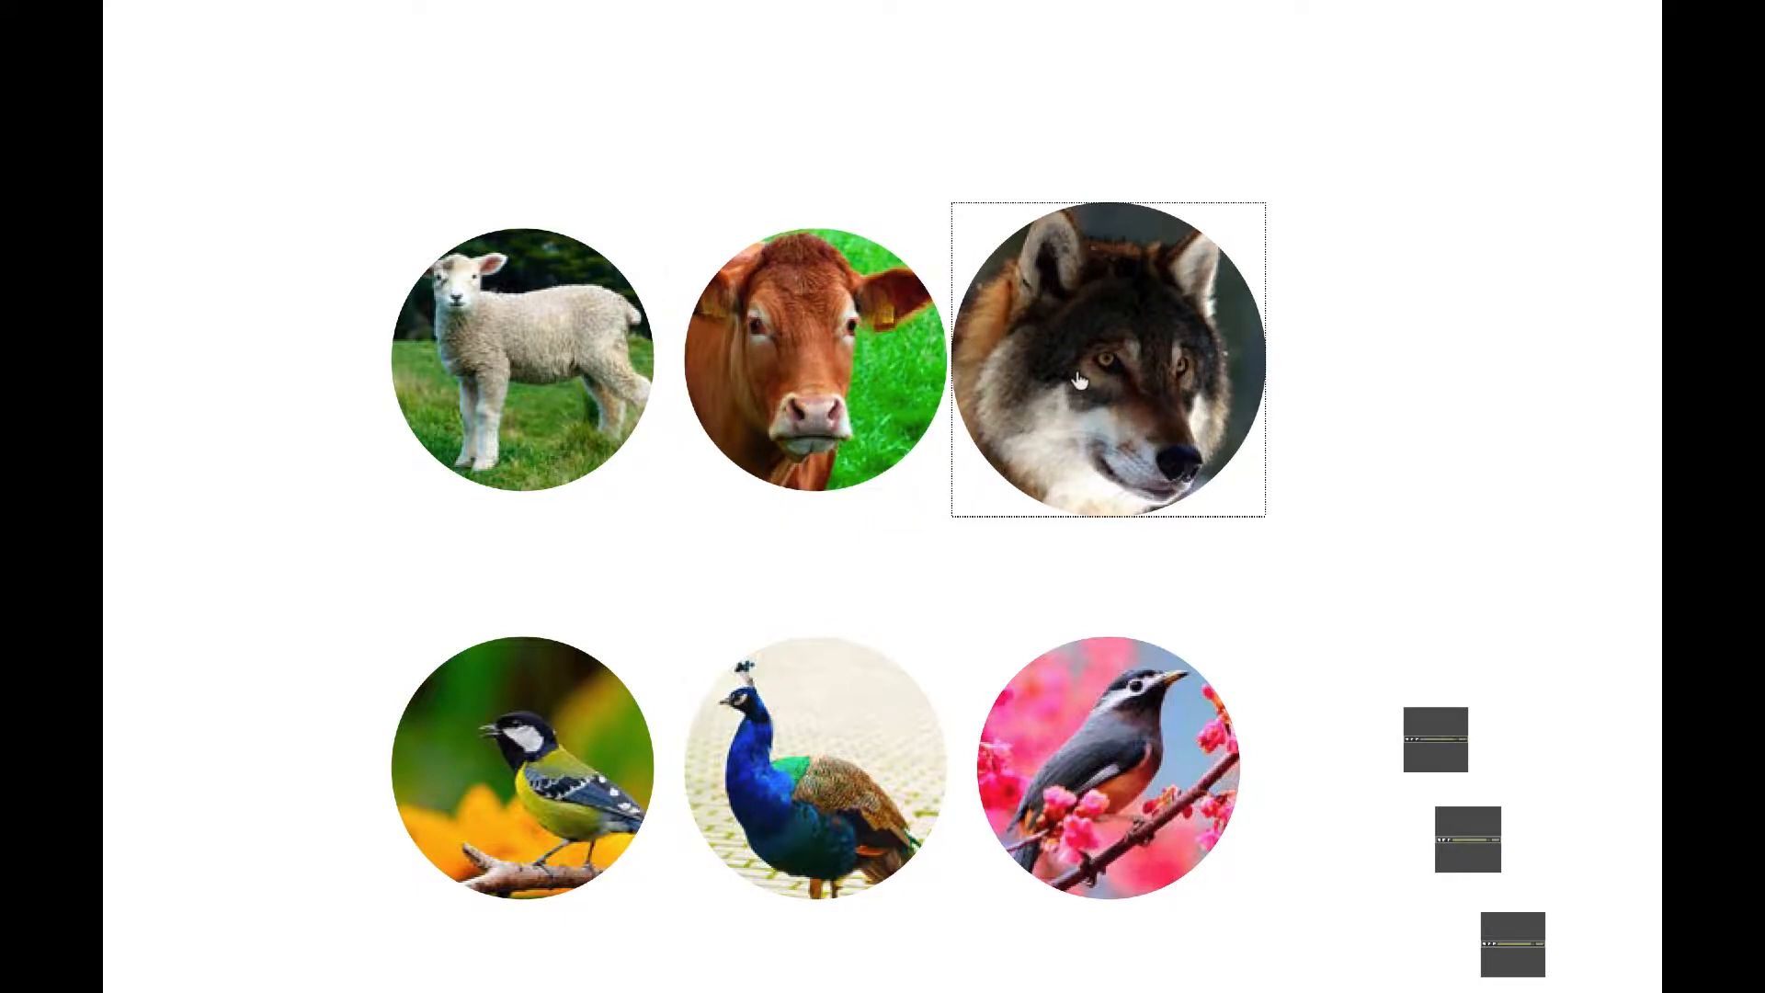
{"action": "key", "text": "XF86AudioRaiseVolume"}
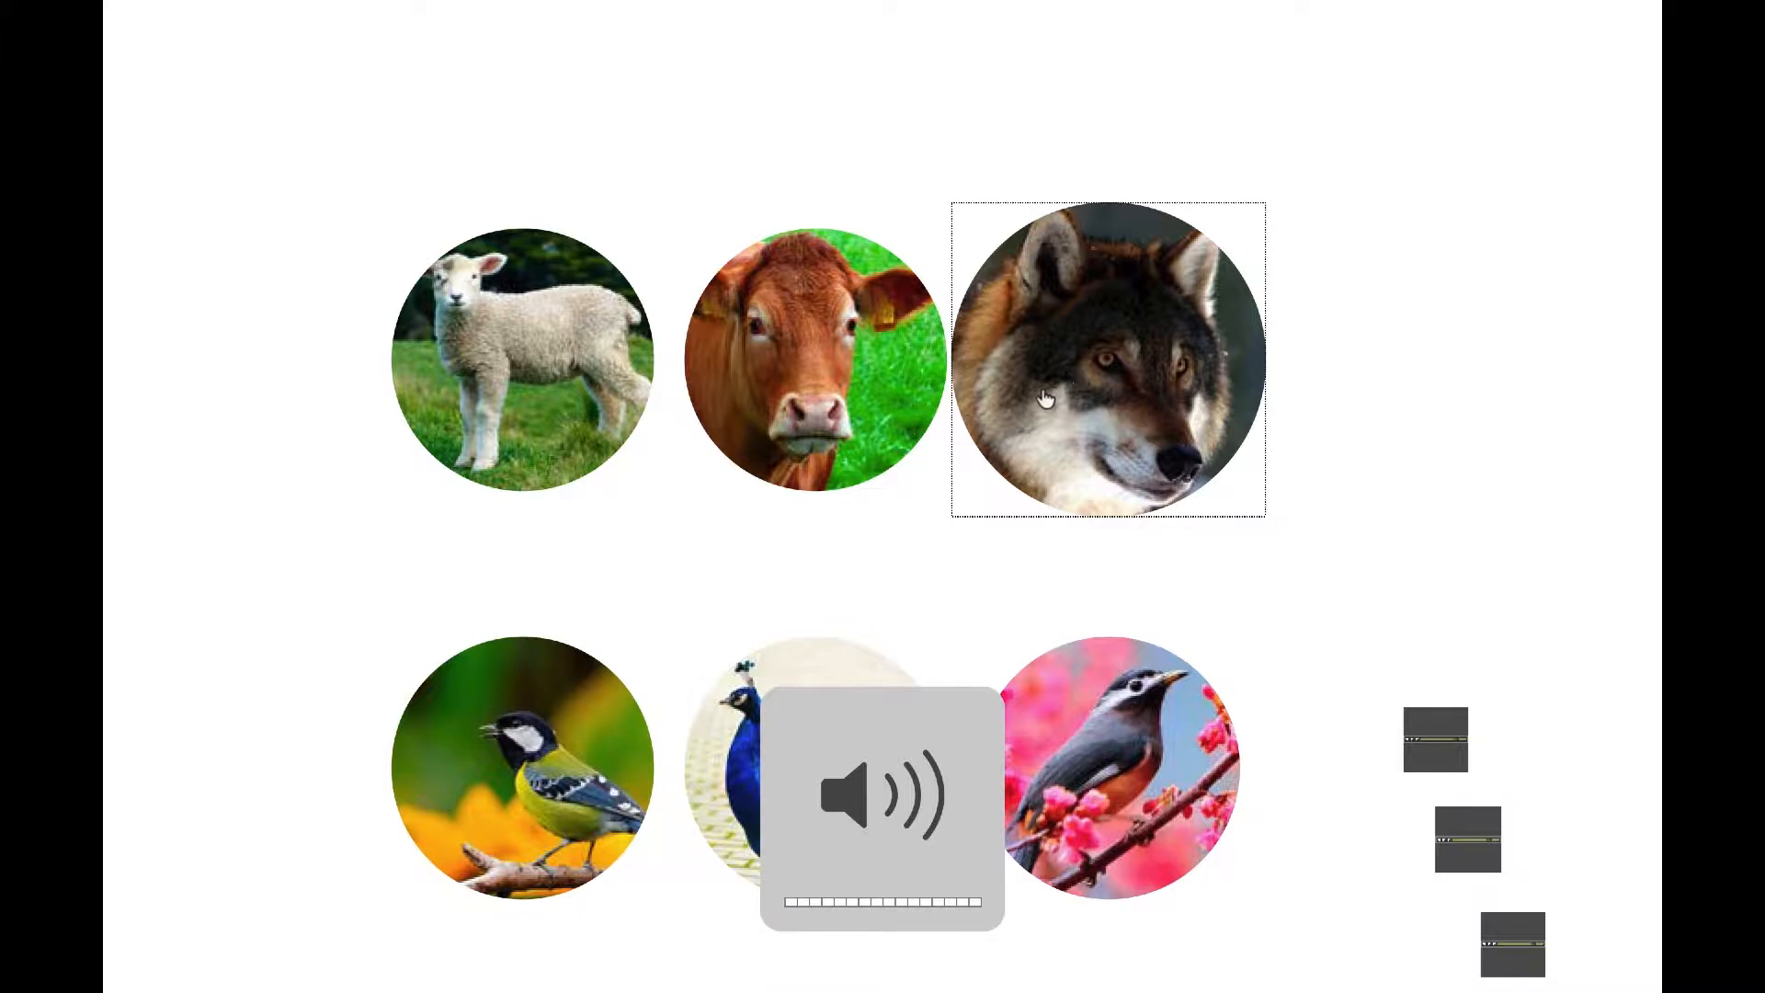
- Trigger the cow, sheep and wolf buttons in quick alternation to check how their sounds play together
{"action": "left_click", "coordinate": [850, 386]}
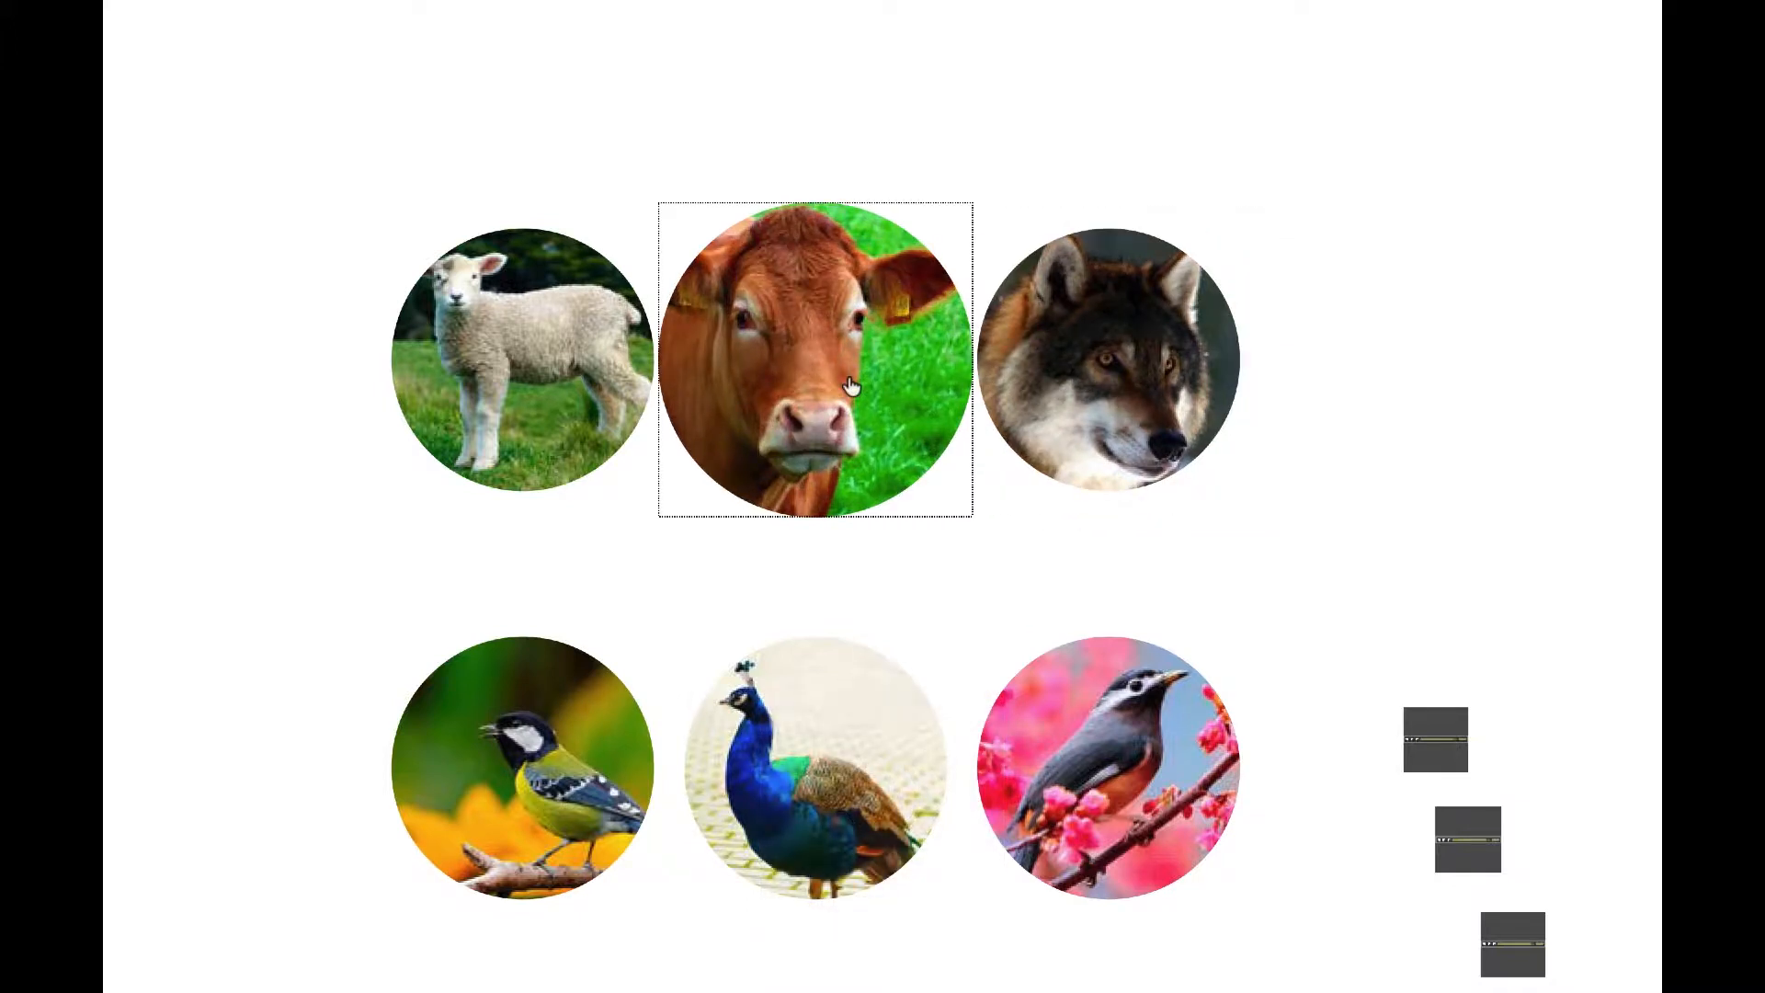
{"action": "left_click", "coordinate": [572, 386]}
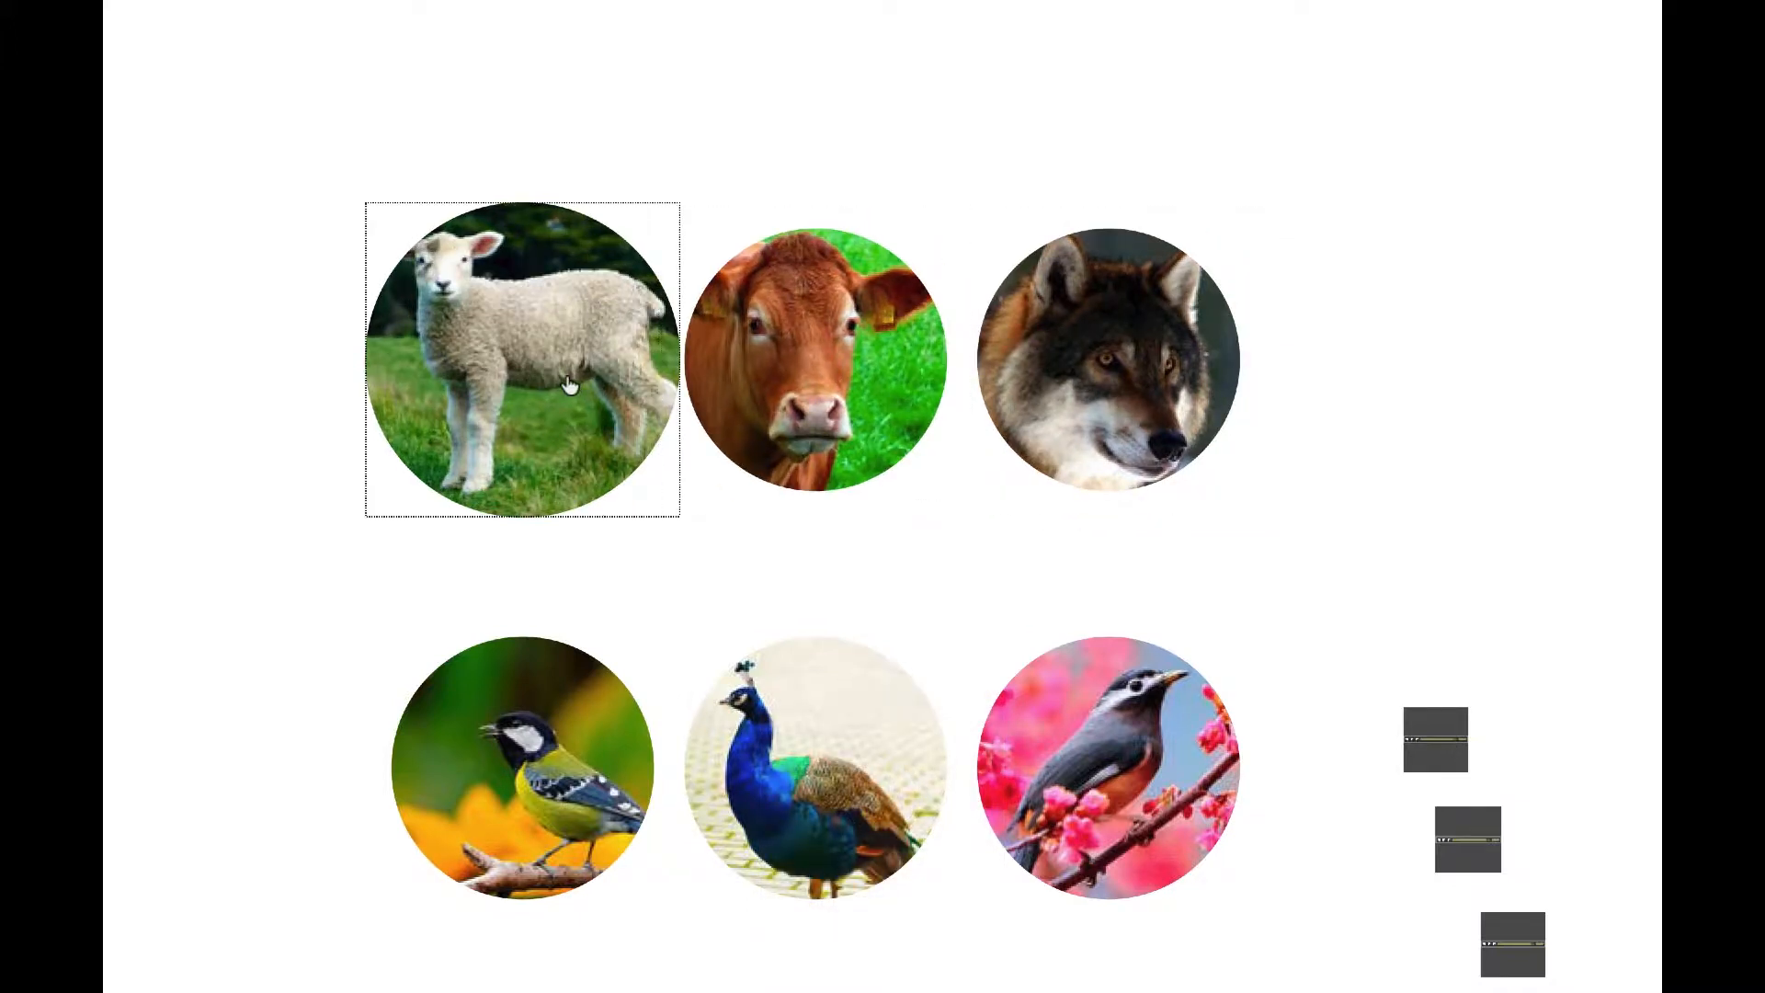
{"action": "left_click", "coordinate": [868, 406]}
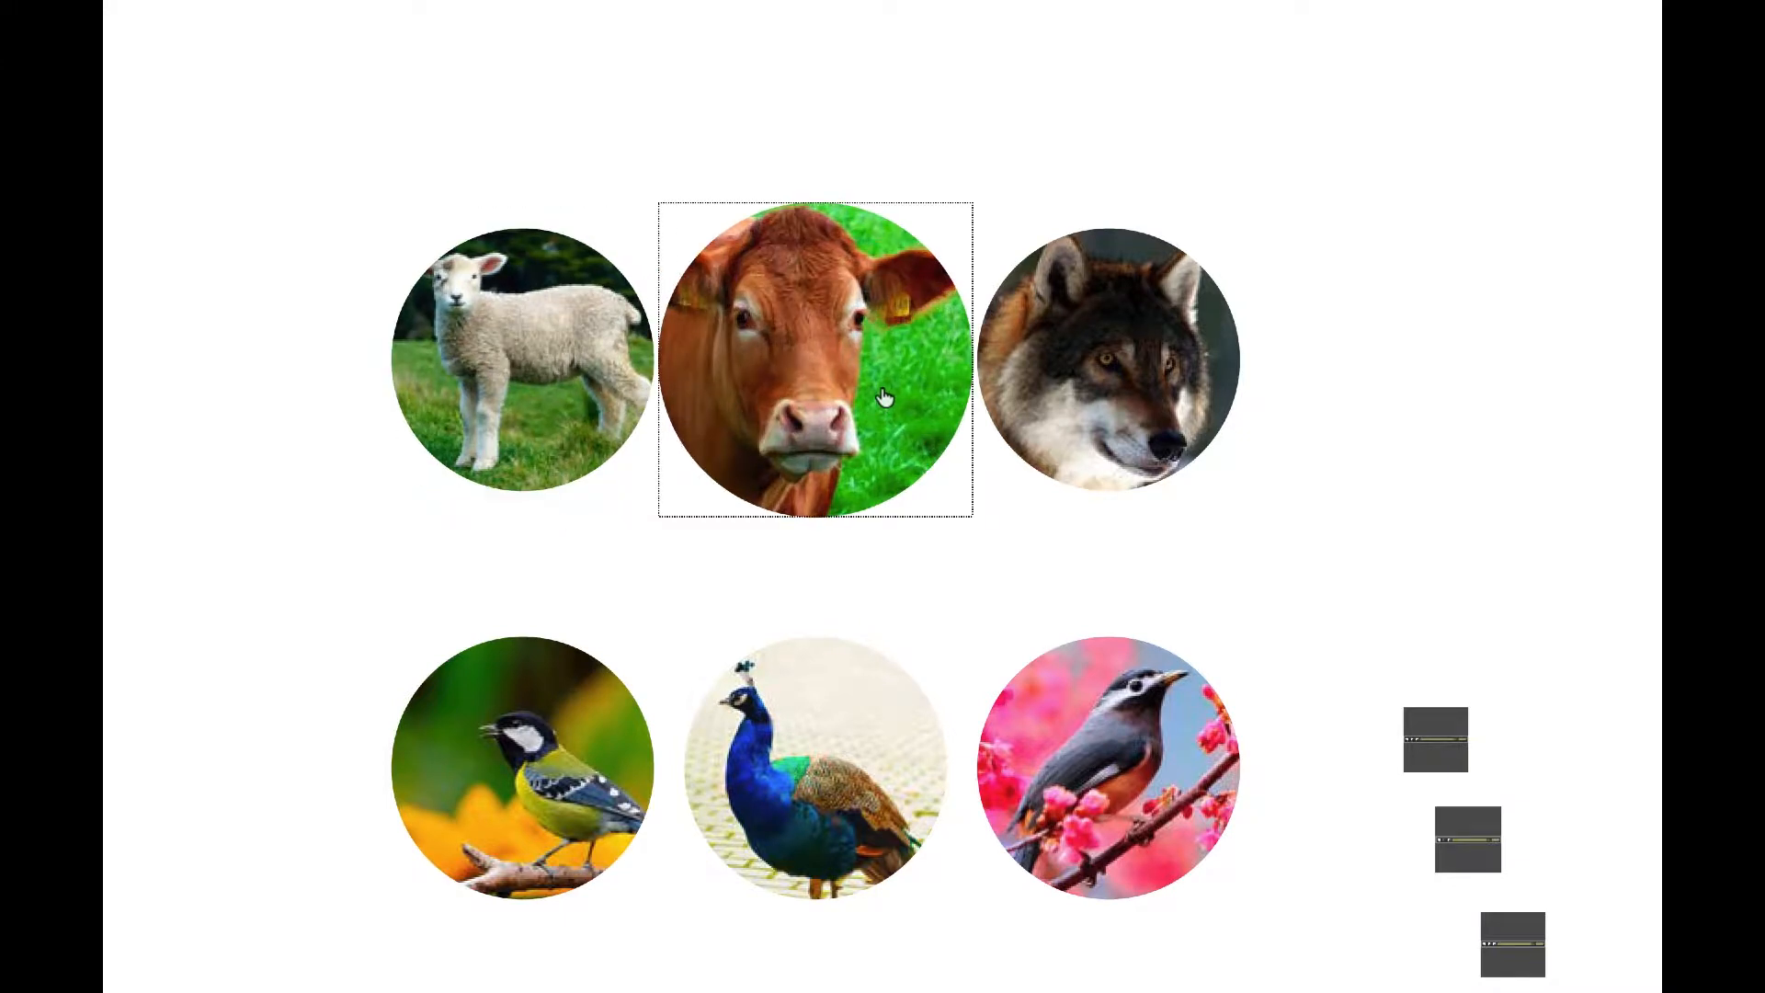
{"action": "left_click", "coordinate": [606, 397]}
{"action": "left_click", "coordinate": [717, 416]}
{"action": "left_click", "coordinate": [1081, 389]}
{"action": "left_click", "coordinate": [717, 417]}
{"action": "left_click", "coordinate": [635, 386]}
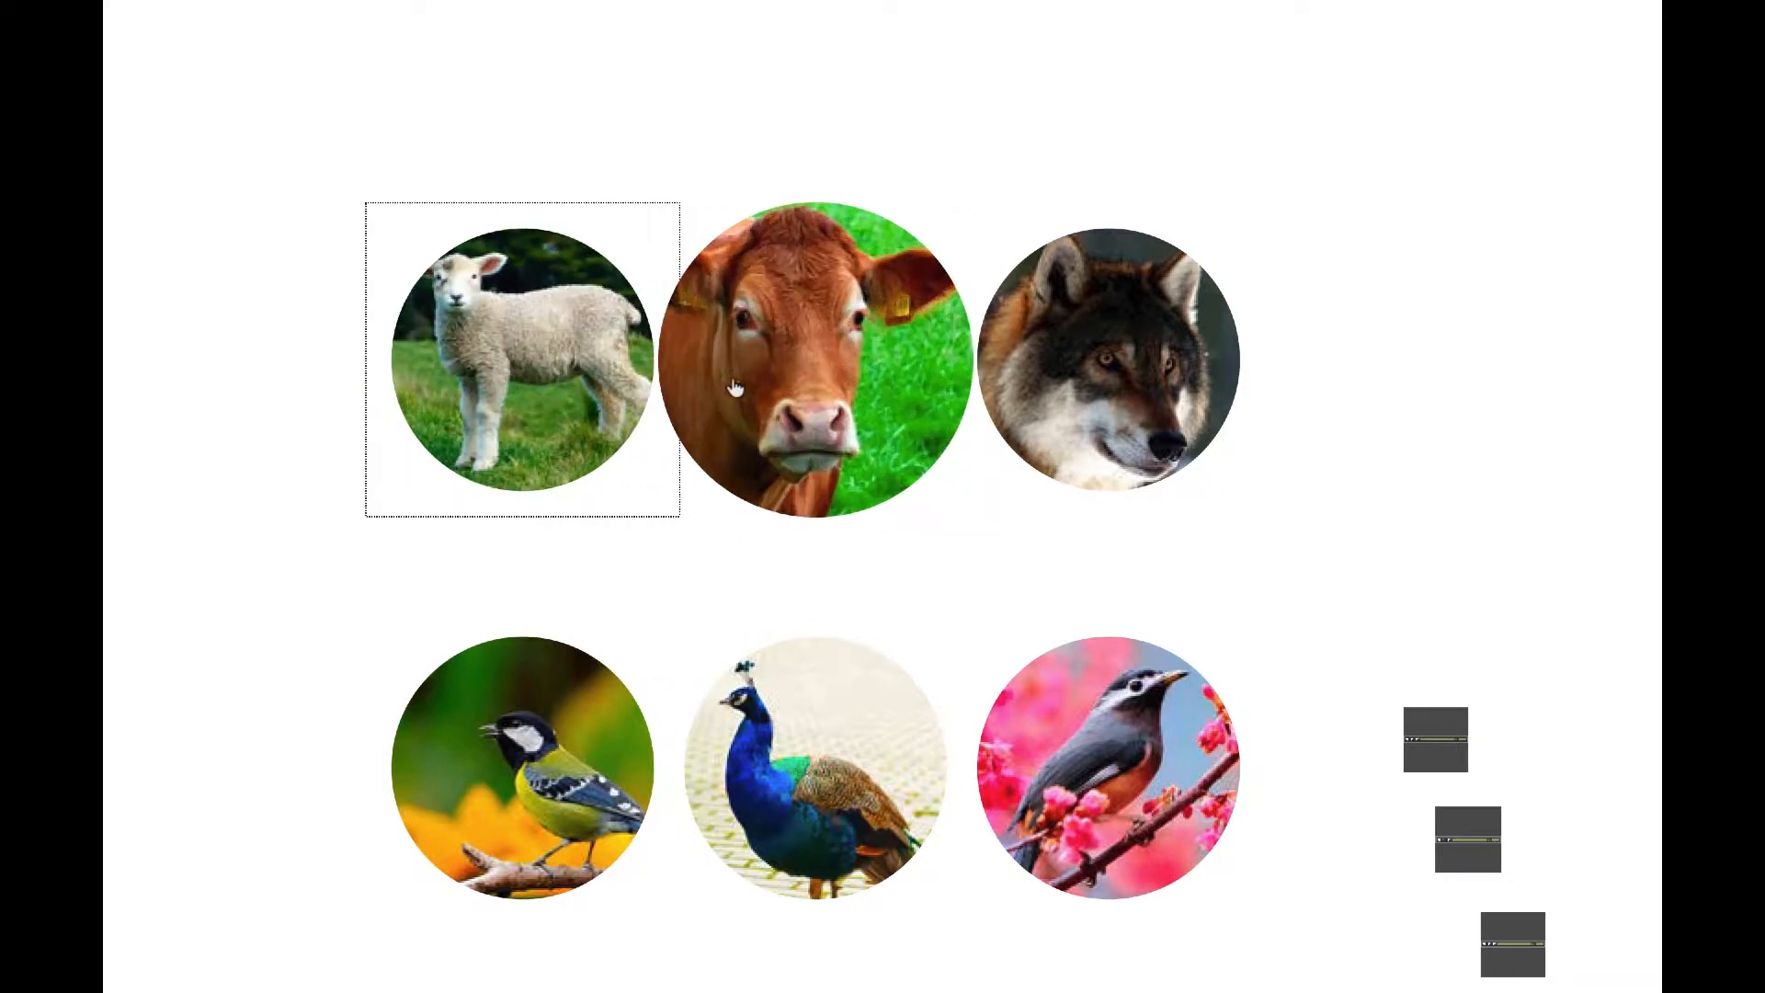
{"action": "left_click", "coordinate": [910, 393]}
{"action": "left_click", "coordinate": [1075, 394]}
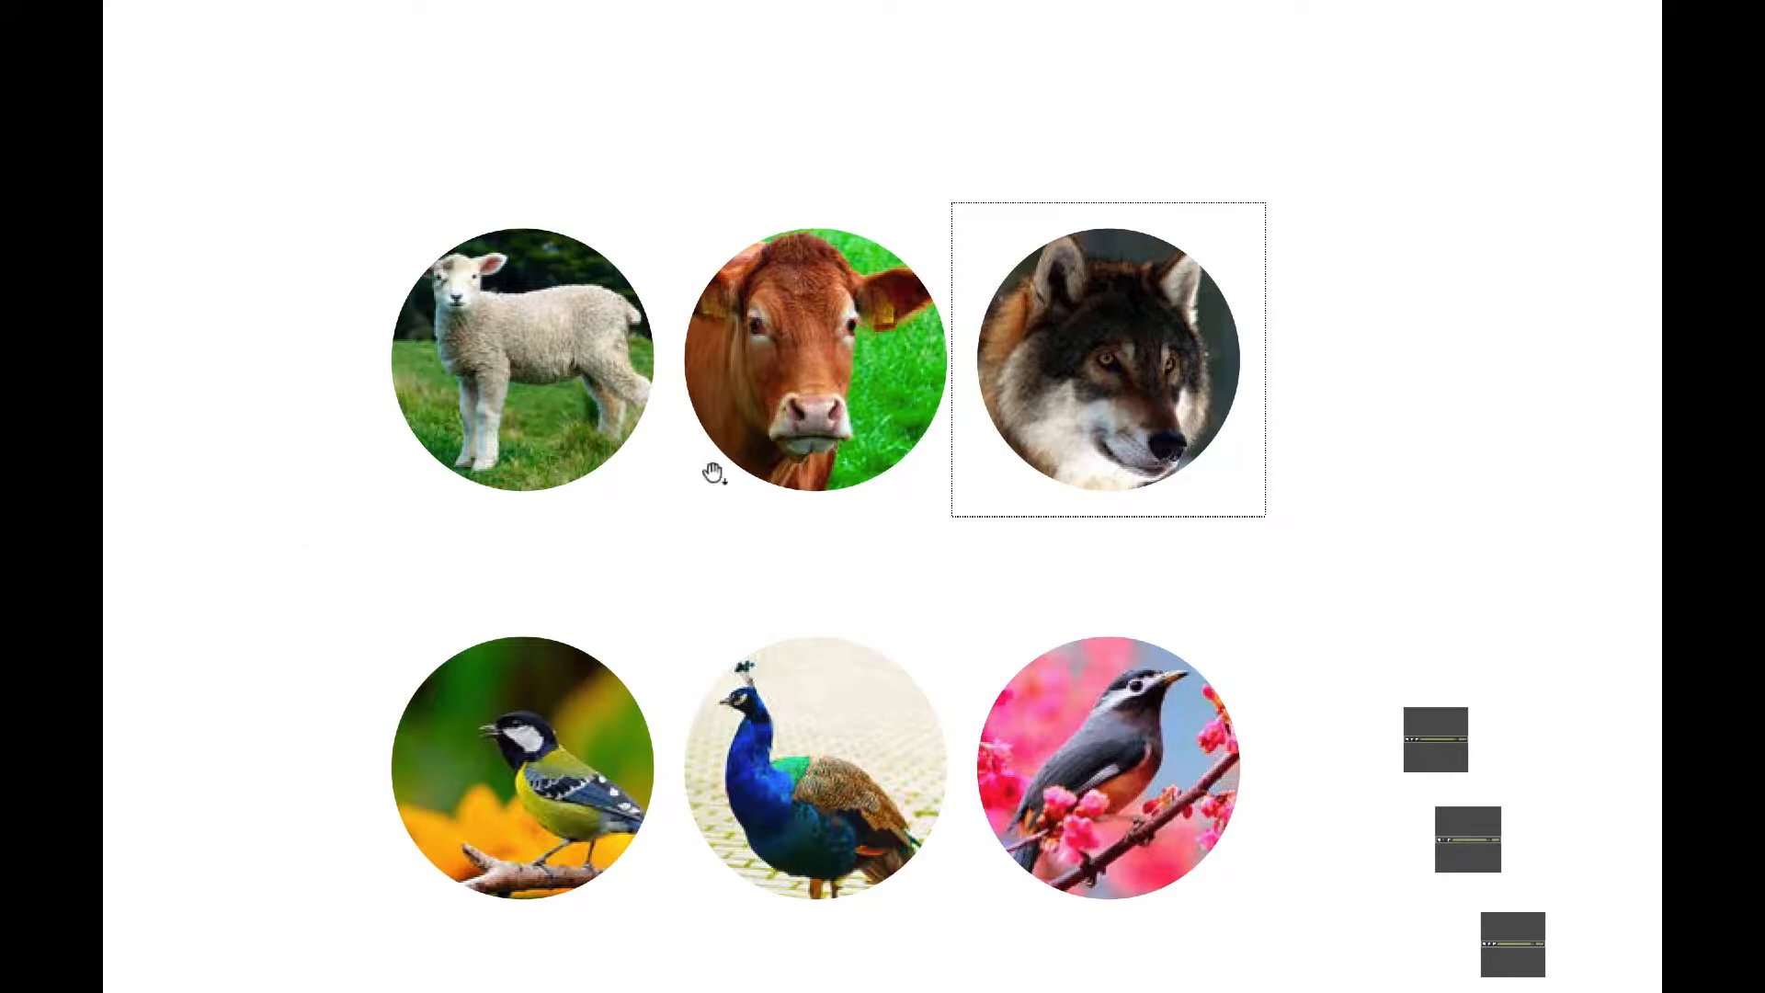
- Leave full-screen mode, close animaux-04b.pdf and return to the animaux-04.indd document in InDesign
{"action": "key", "text": "Escape"}
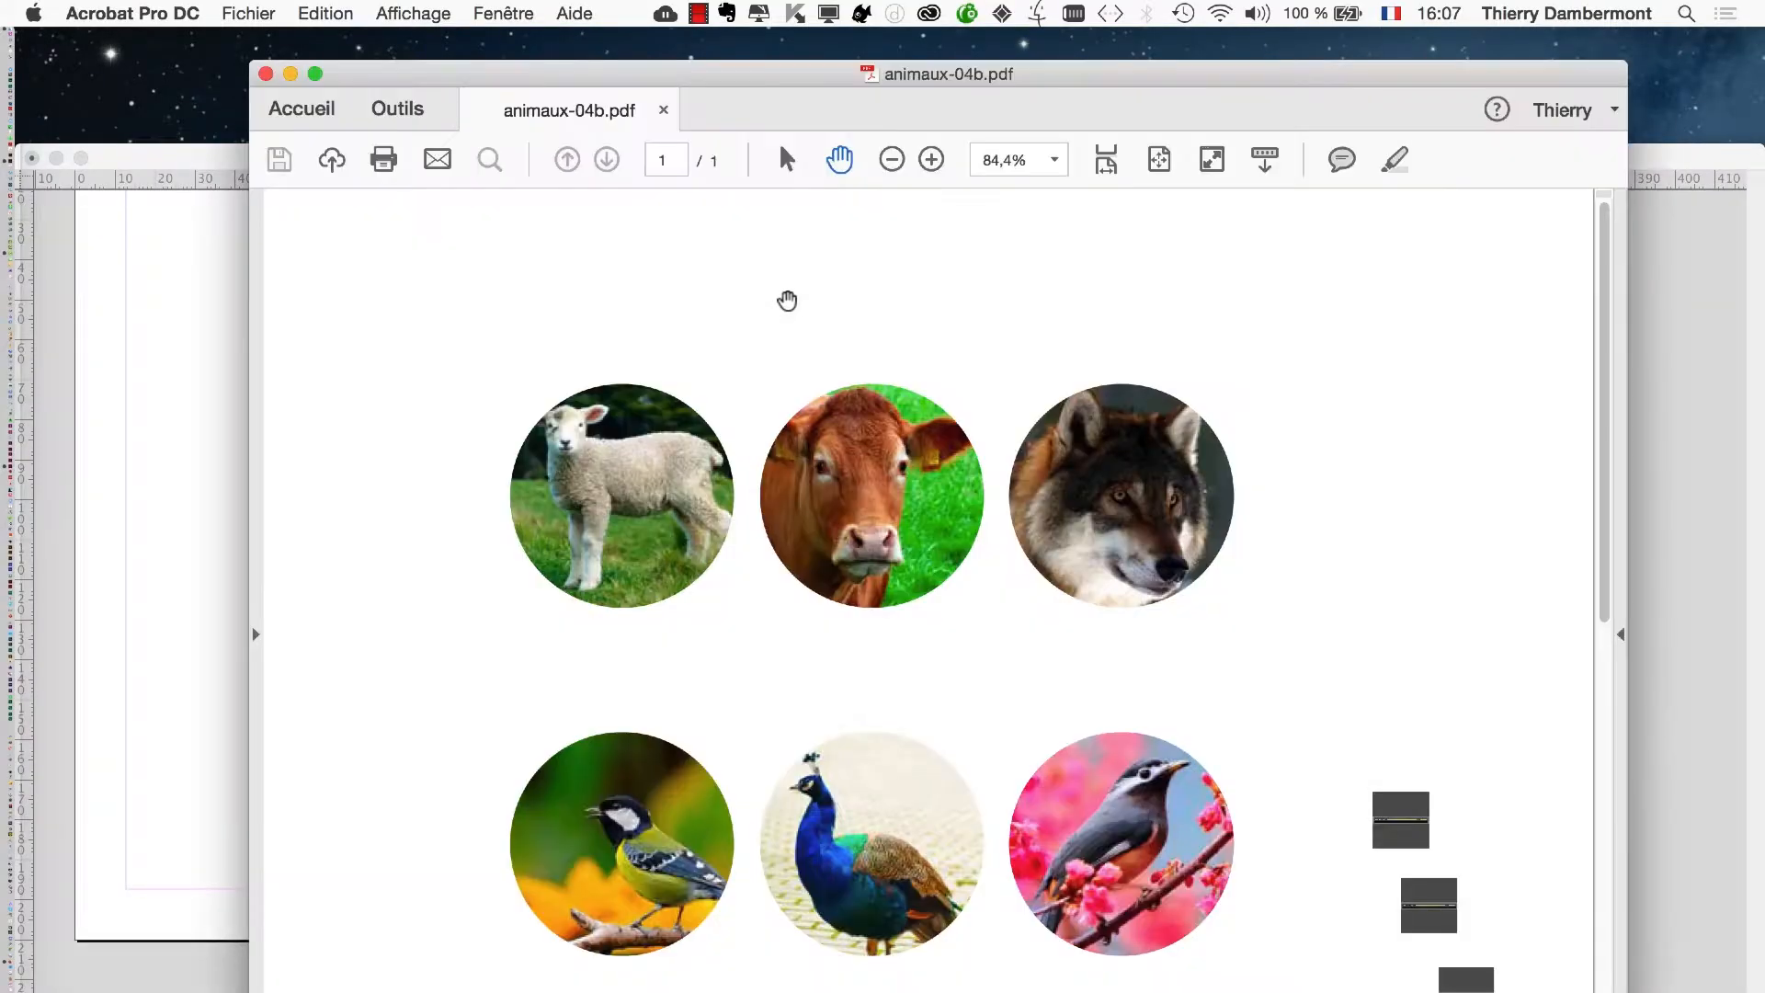
{"action": "key", "text": "super+w"}
{"action": "left_click", "coordinate": [515, 158]}
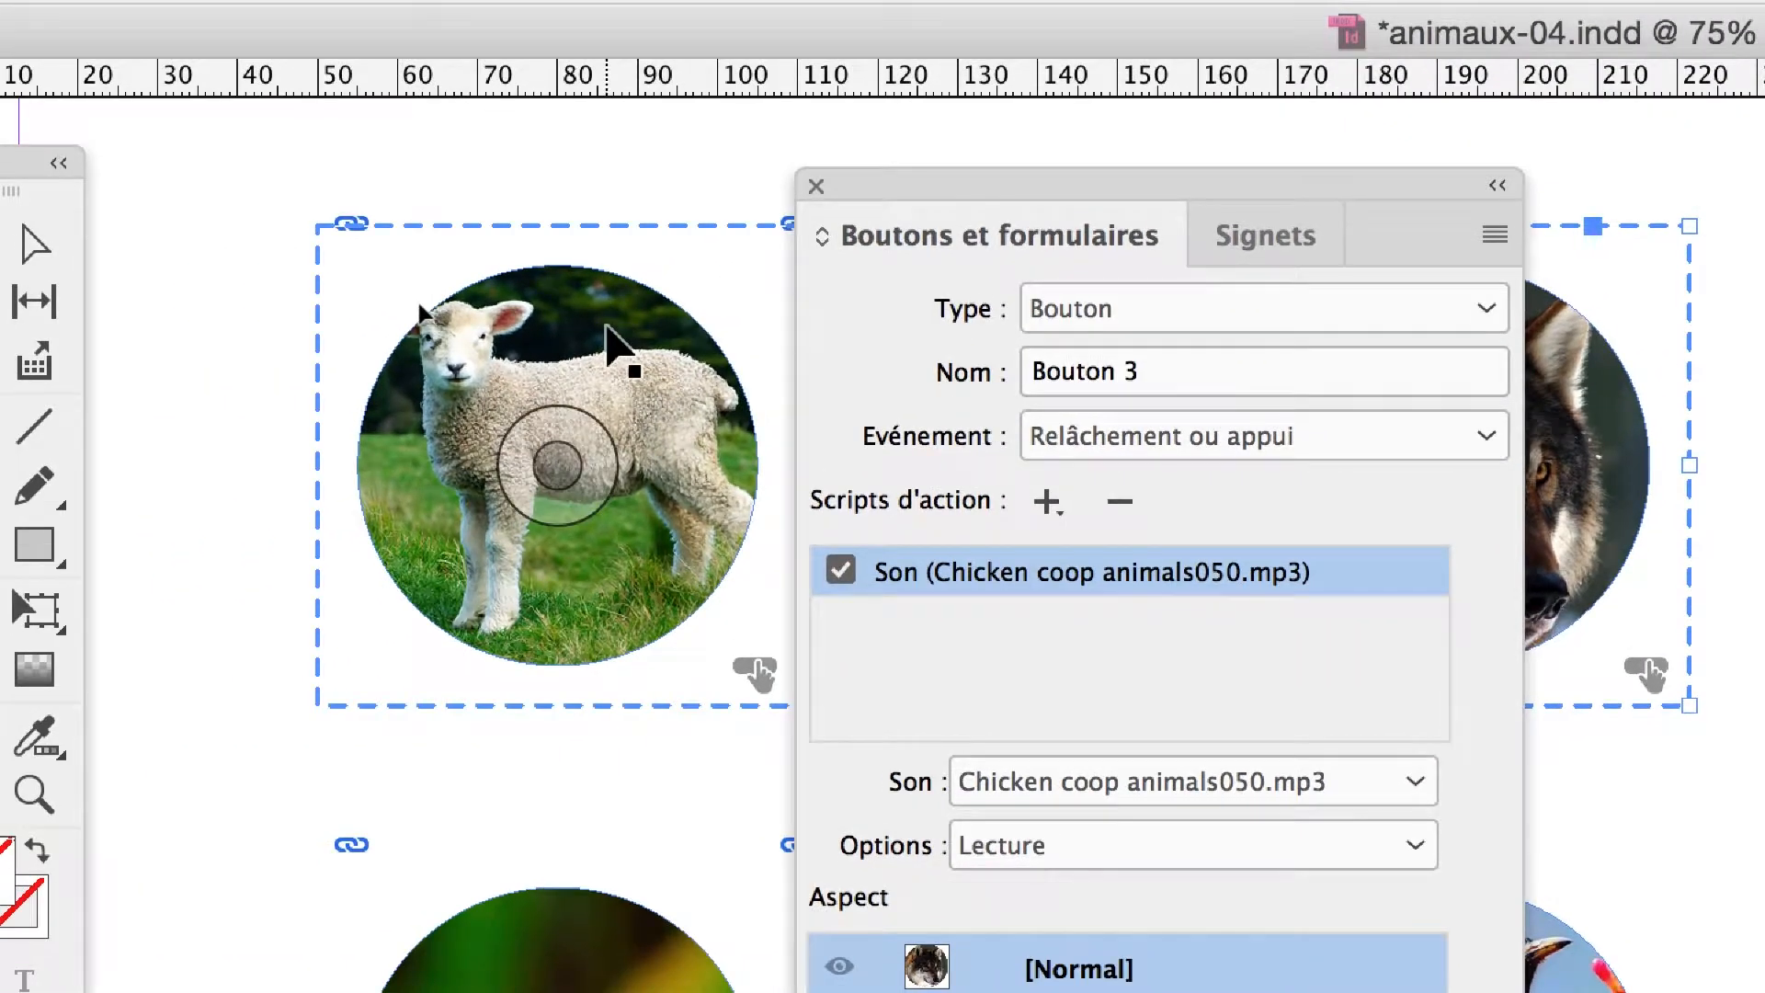
- Select the sheep button, move its settings clear of the artwork and set the event to Fin du survol
{"action": "left_click", "coordinate": [606, 327]}
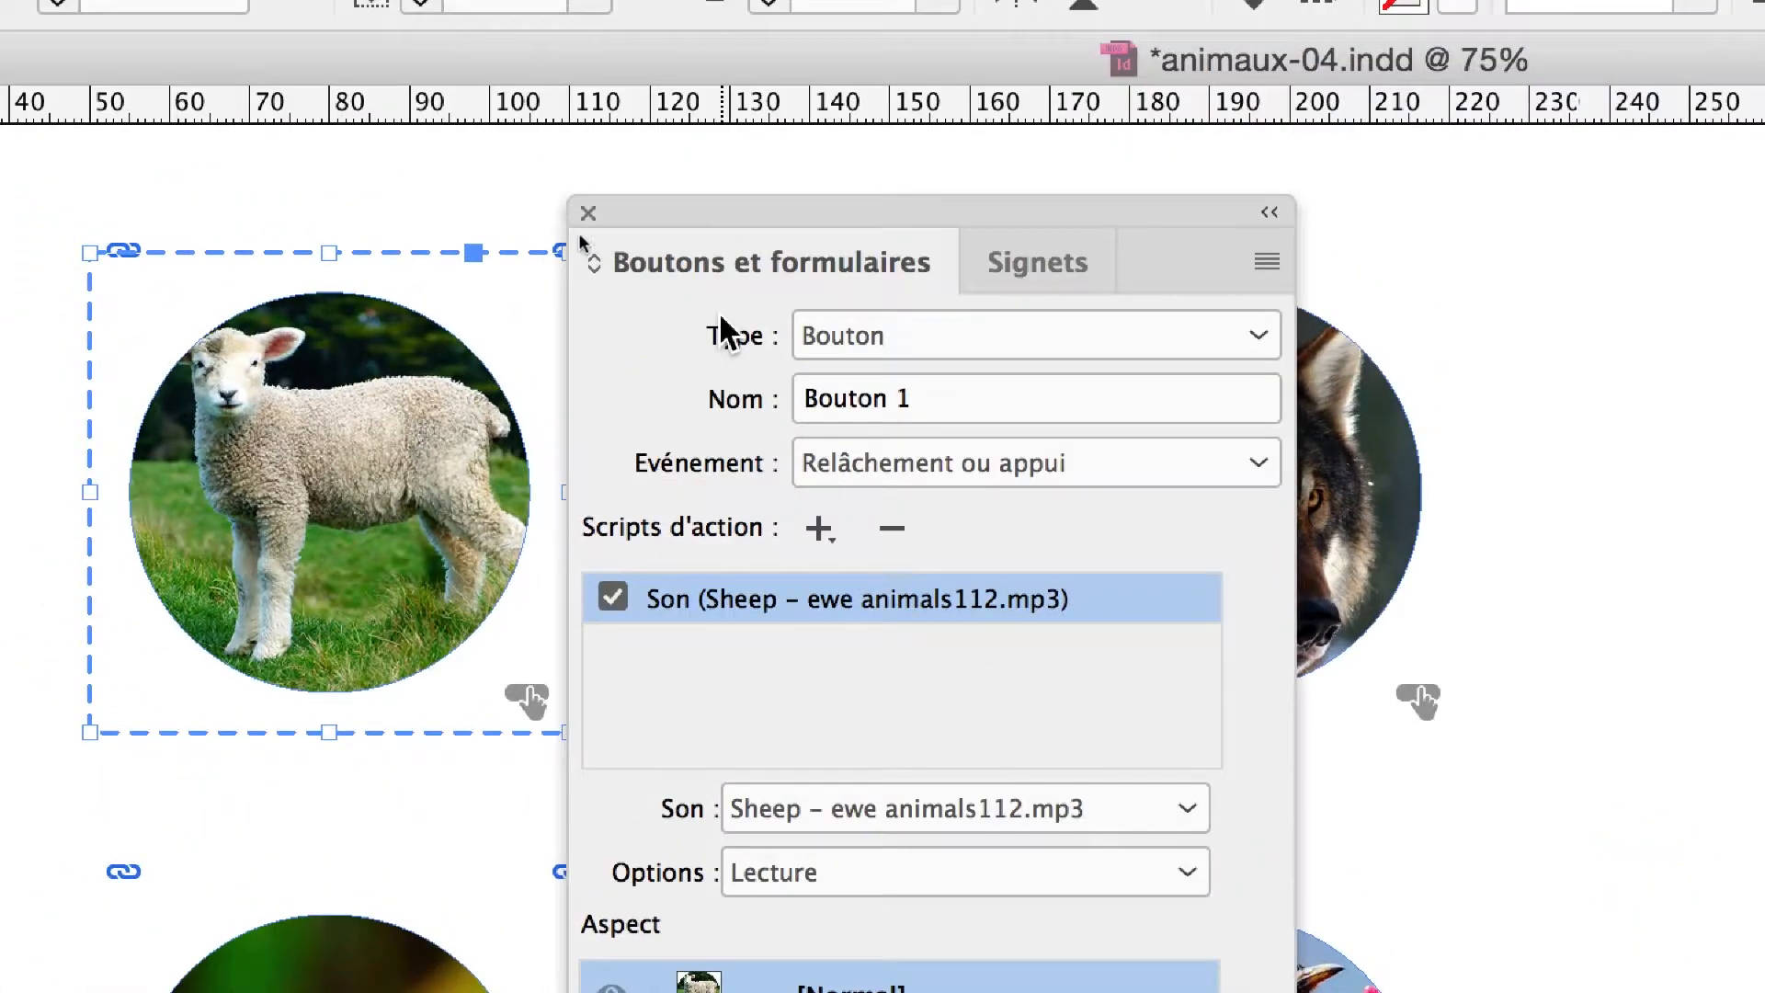
{"action": "left_click_drag", "start_coordinate": [696, 211], "coordinate": [1273, 196]}
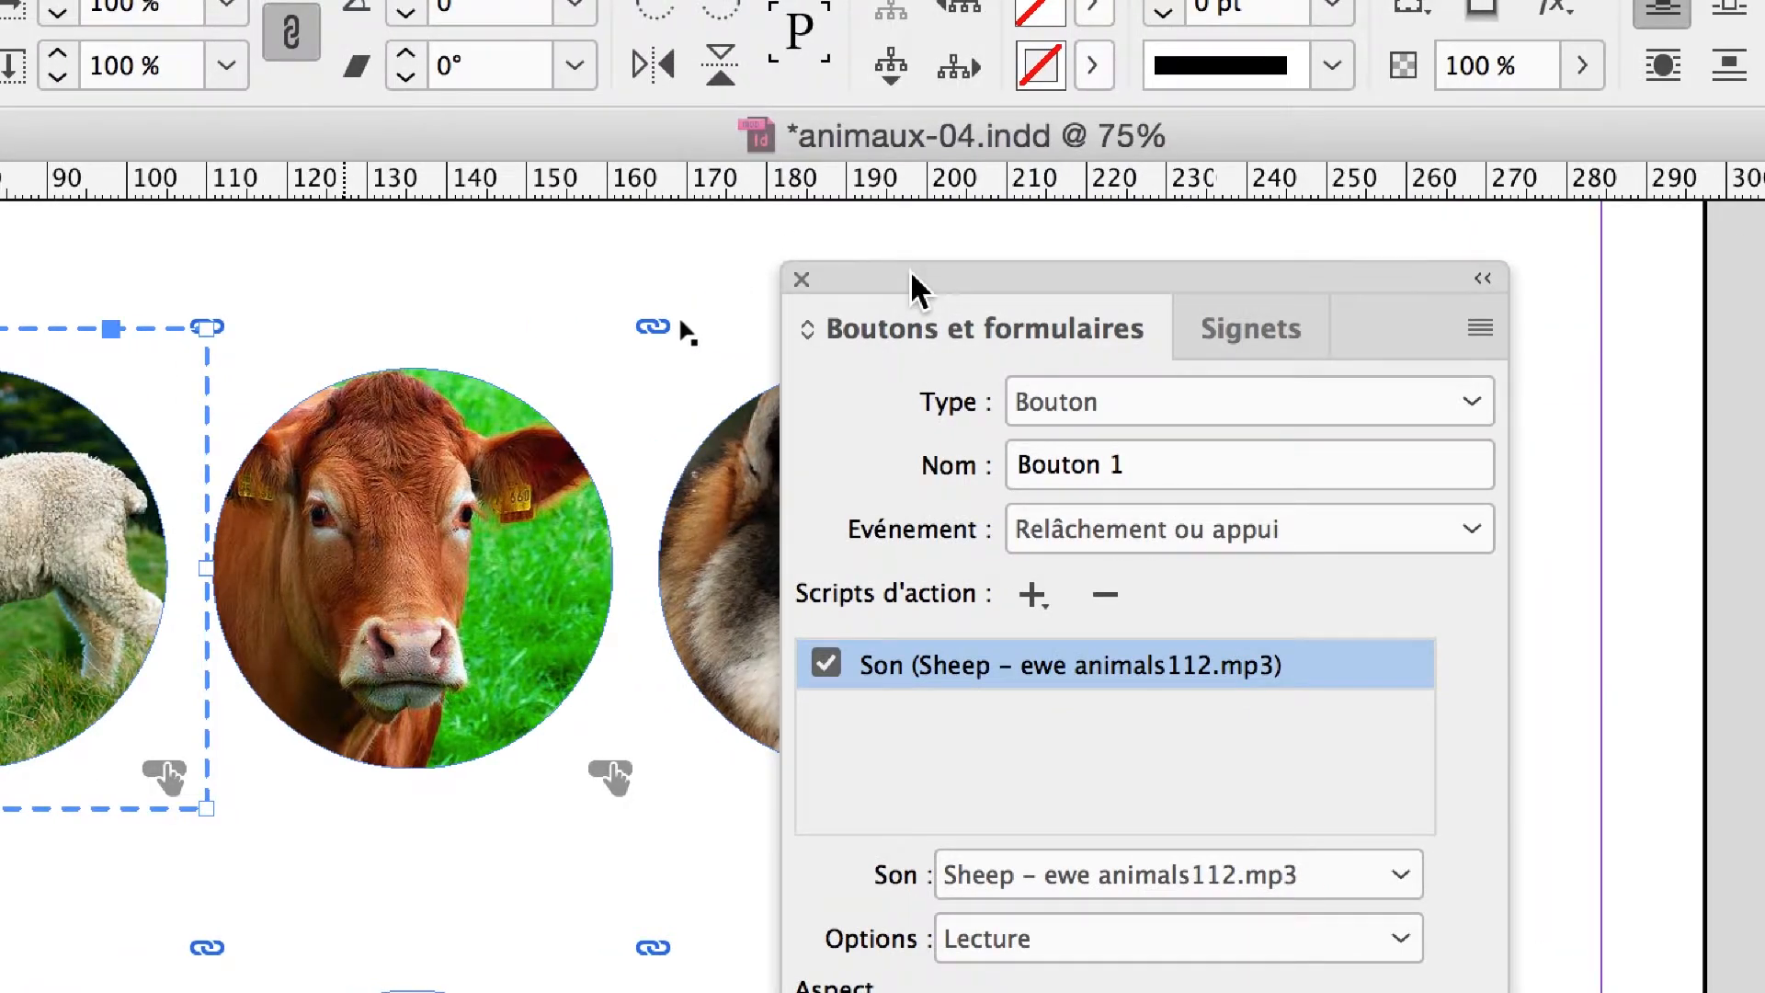
{"action": "left_click_drag", "start_coordinate": [910, 273], "coordinate": [808, 262]}
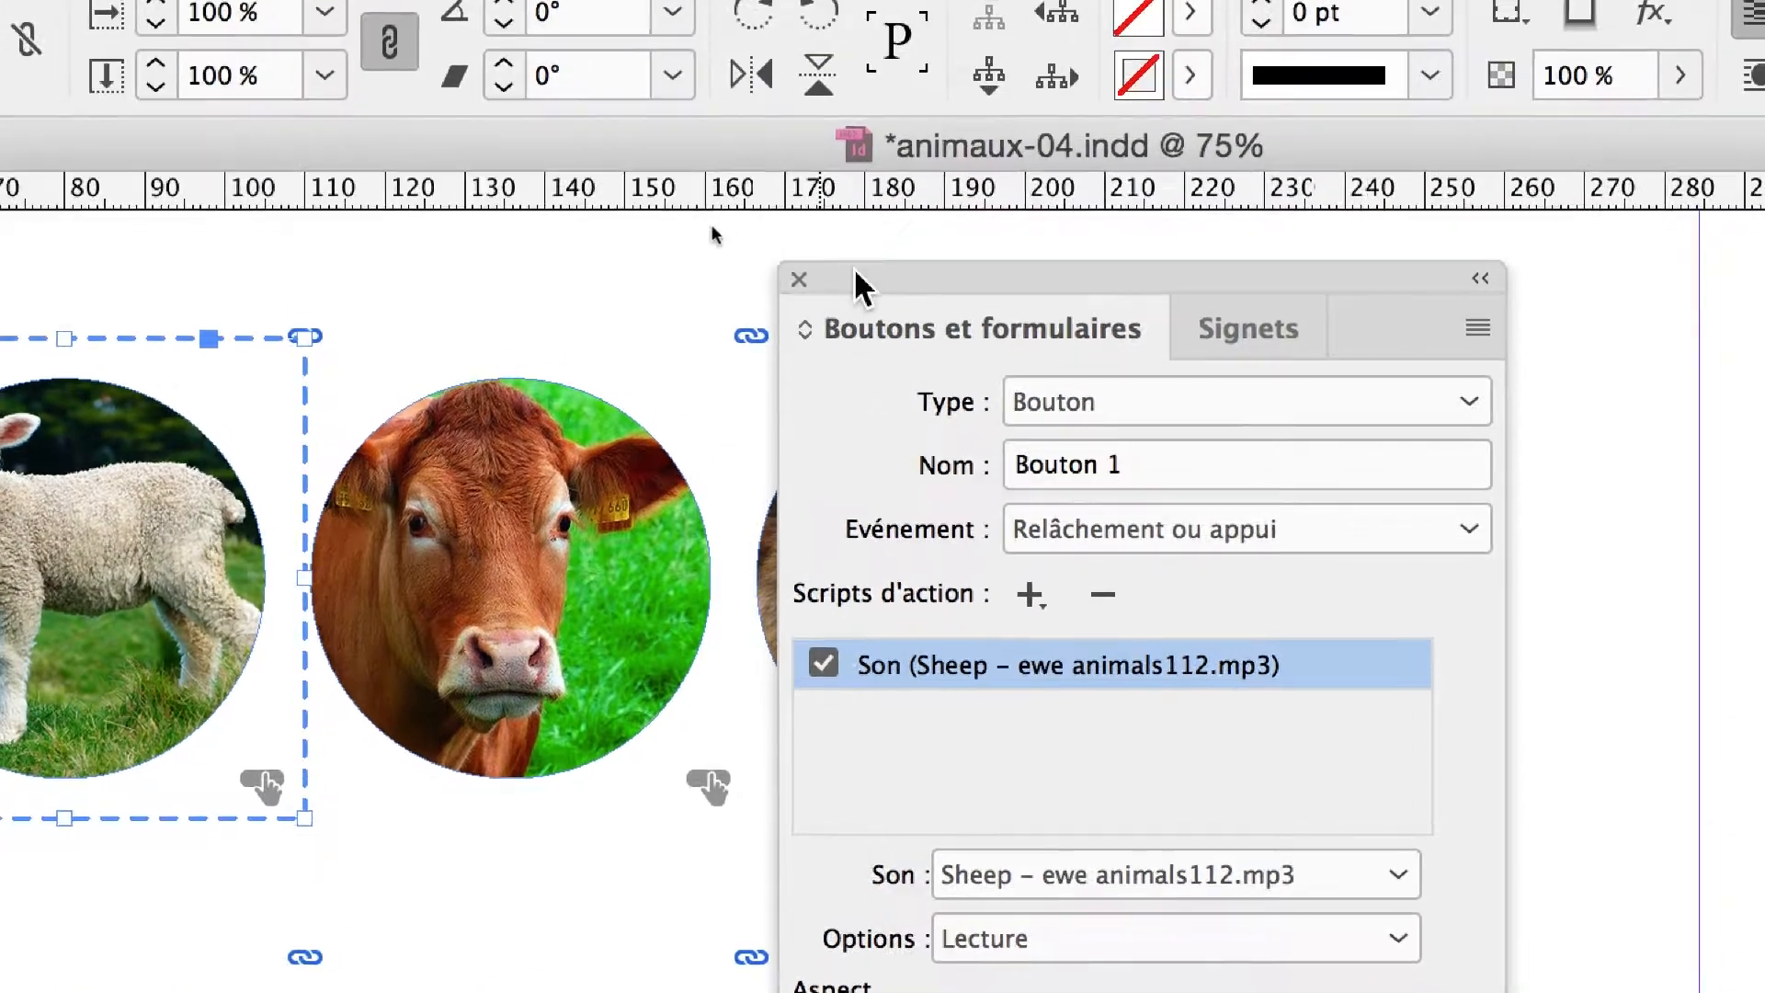
{"action": "left_click_drag", "start_coordinate": [1312, 109], "coordinate": [994, 115]}
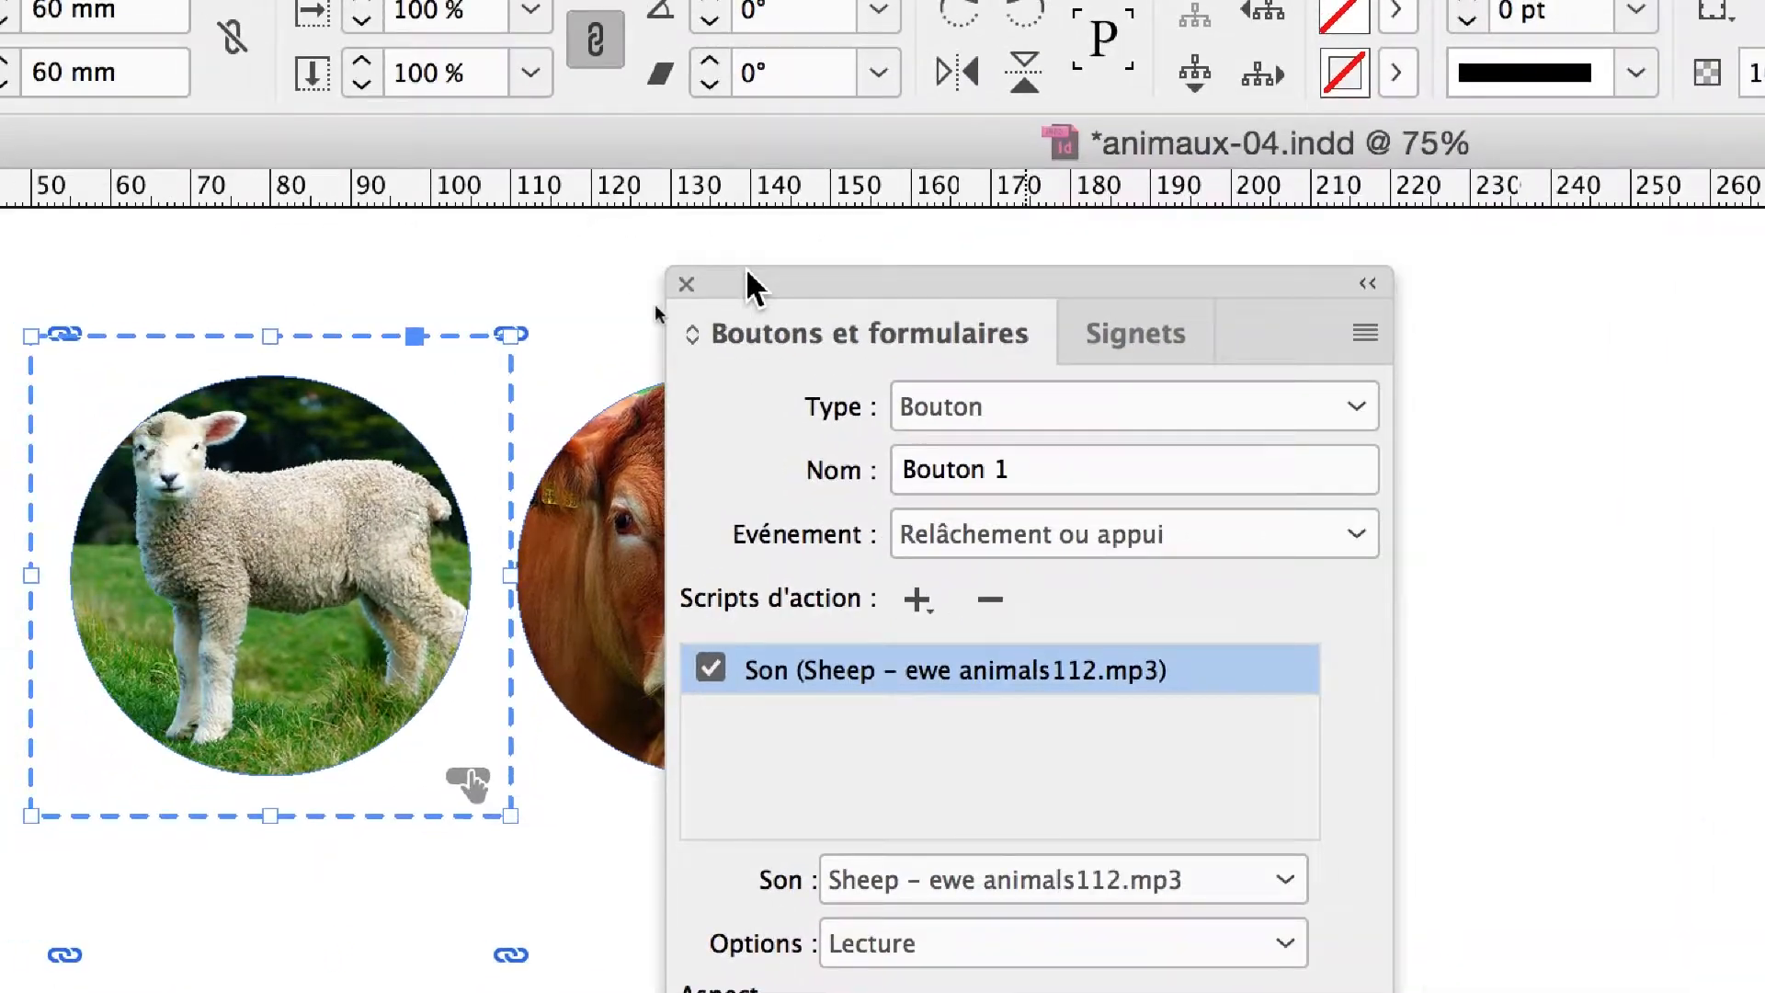
{"action": "left_click", "coordinate": [976, 534]}
{"action": "left_click", "coordinate": [975, 749]}
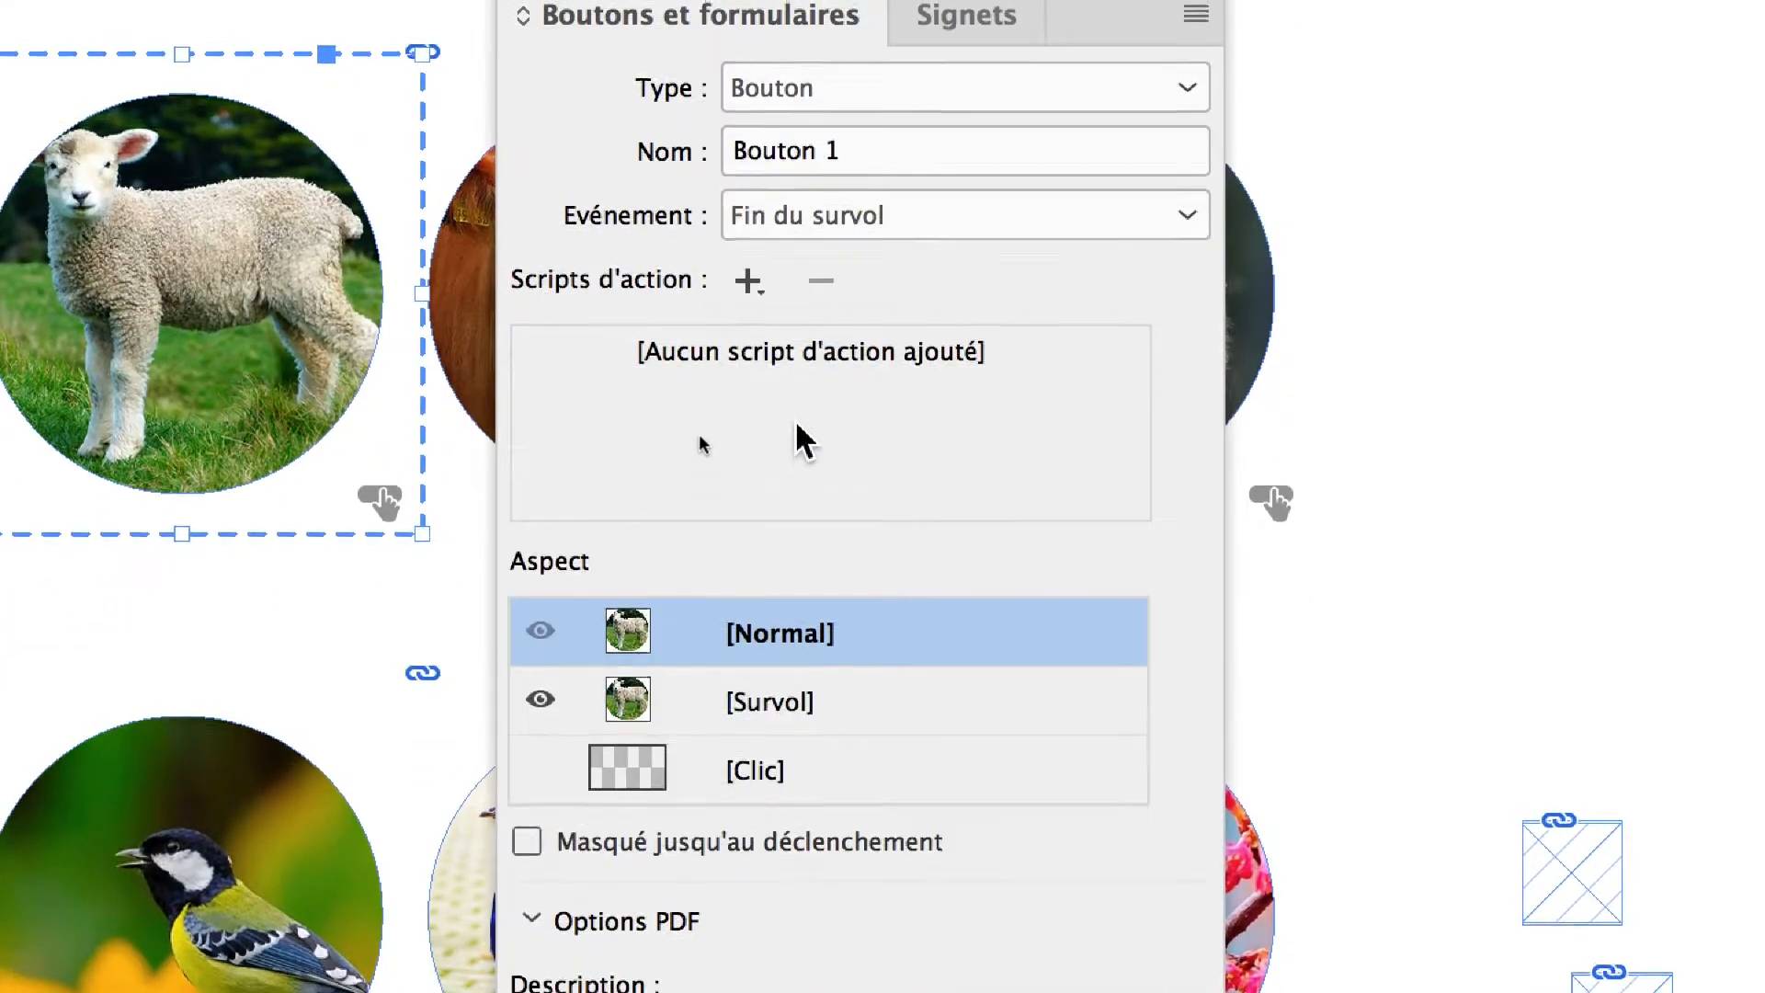
- Add a Son action for Sheep - ewe animals112.mp3 to the sheep's Fin du survol event, with the option Arrêt
{"action": "left_click", "coordinate": [748, 281]}
{"action": "left_click", "coordinate": [809, 484]}
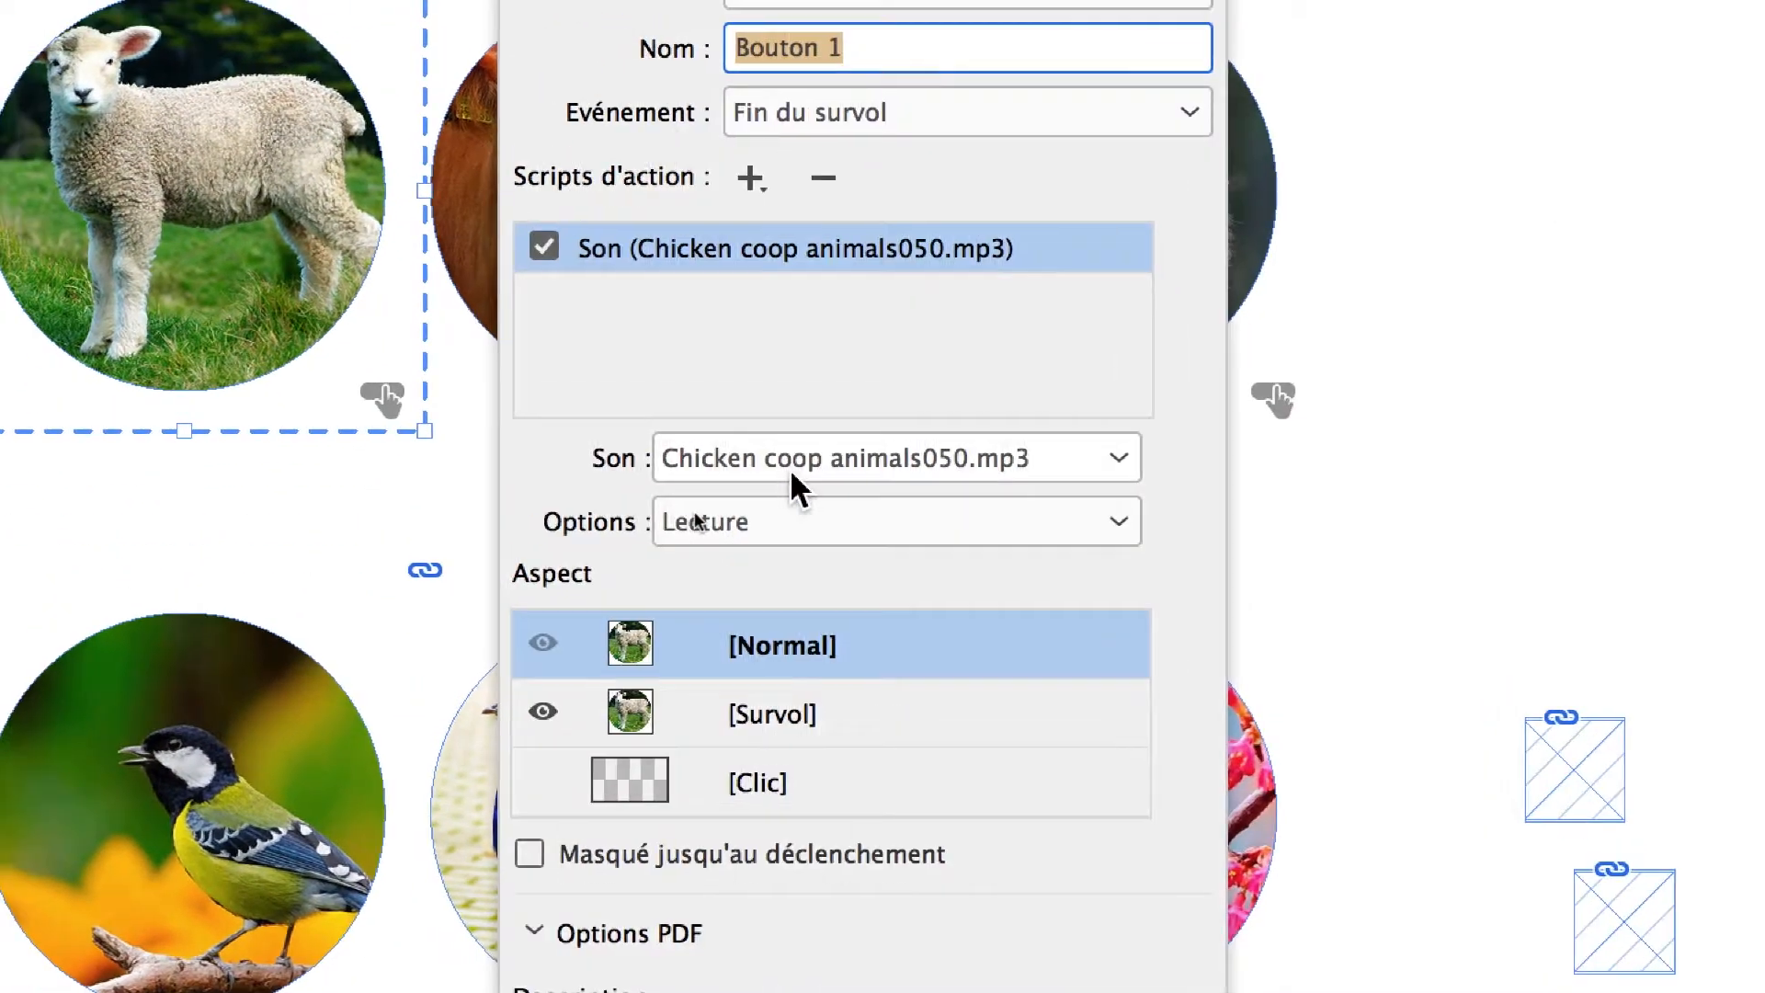
{"action": "left_click", "coordinate": [749, 443]}
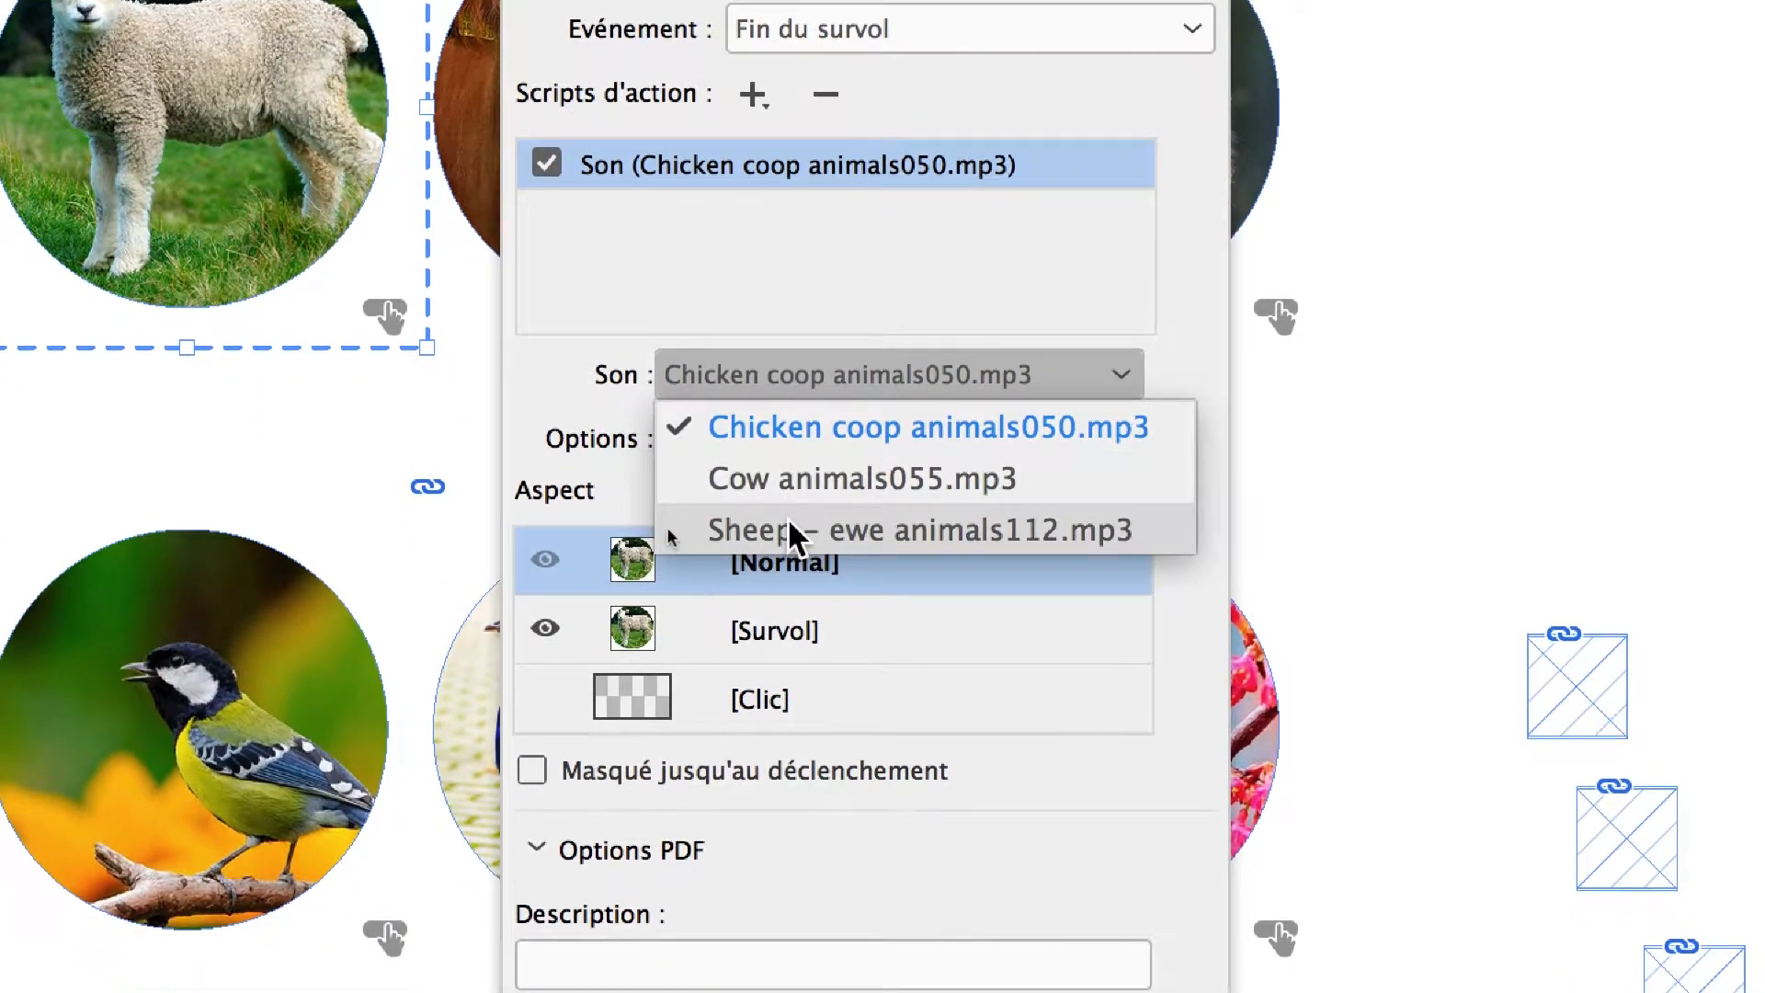
{"action": "left_click", "coordinate": [789, 559]}
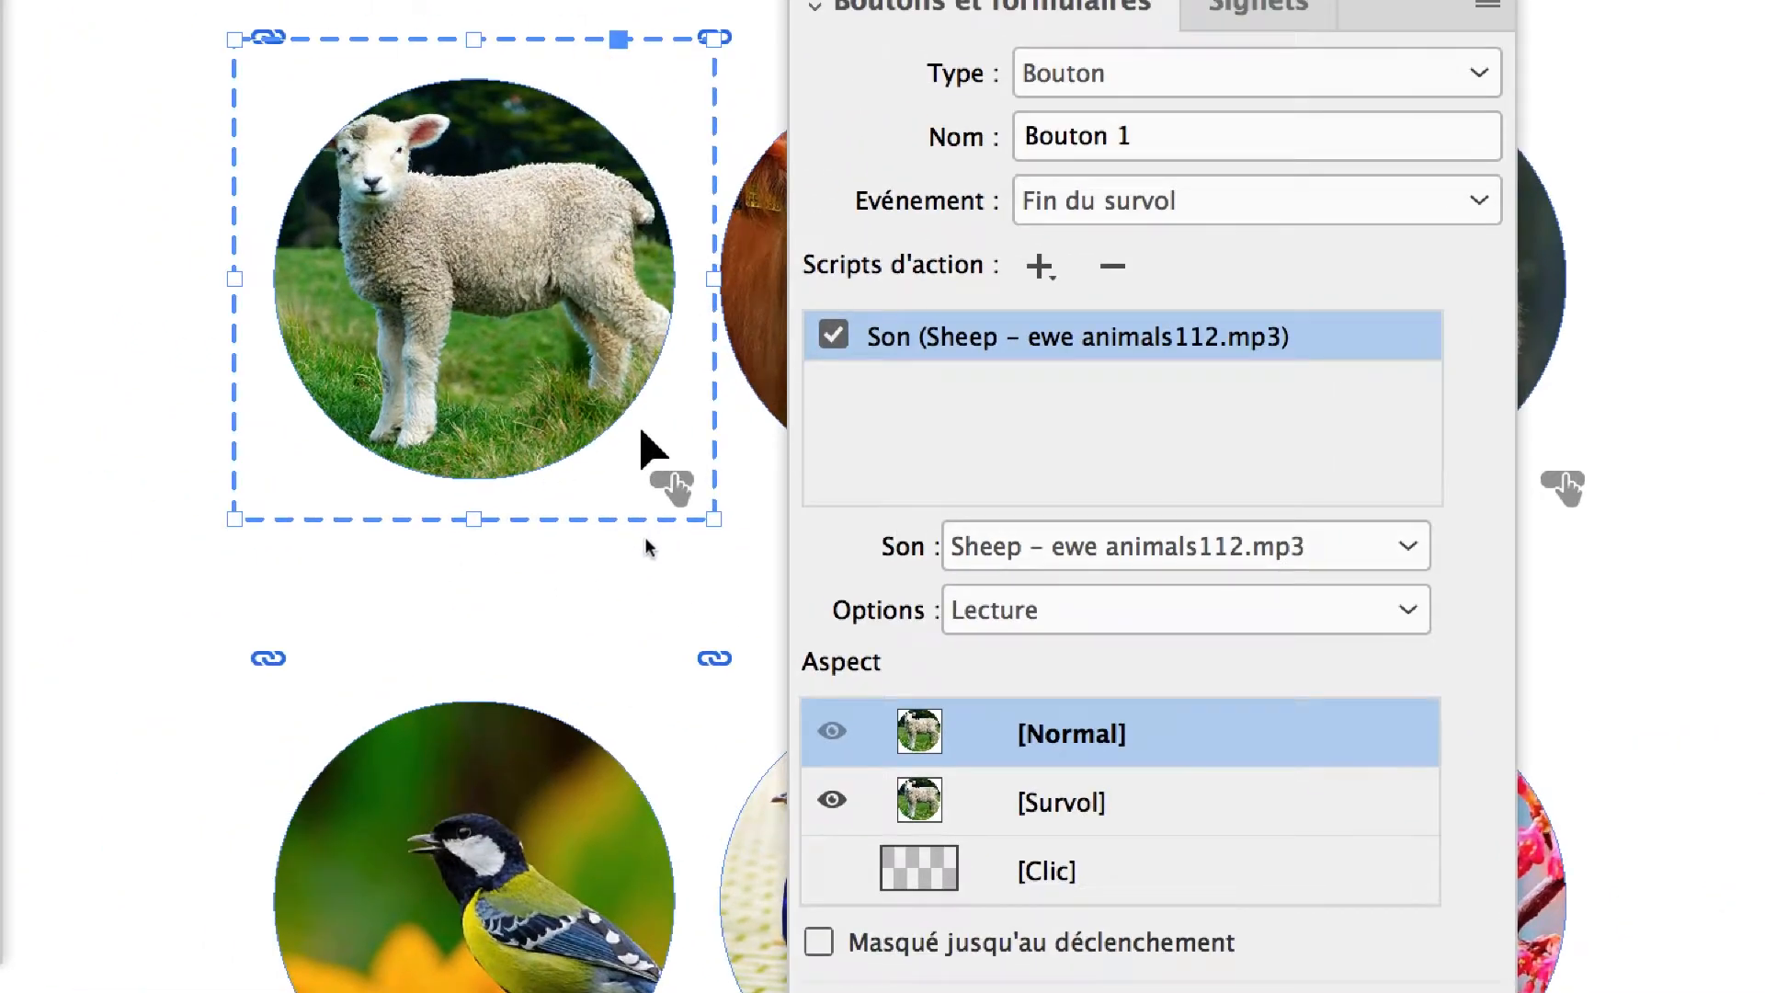
{"action": "left_click", "coordinate": [707, 526]}
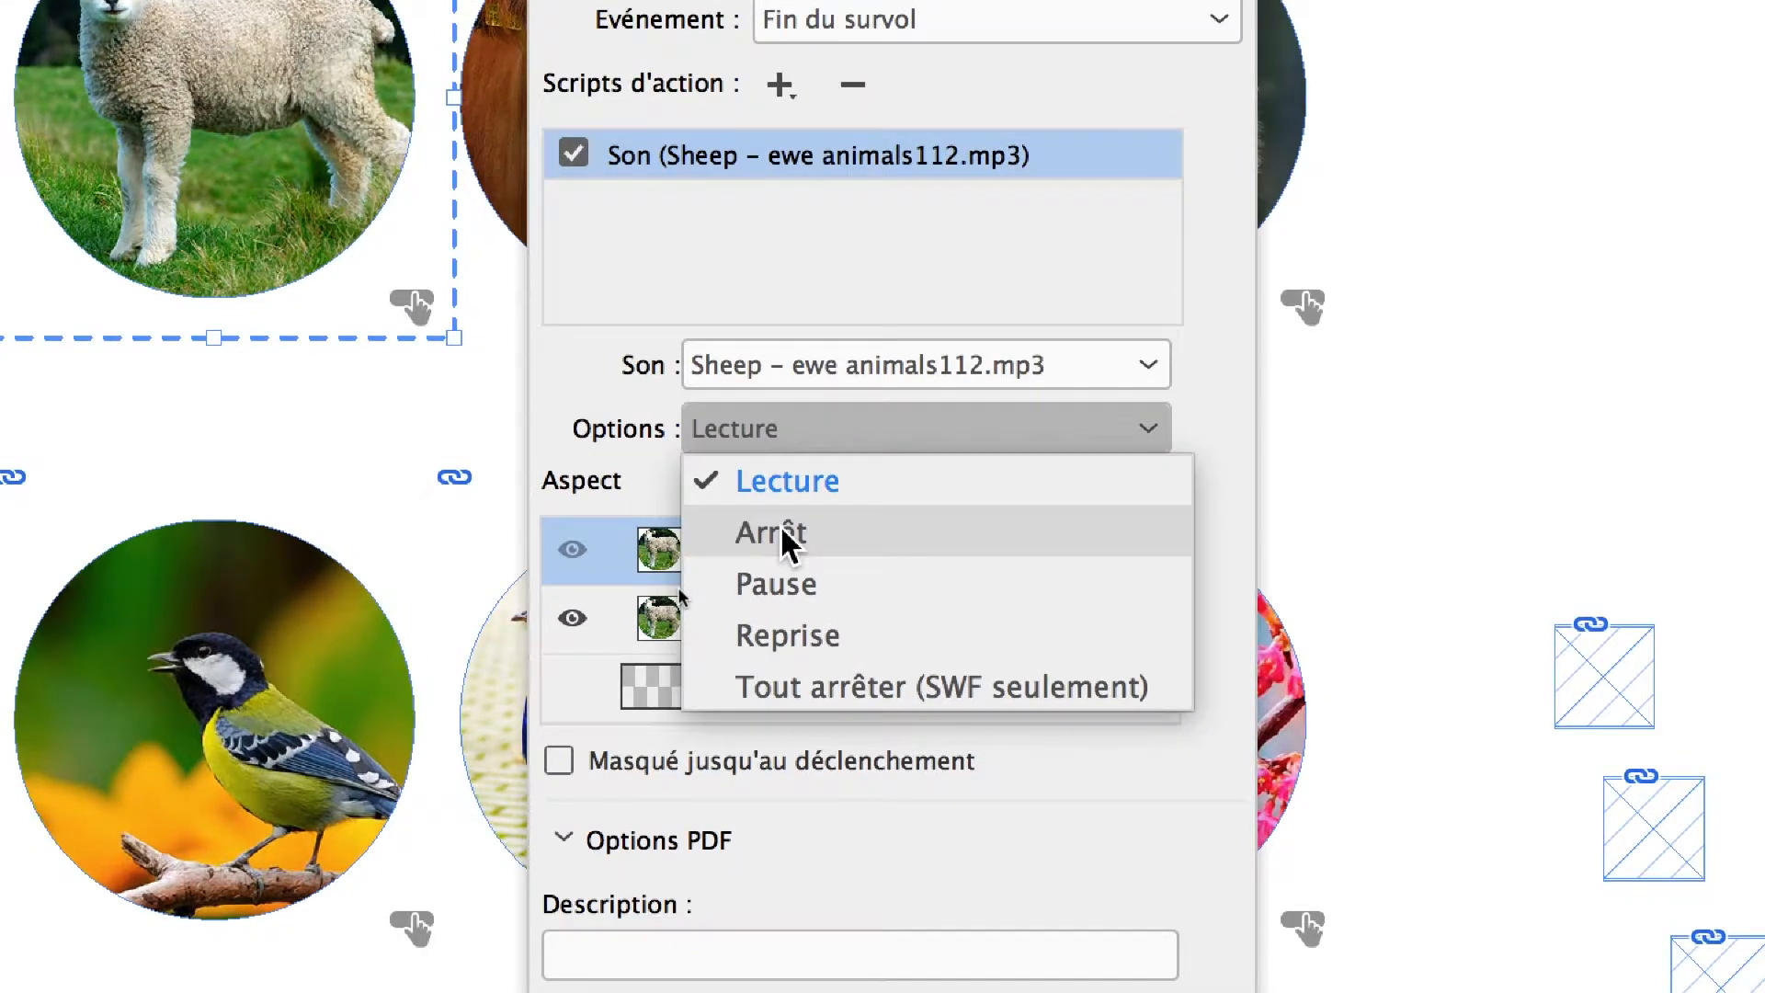
{"action": "left_click", "coordinate": [786, 541]}
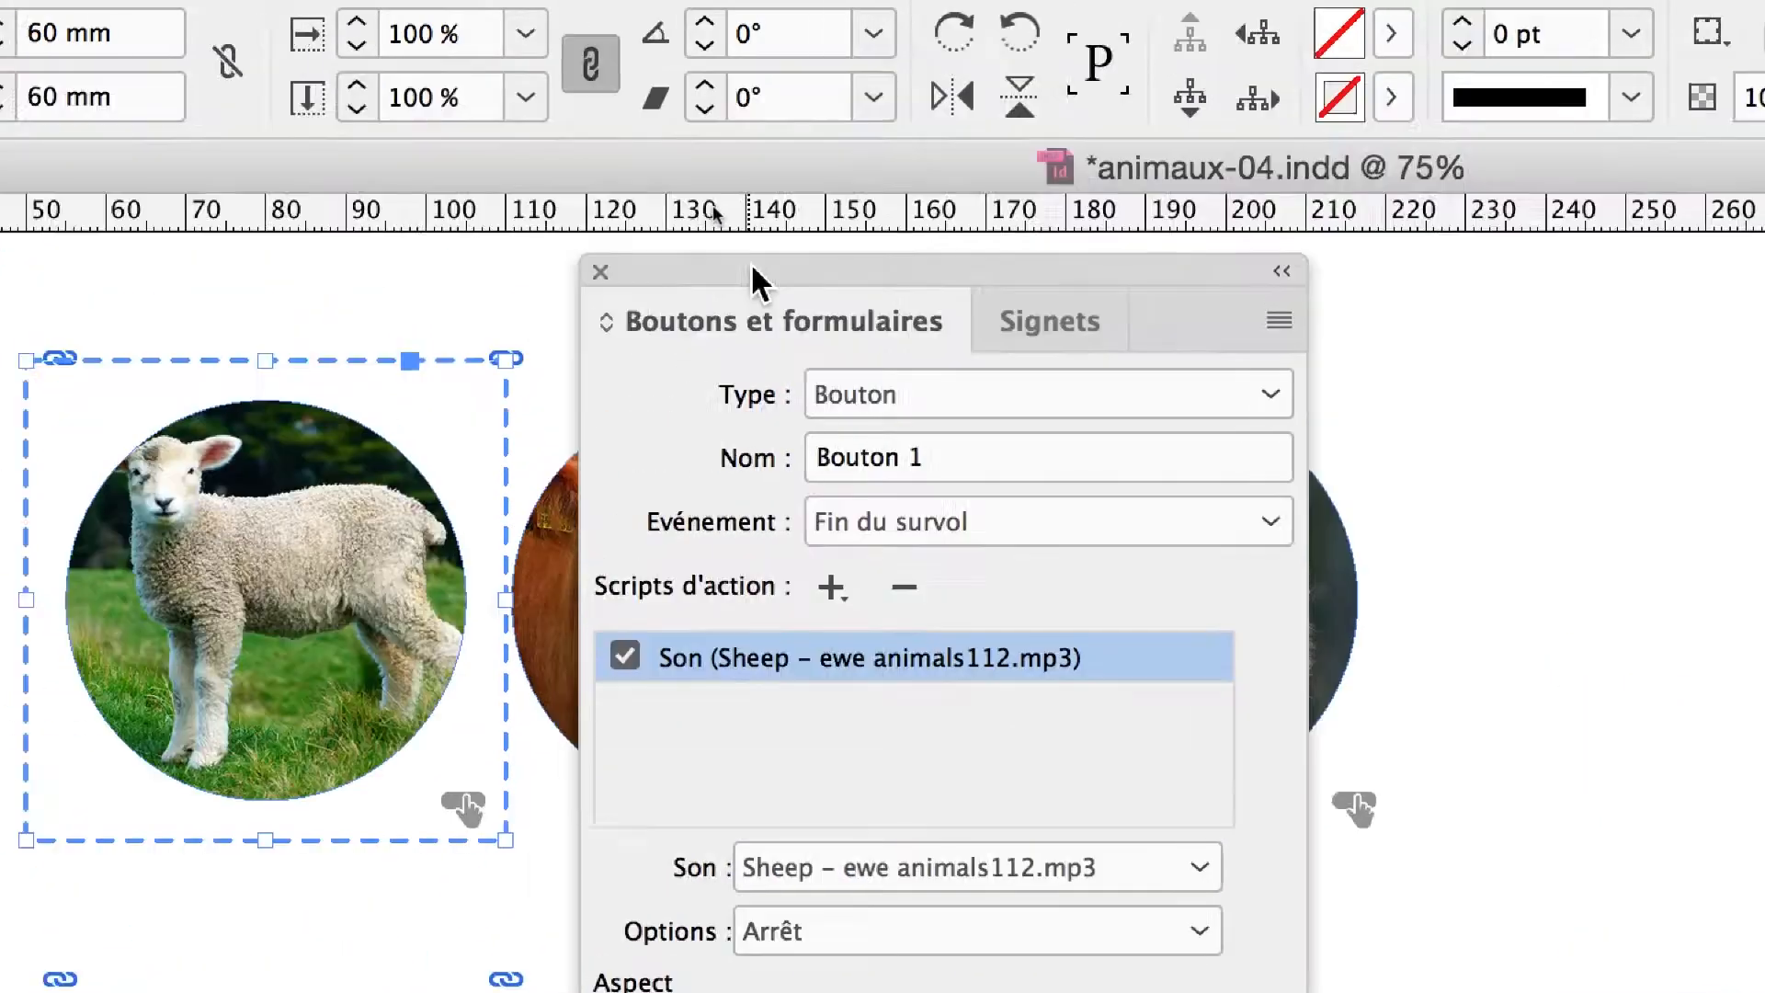
- Uncover and select the cow button, and set its event to Fin du survol
{"action": "left_click_drag", "start_coordinate": [720, 206], "coordinate": [1128, 213]}
{"action": "left_click", "coordinate": [676, 536]}
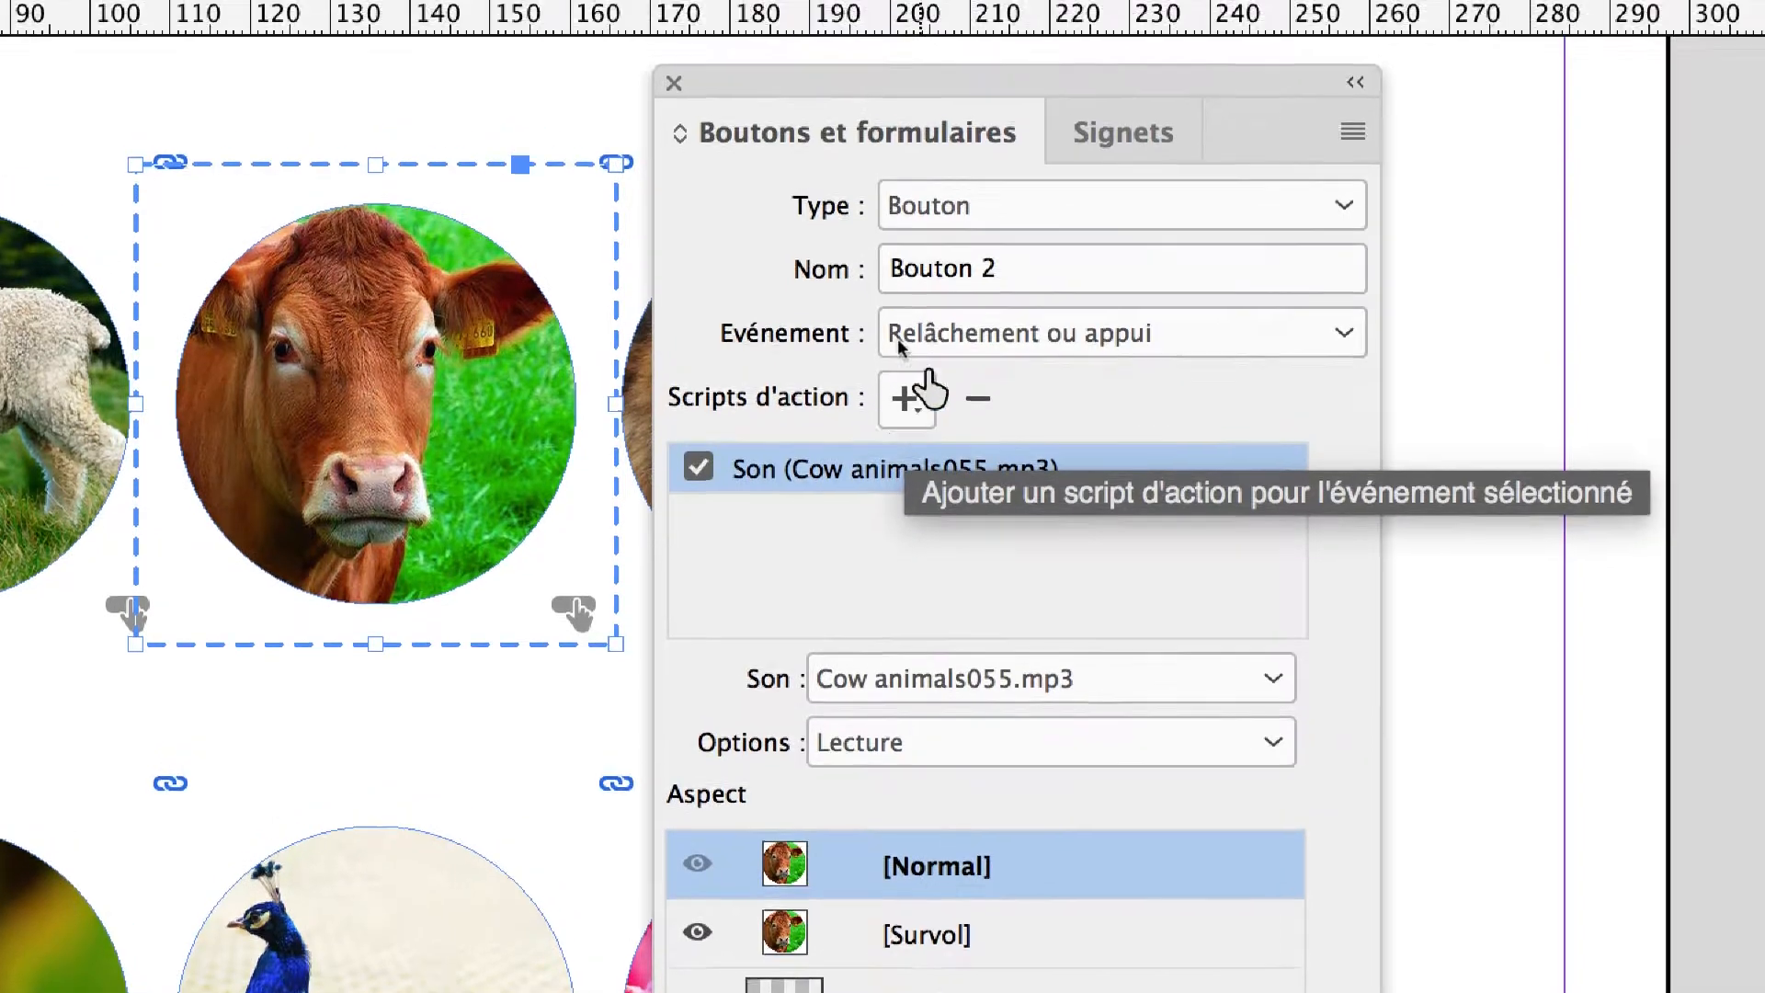
{"action": "left_click", "coordinate": [897, 338]}
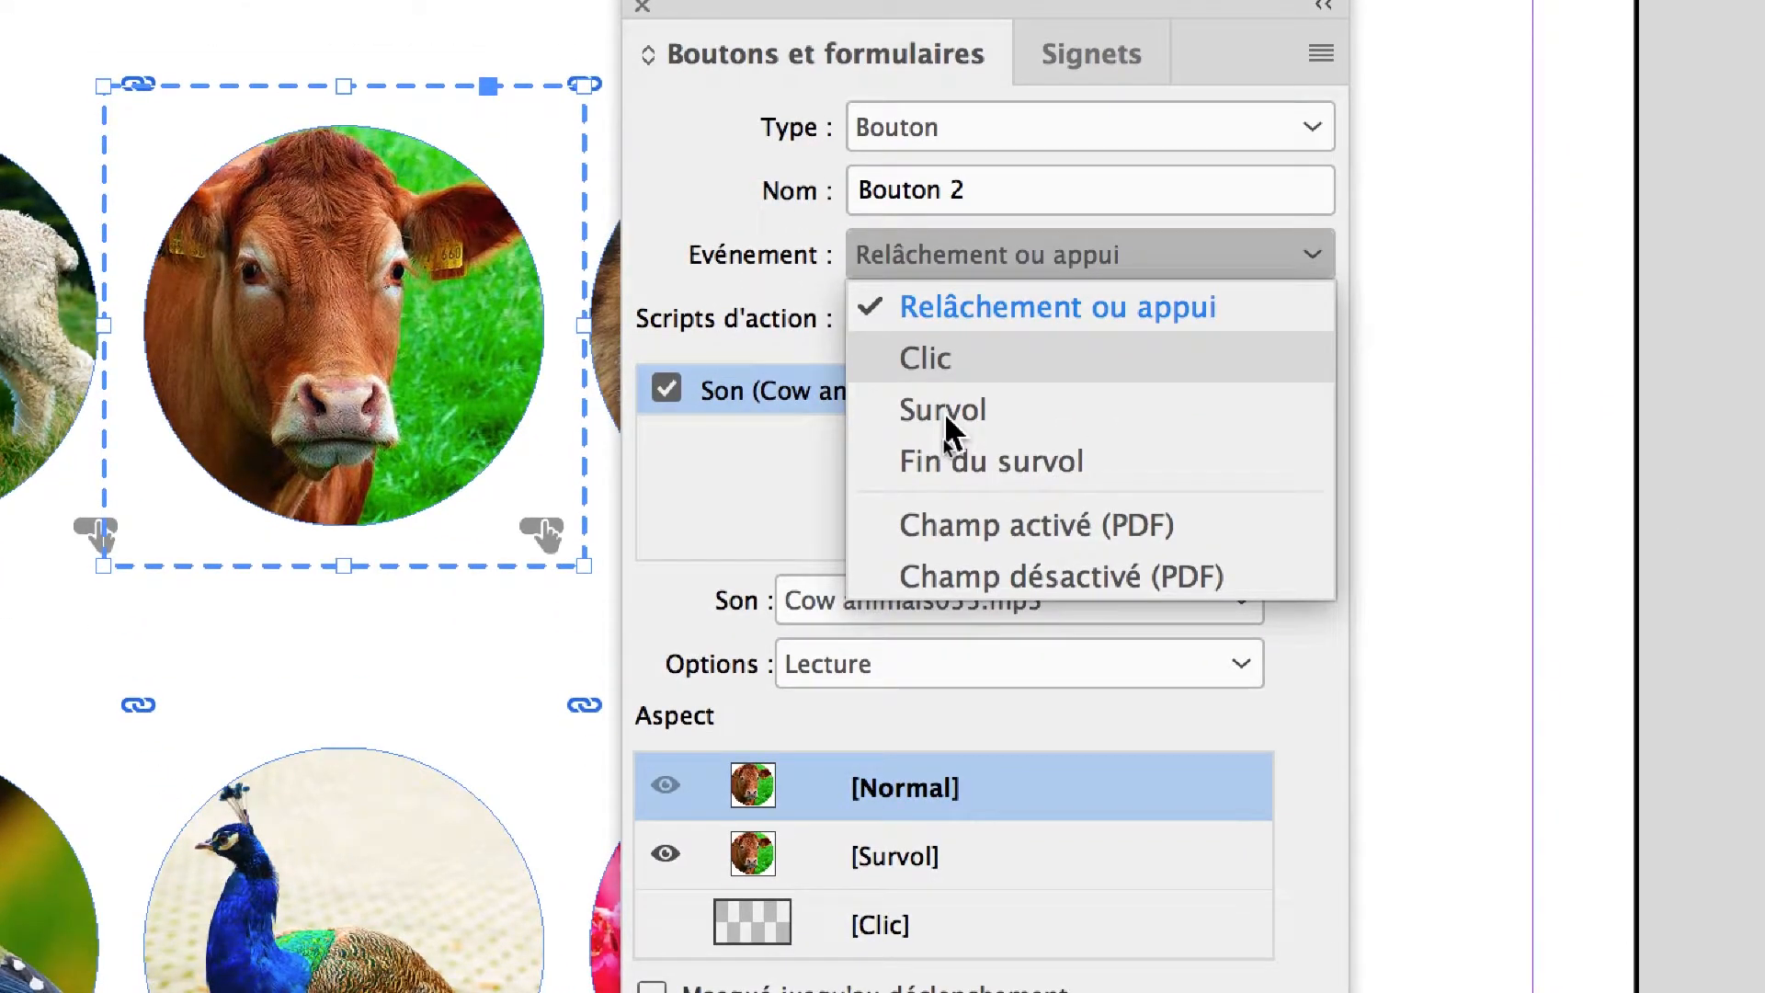
{"action": "left_click", "coordinate": [956, 461]}
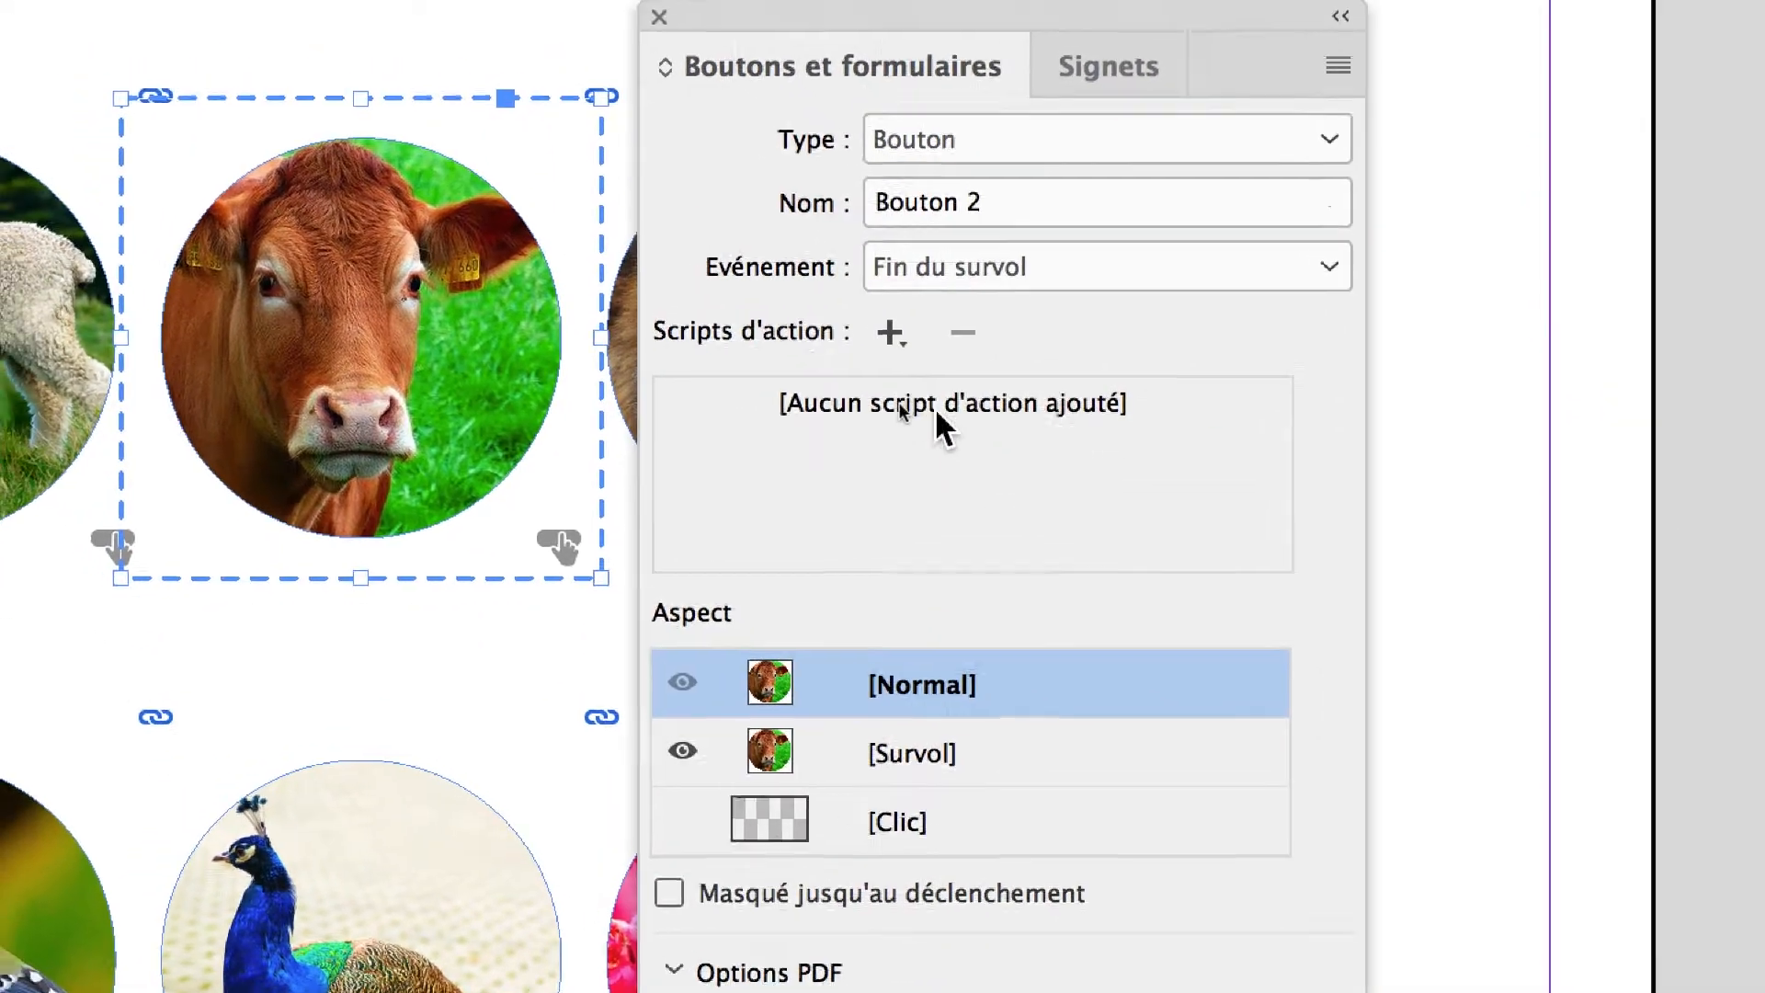
- Add a Son action for Cow animals055.mp3 to the cow's Fin du survol event, with the option Arrêt
{"action": "left_click", "coordinate": [873, 320]}
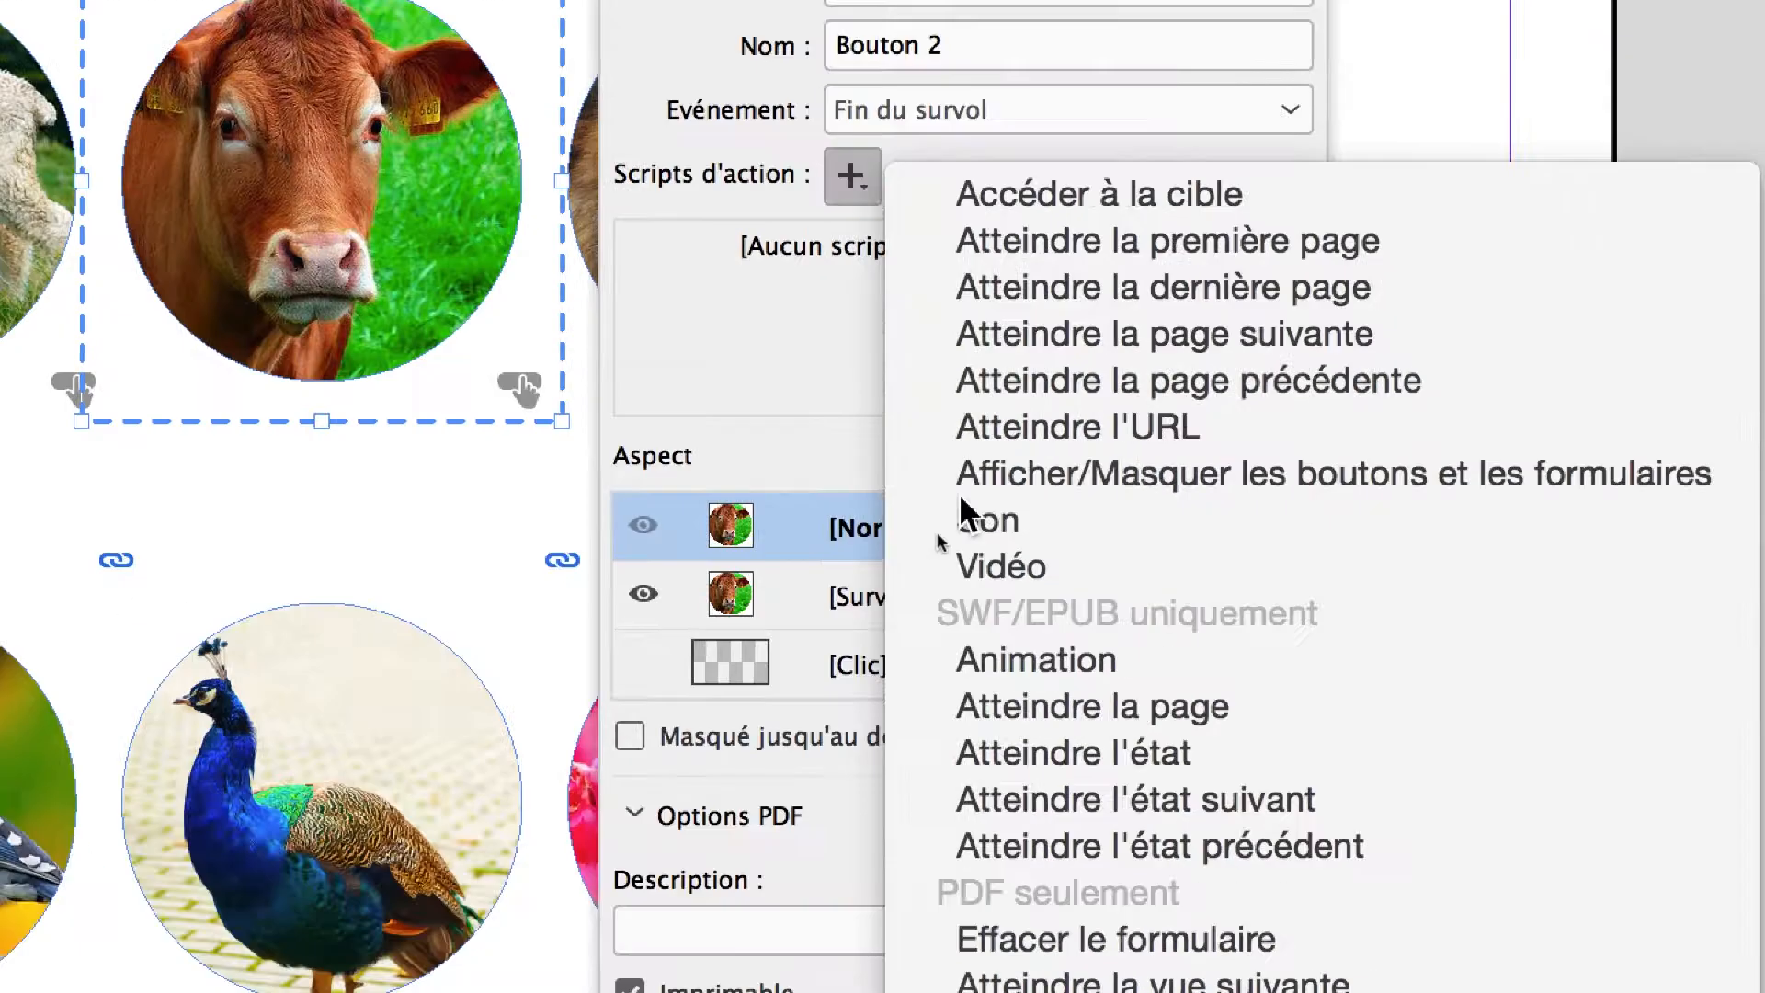
{"action": "left_click", "coordinate": [1048, 719]}
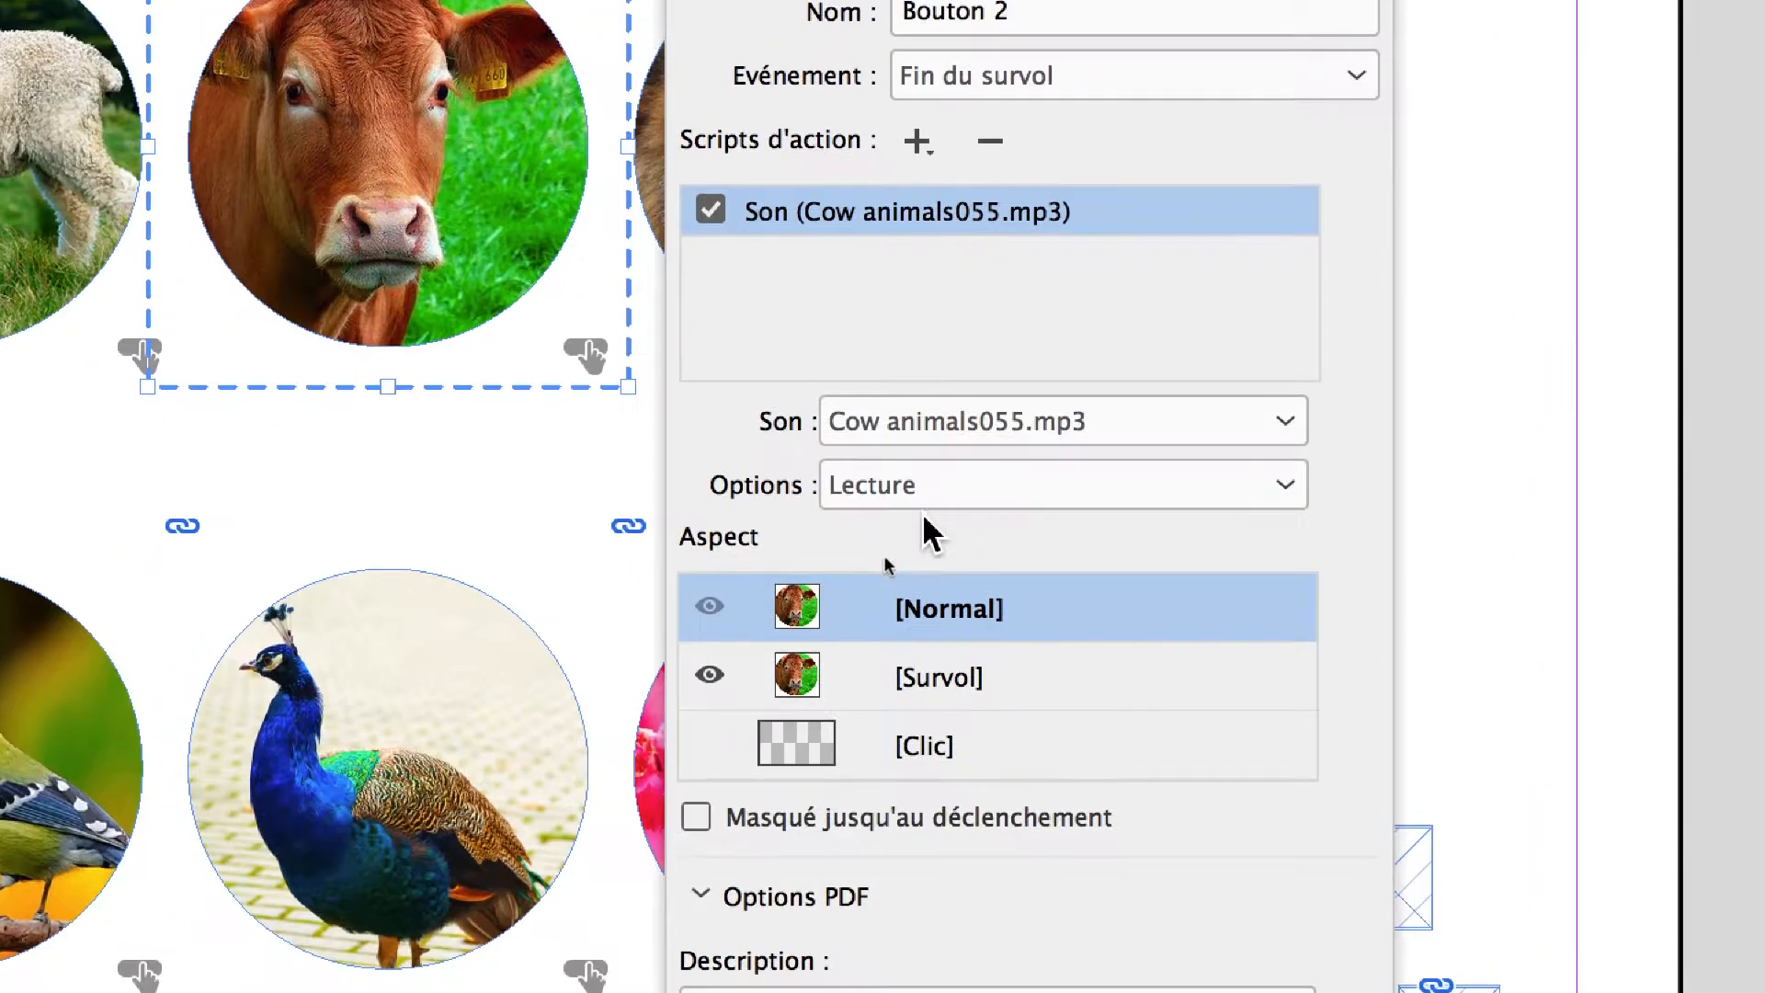
{"action": "left_click", "coordinate": [918, 561]}
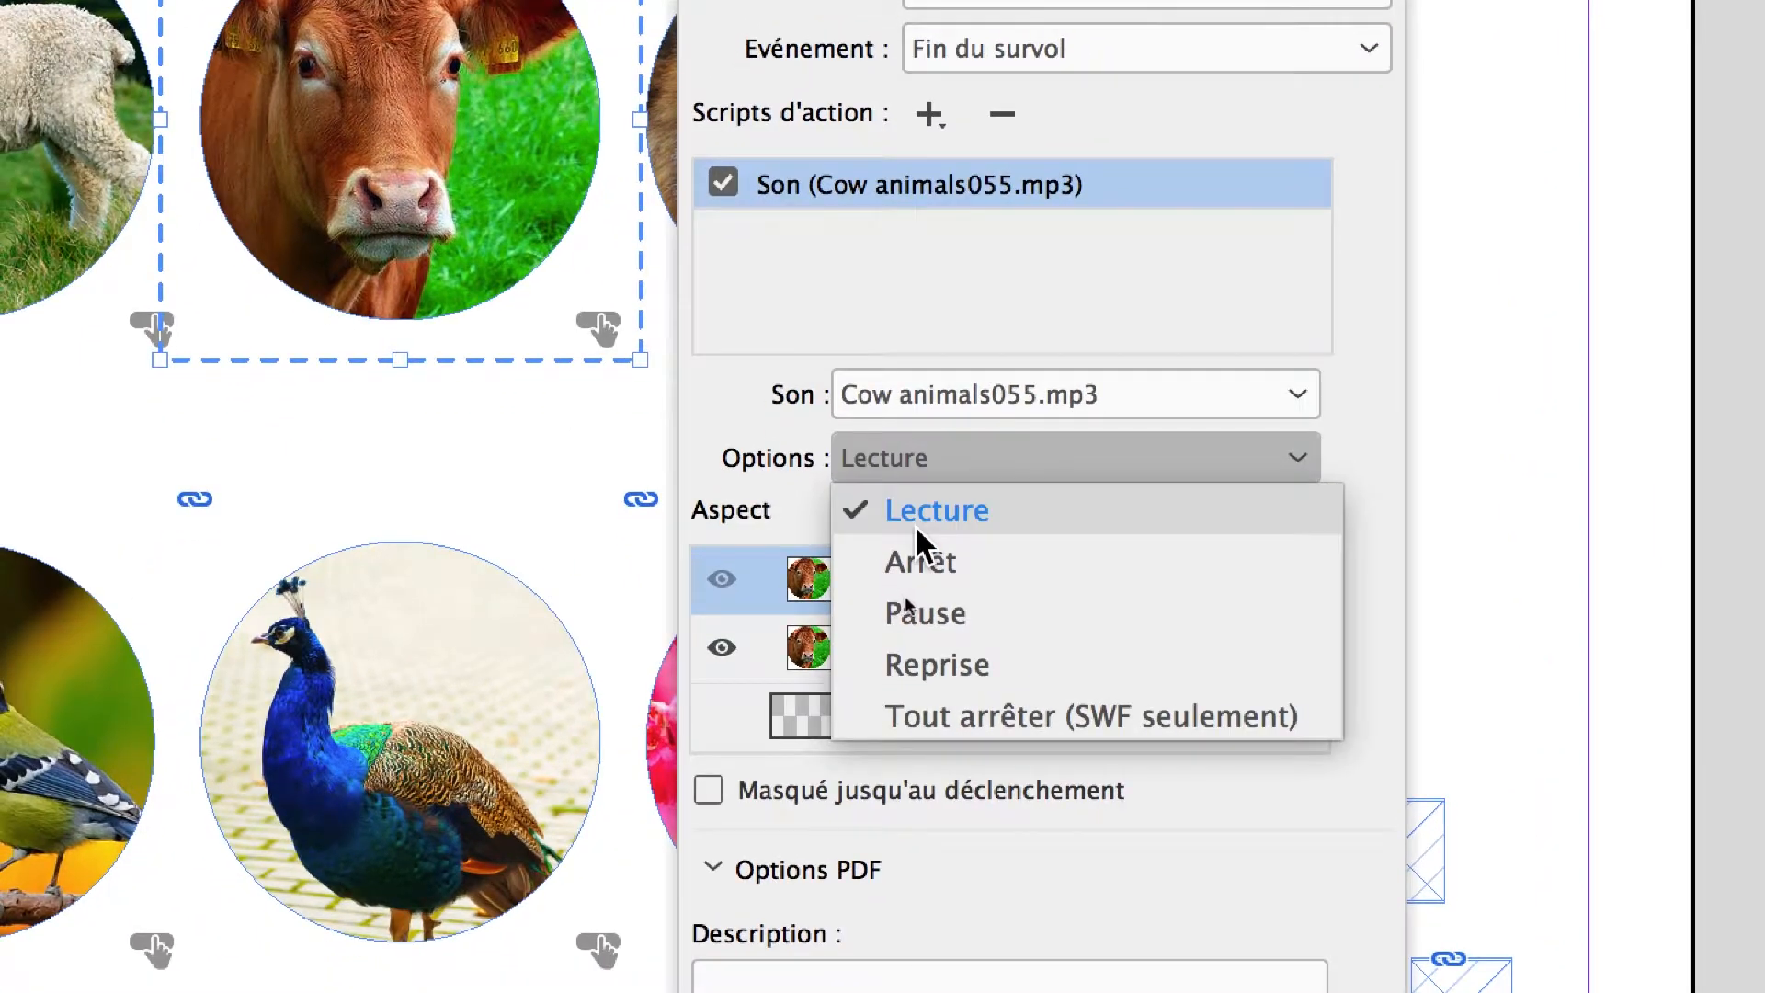
{"action": "left_click", "coordinate": [920, 562]}
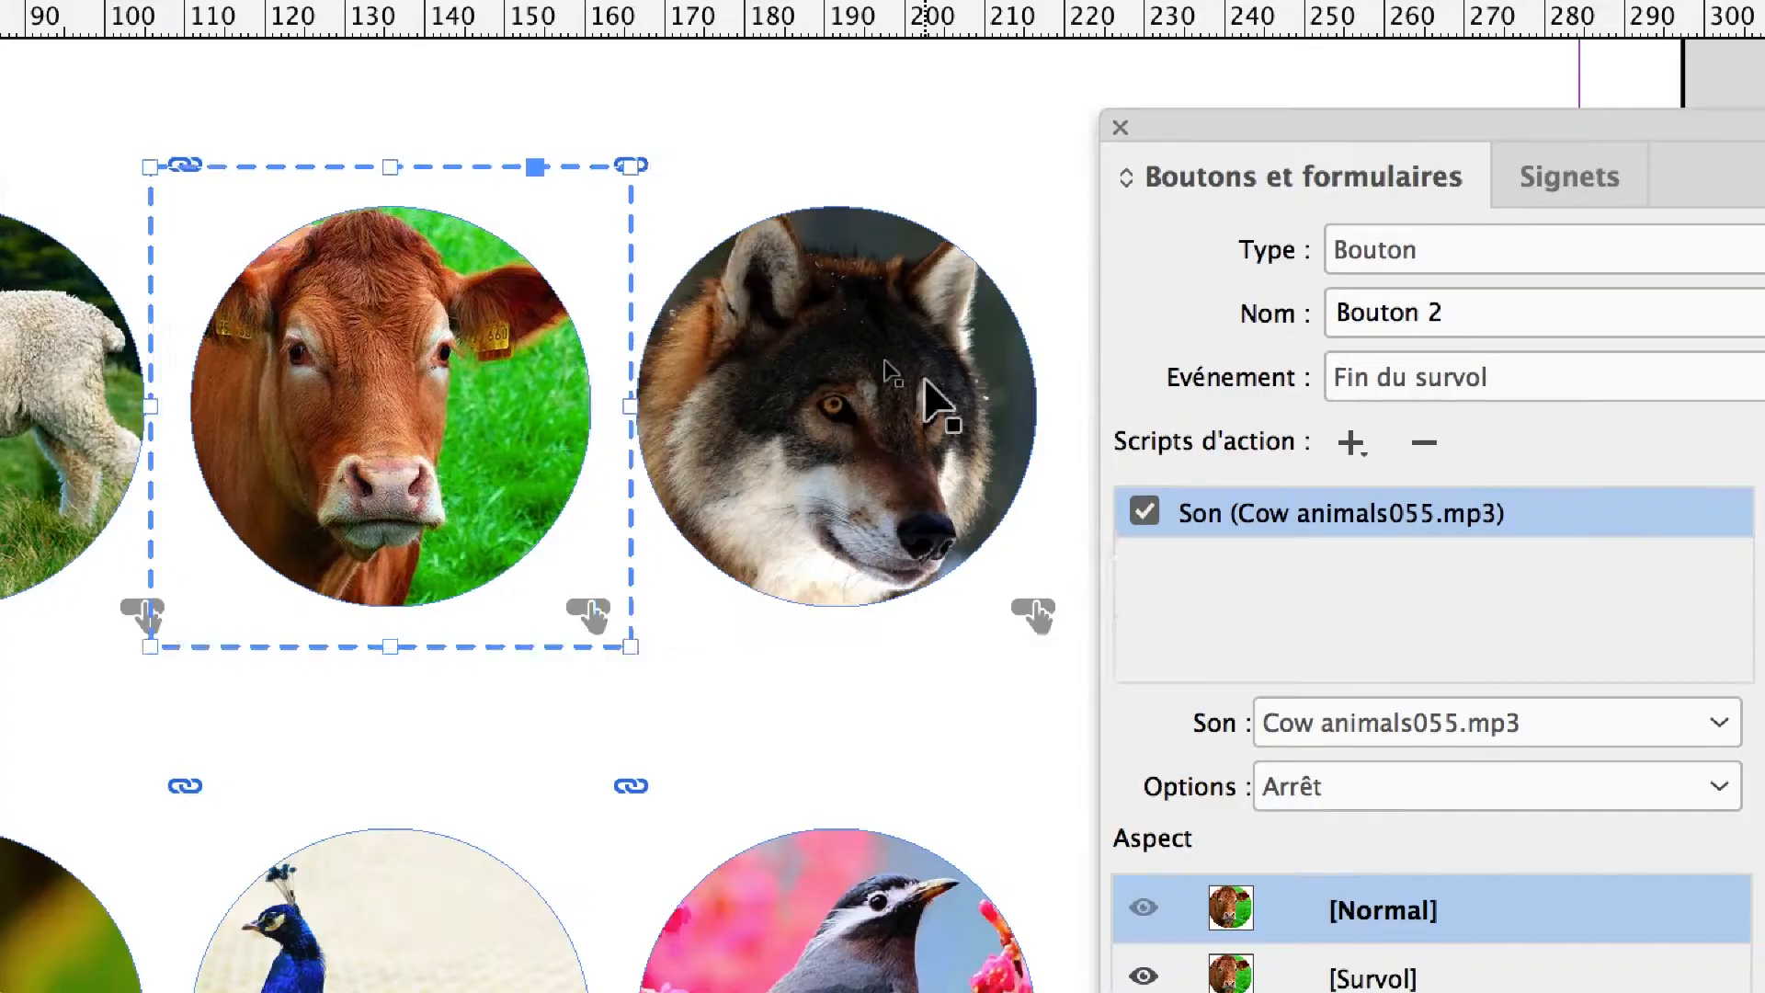
- Add a Son action for Chicken coop animals050.mp3 to the wolf button's Fin du survol event, with the option Arrêt
{"action": "left_click", "coordinate": [923, 381]}
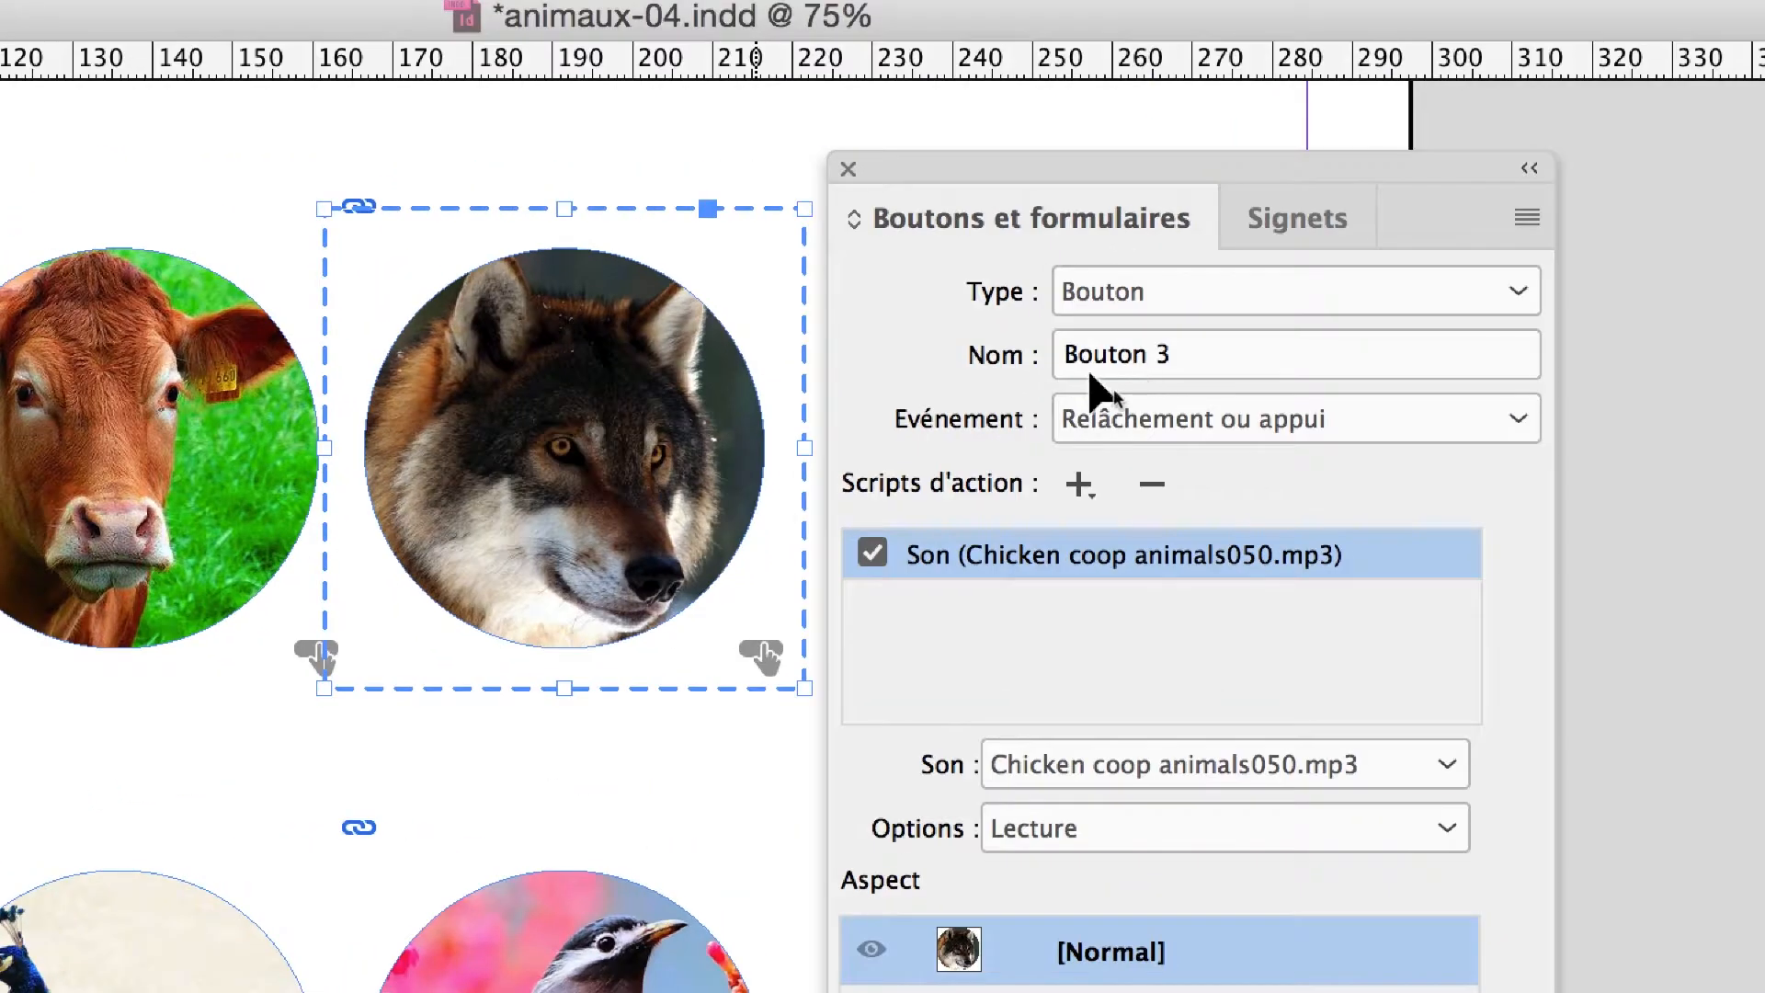
{"action": "left_click", "coordinate": [1139, 419]}
{"action": "left_click", "coordinate": [1159, 597]}
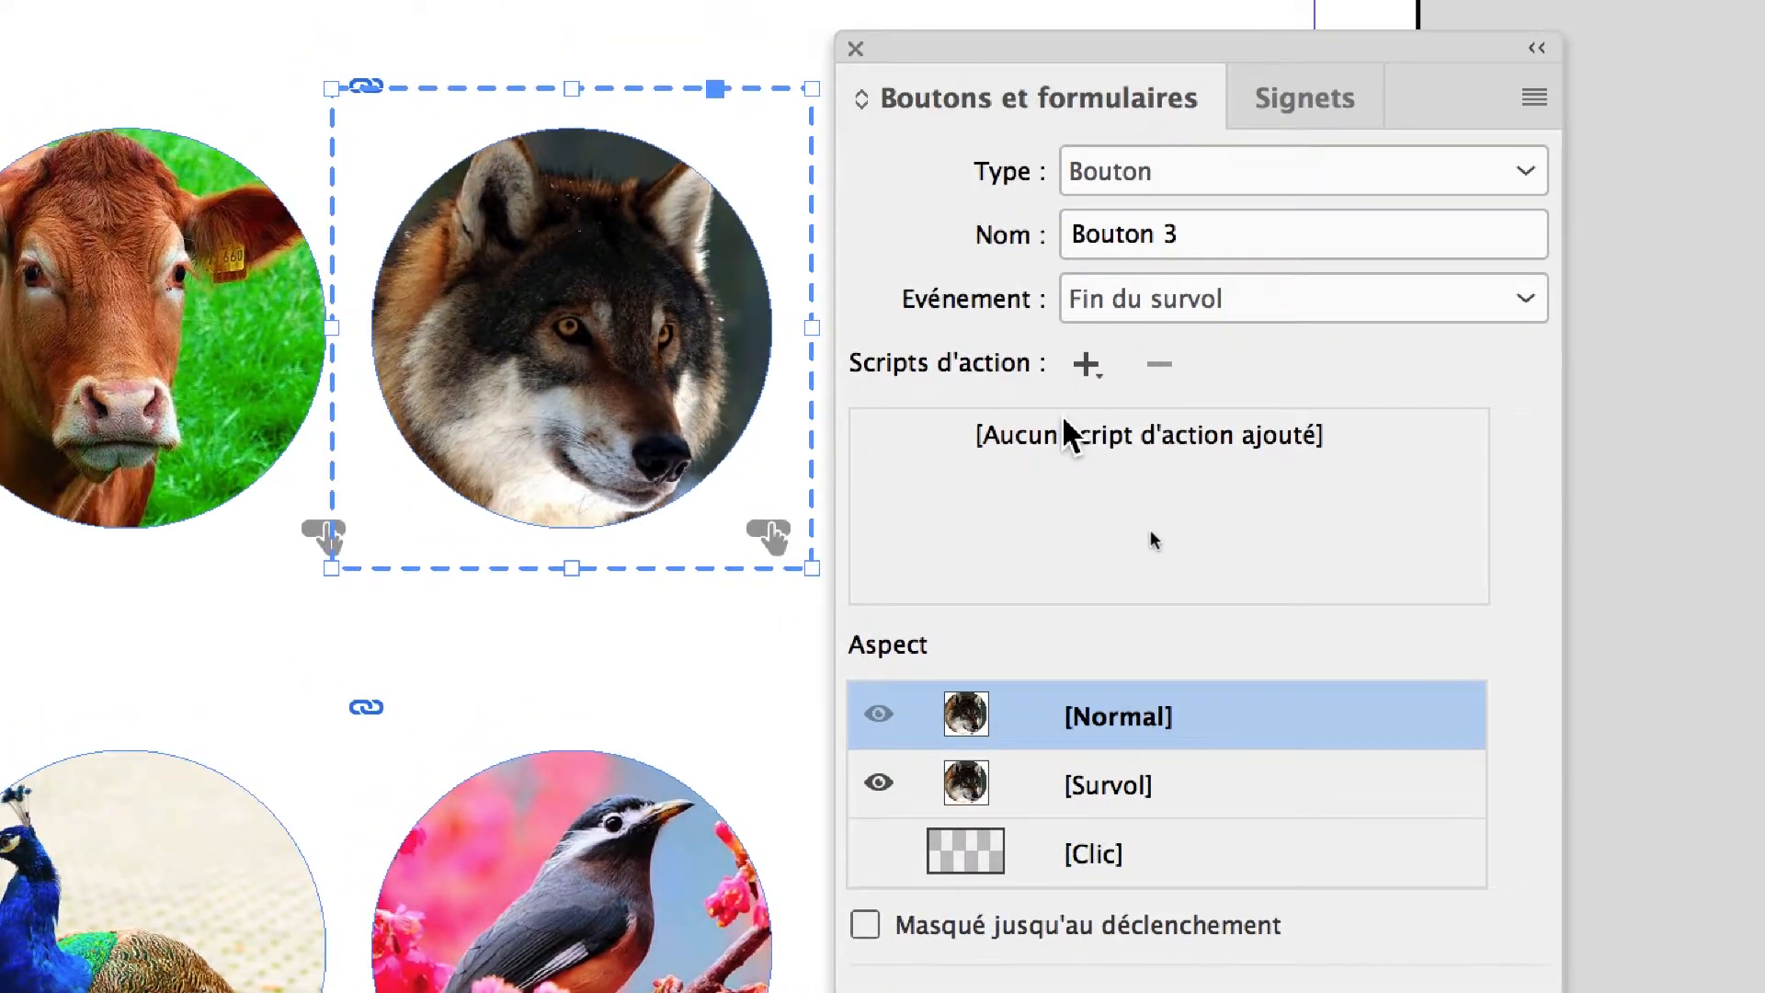
{"action": "left_click", "coordinate": [1091, 322]}
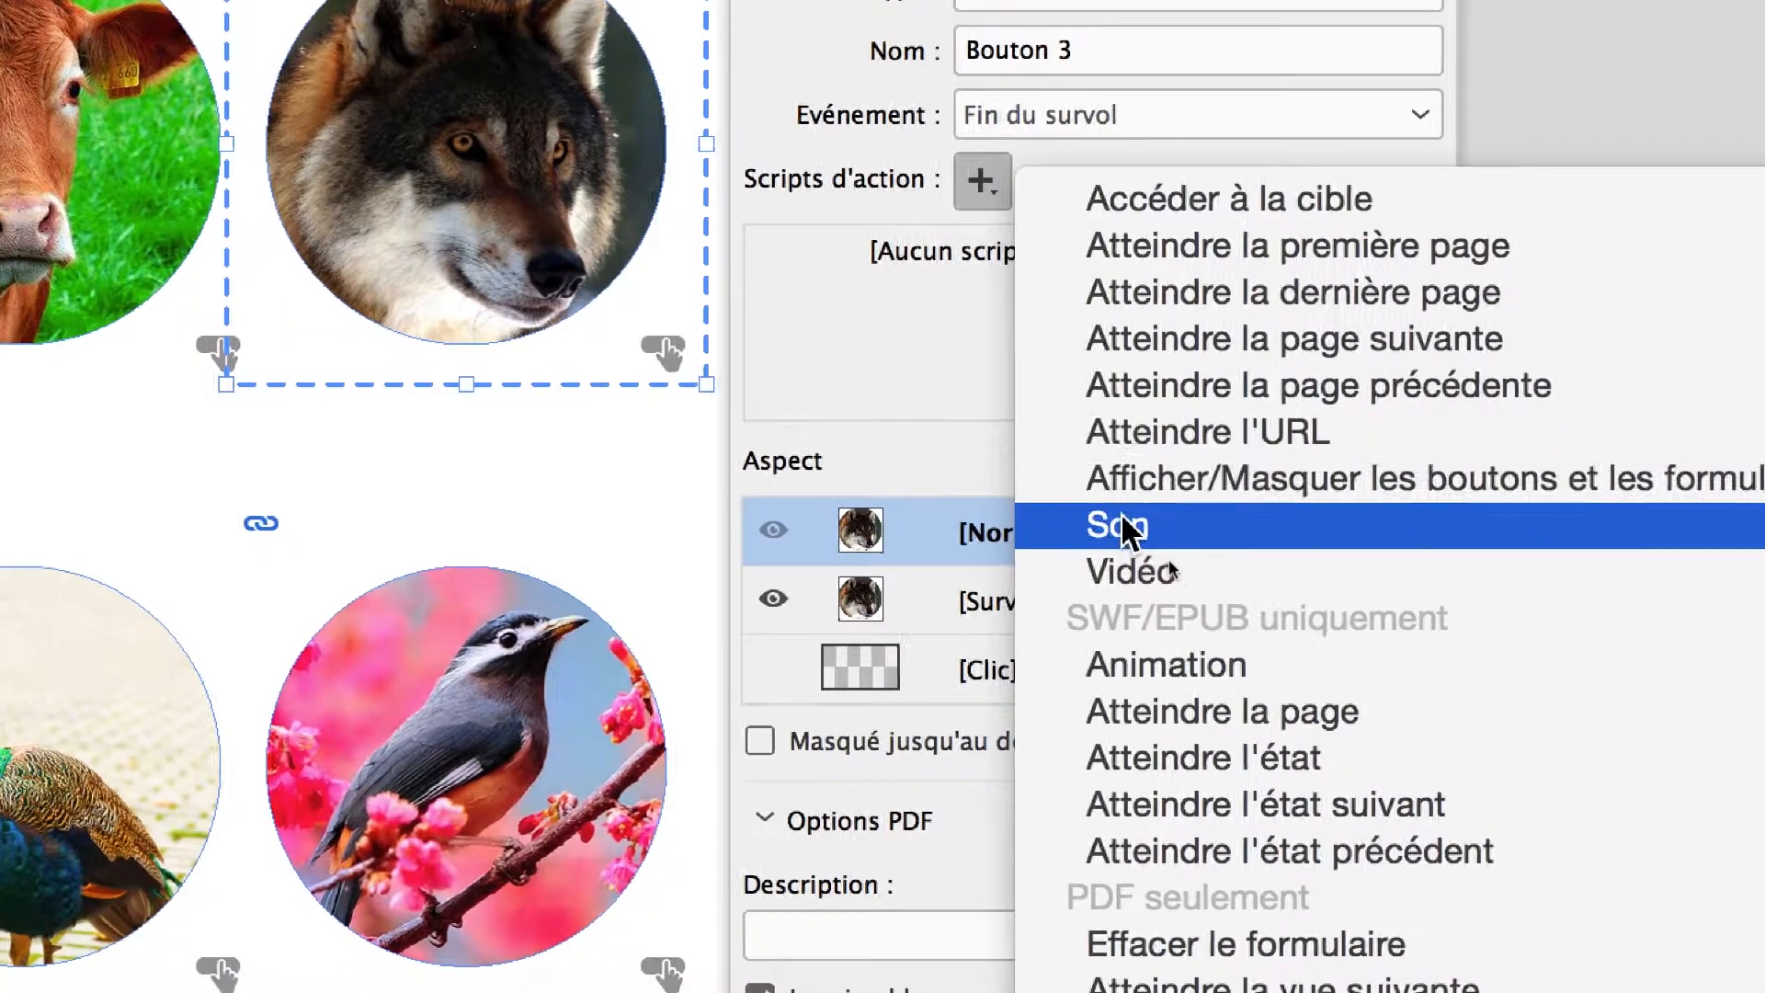
{"action": "left_click", "coordinate": [1235, 666]}
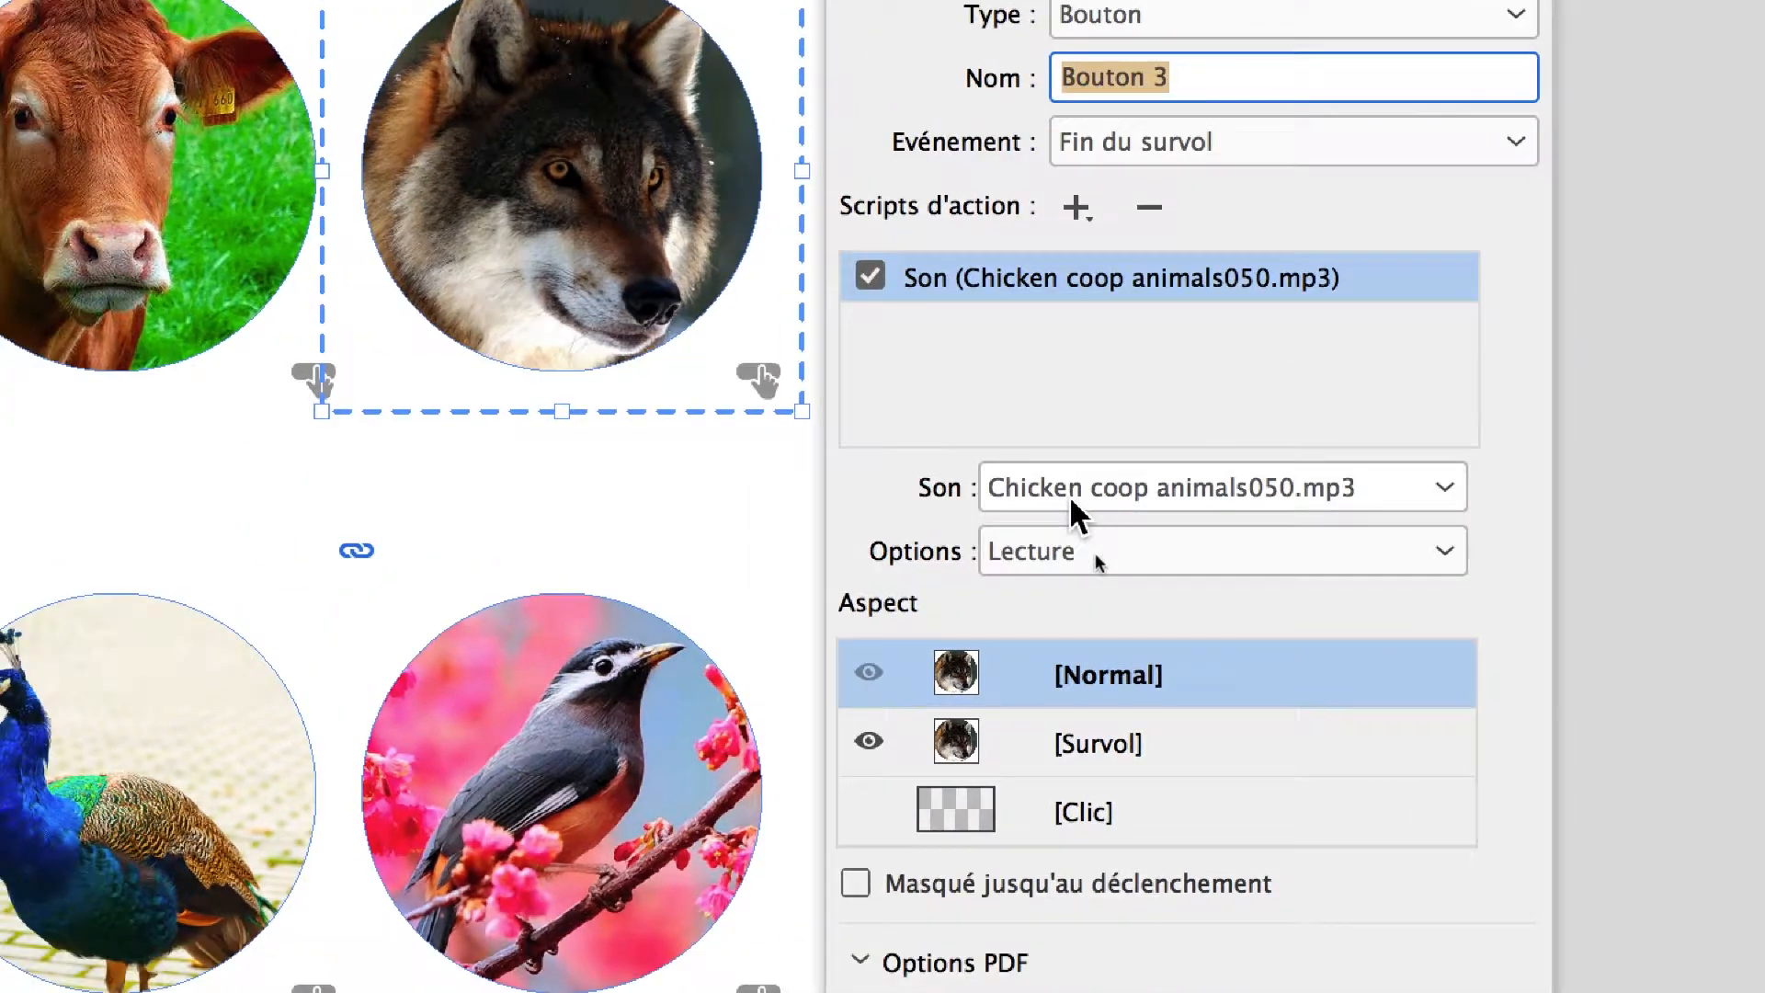
{"action": "left_click", "coordinate": [1011, 602]}
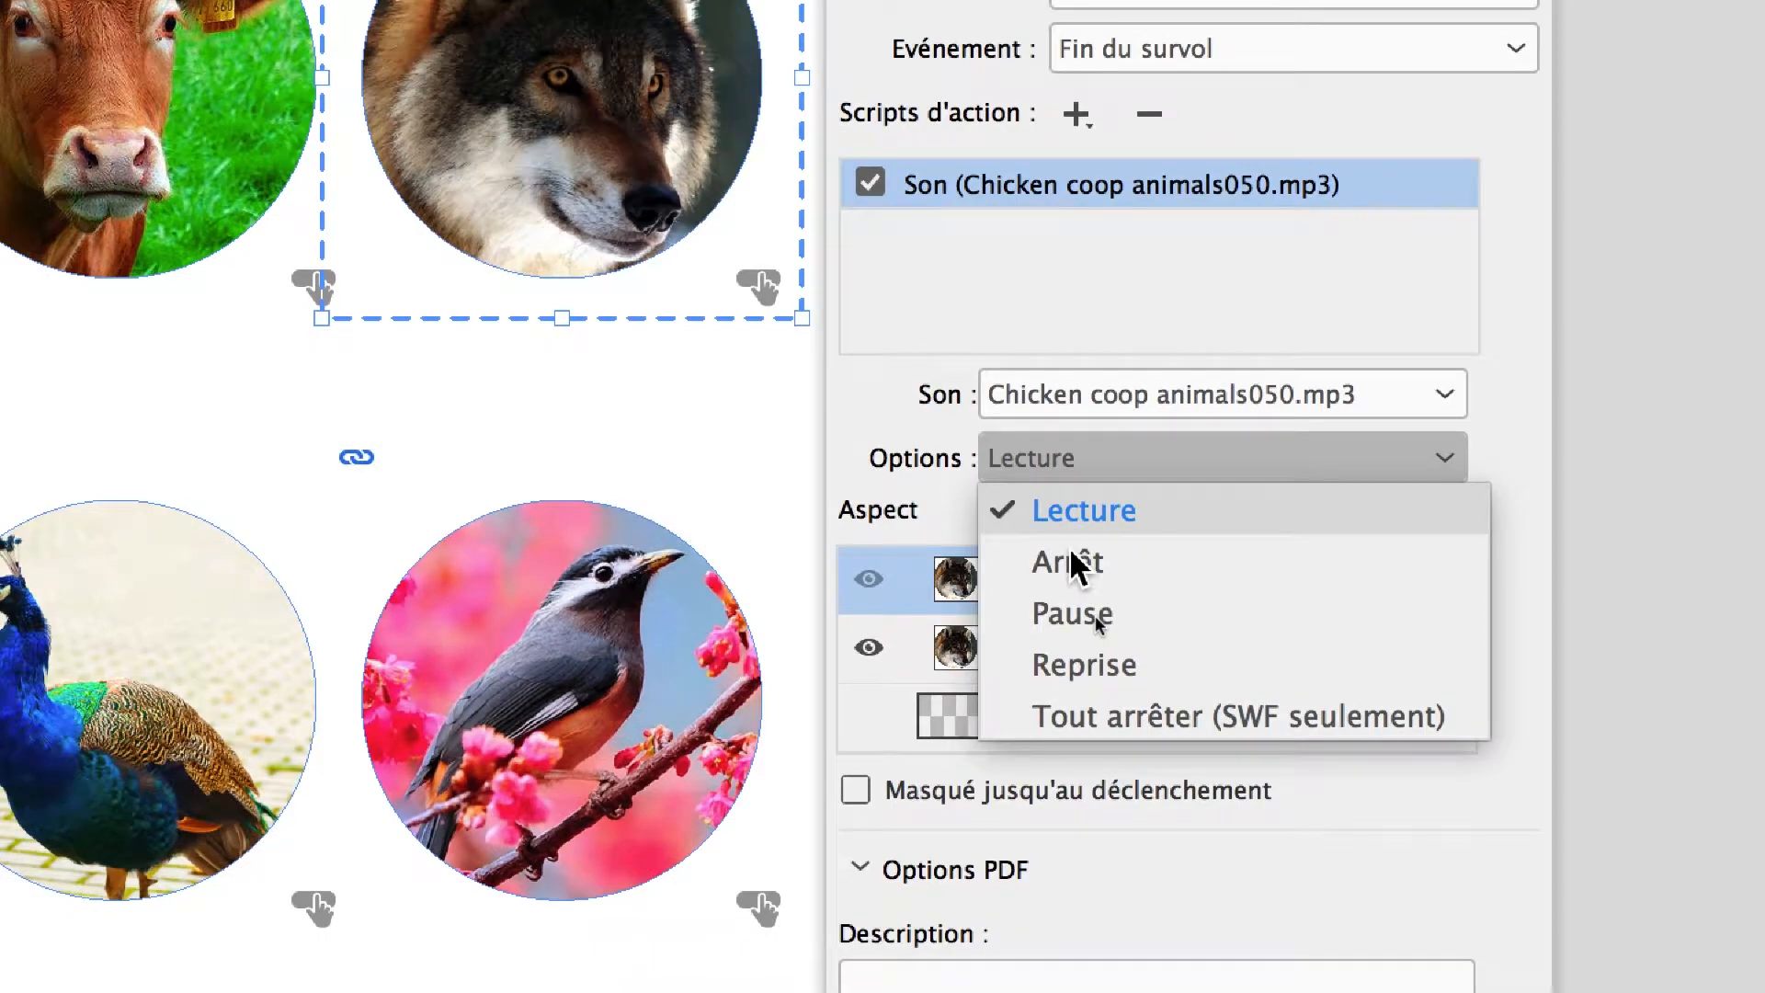
{"action": "left_click", "coordinate": [1069, 559]}
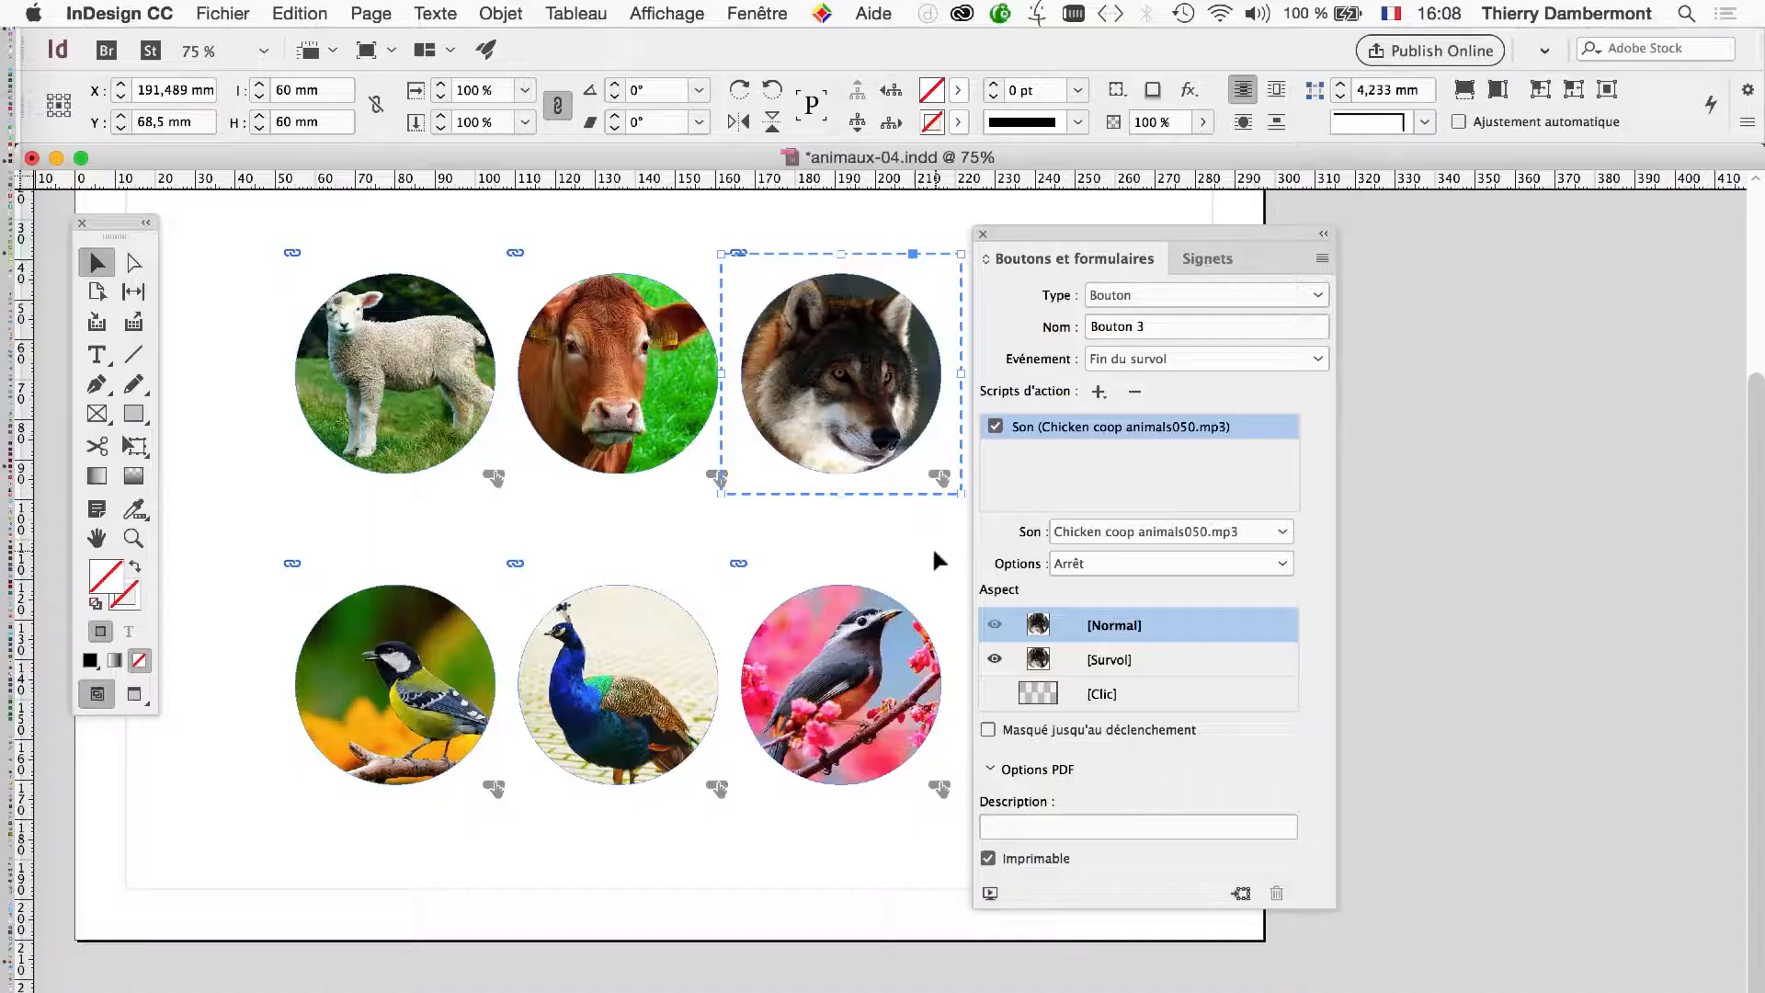
- Save a copy of the document as animaux-05.indd in the sounds-in-indesign folder
{"action": "left_click", "coordinate": [223, 13]}
{"action": "left_click", "coordinate": [309, 198]}
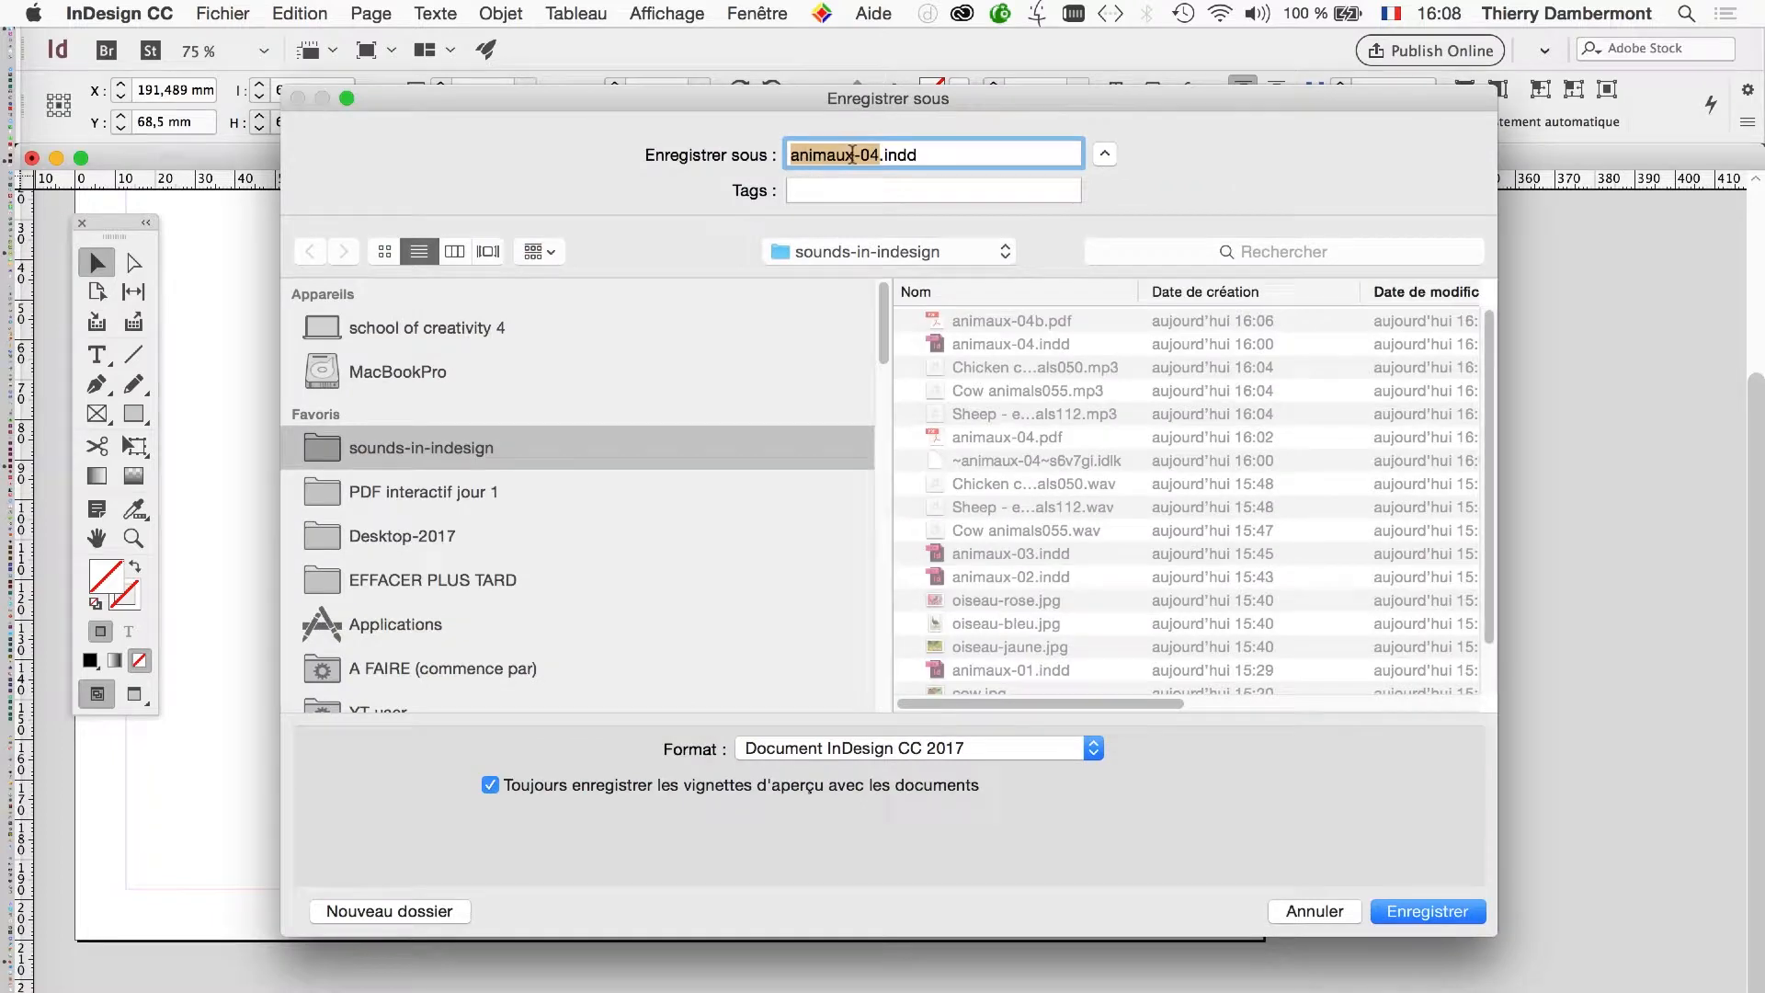
{"action": "left_click", "coordinate": [878, 153]}
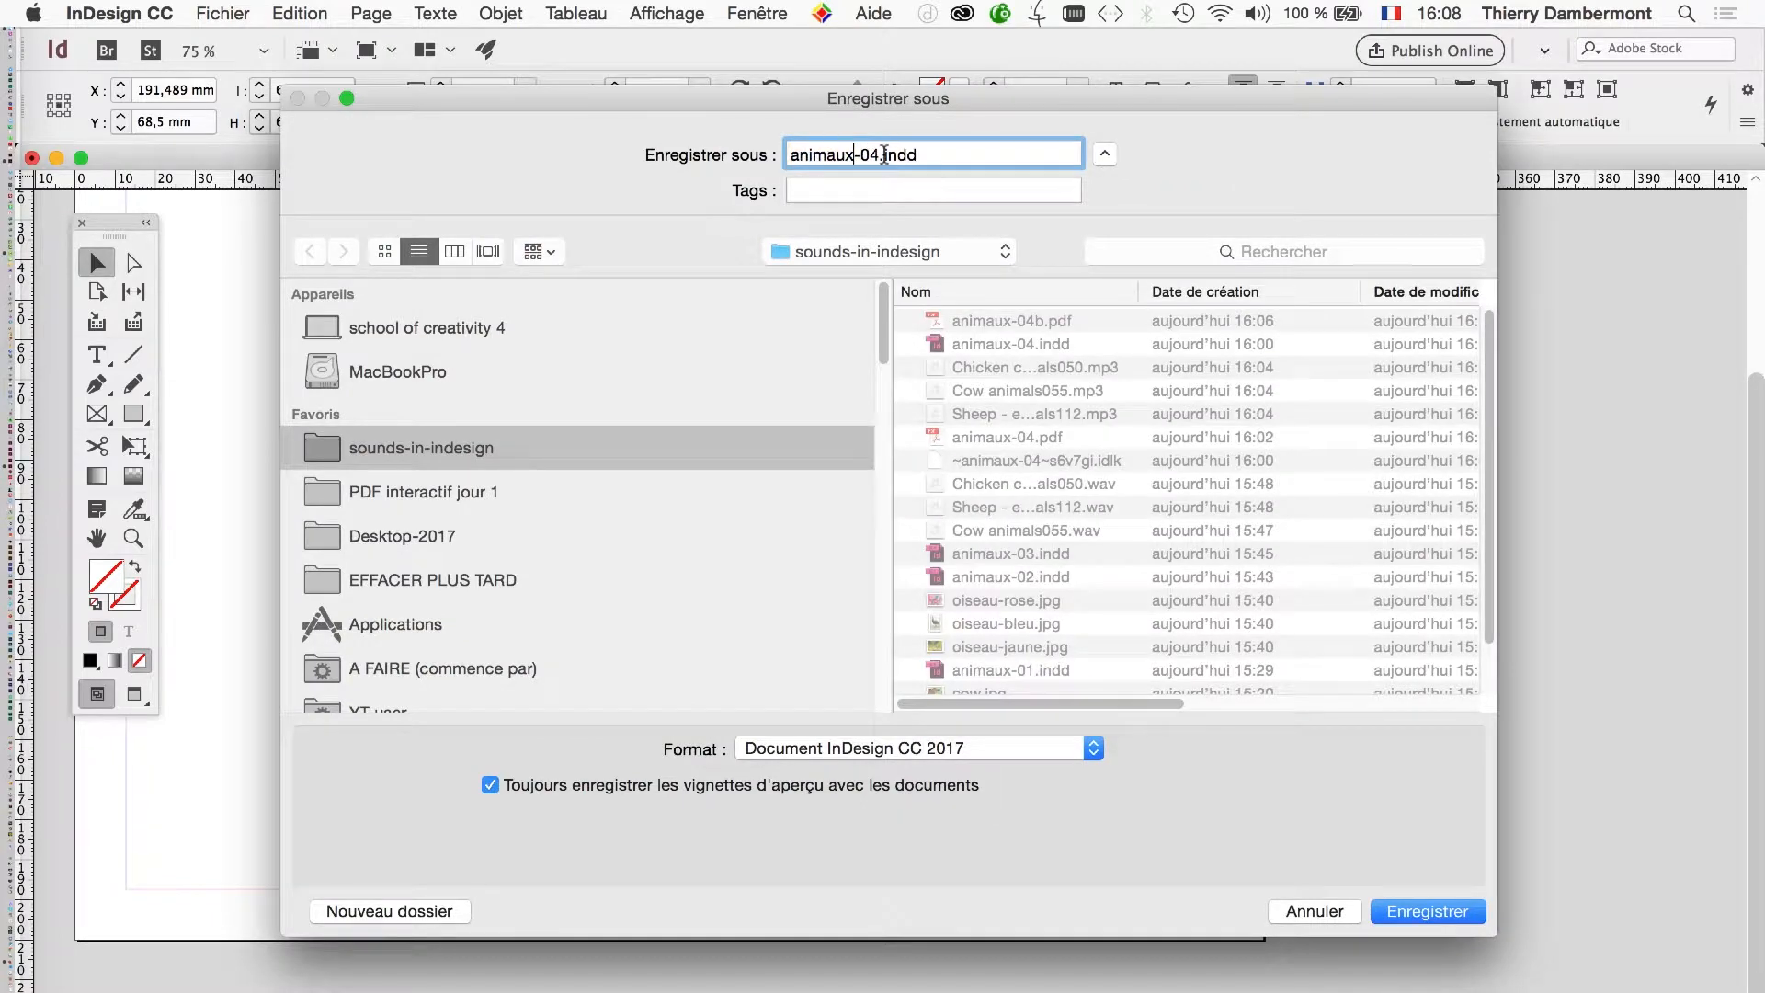
{"action": "type", "text": "5"}
{"action": "key", "text": "Return"}
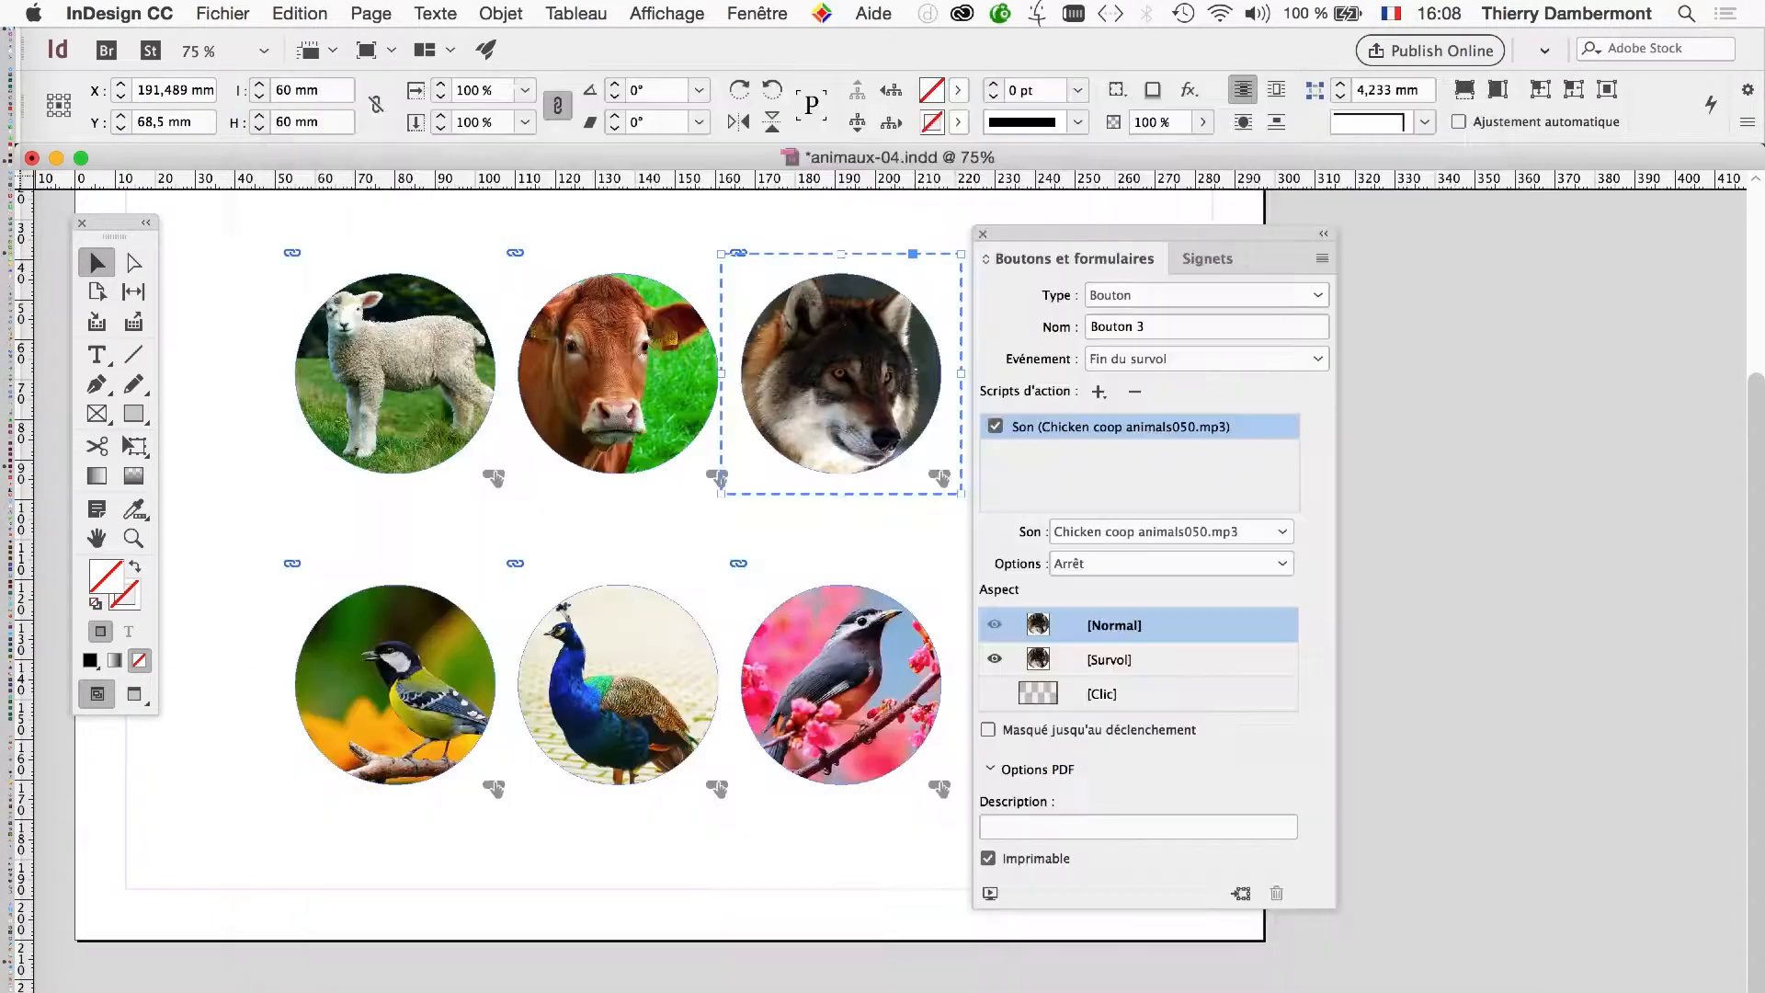
- Export the document as an interactive PDF named animaux-05.pdf in the sounds-in-indesign folder
{"action": "left_click", "coordinate": [222, 13]}
{"action": "left_click", "coordinate": [359, 435]}
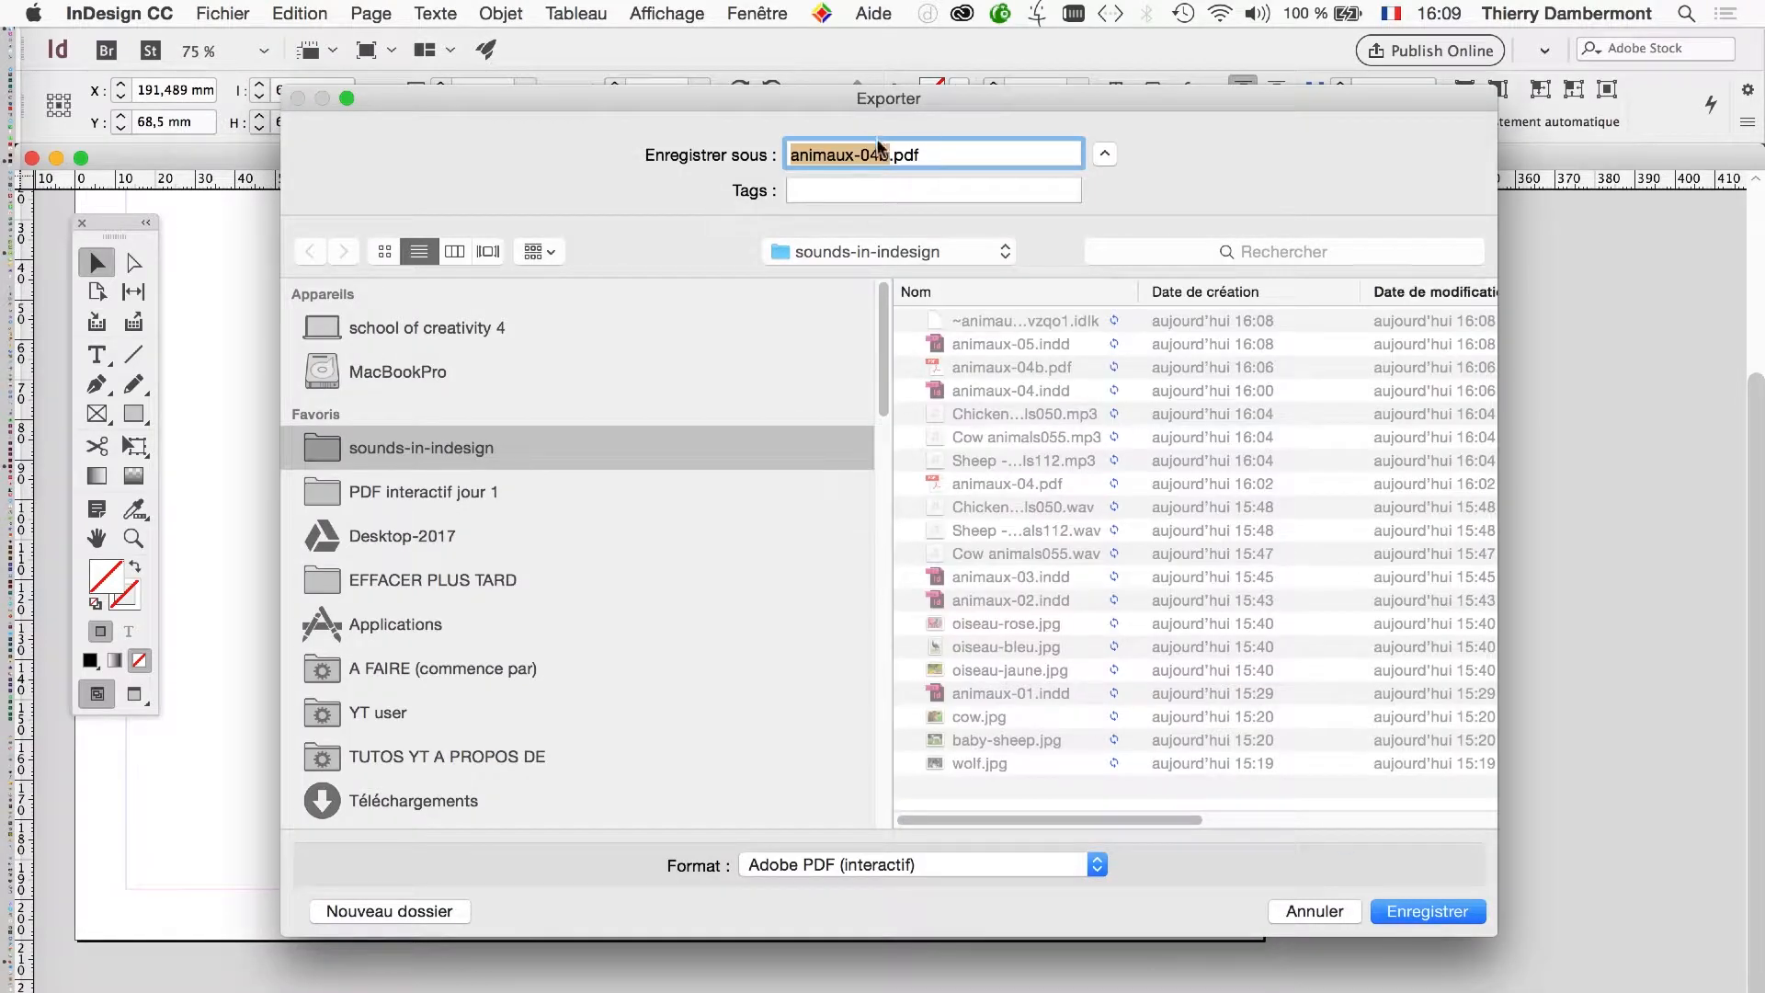
{"action": "left_click_drag", "start_coordinate": [890, 154], "coordinate": [874, 155]}
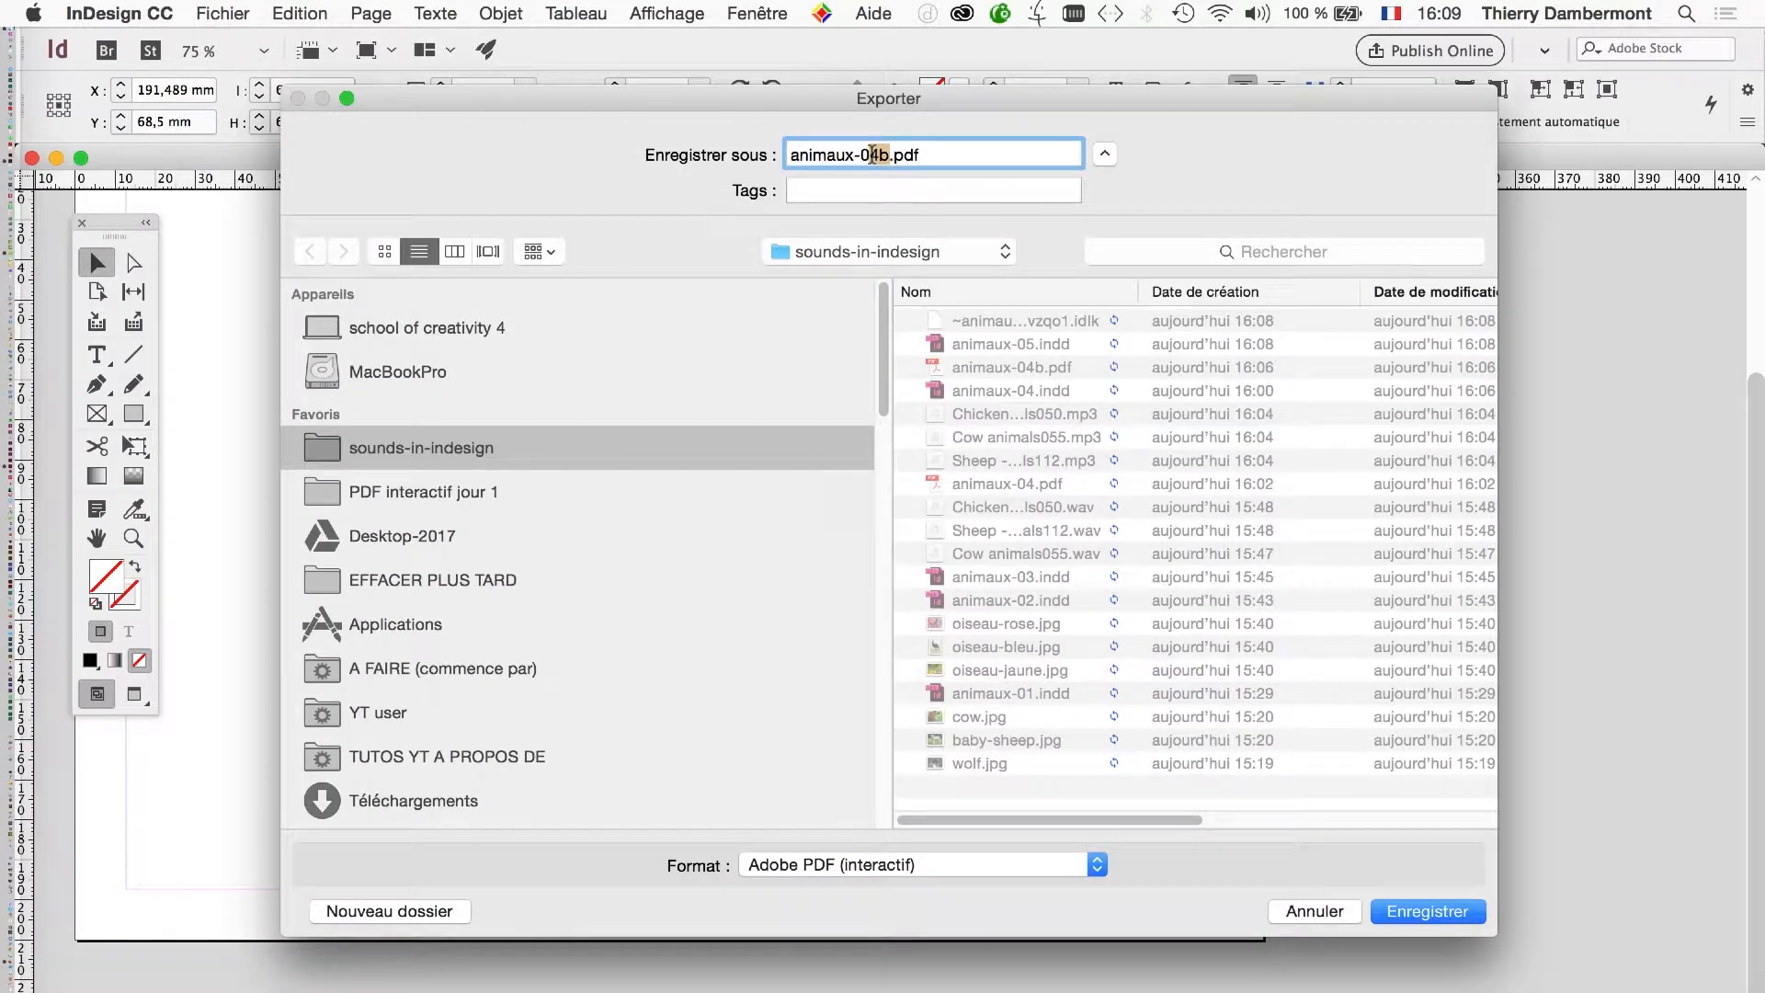
{"action": "type", "text": "5"}
{"action": "key", "text": "Return"}
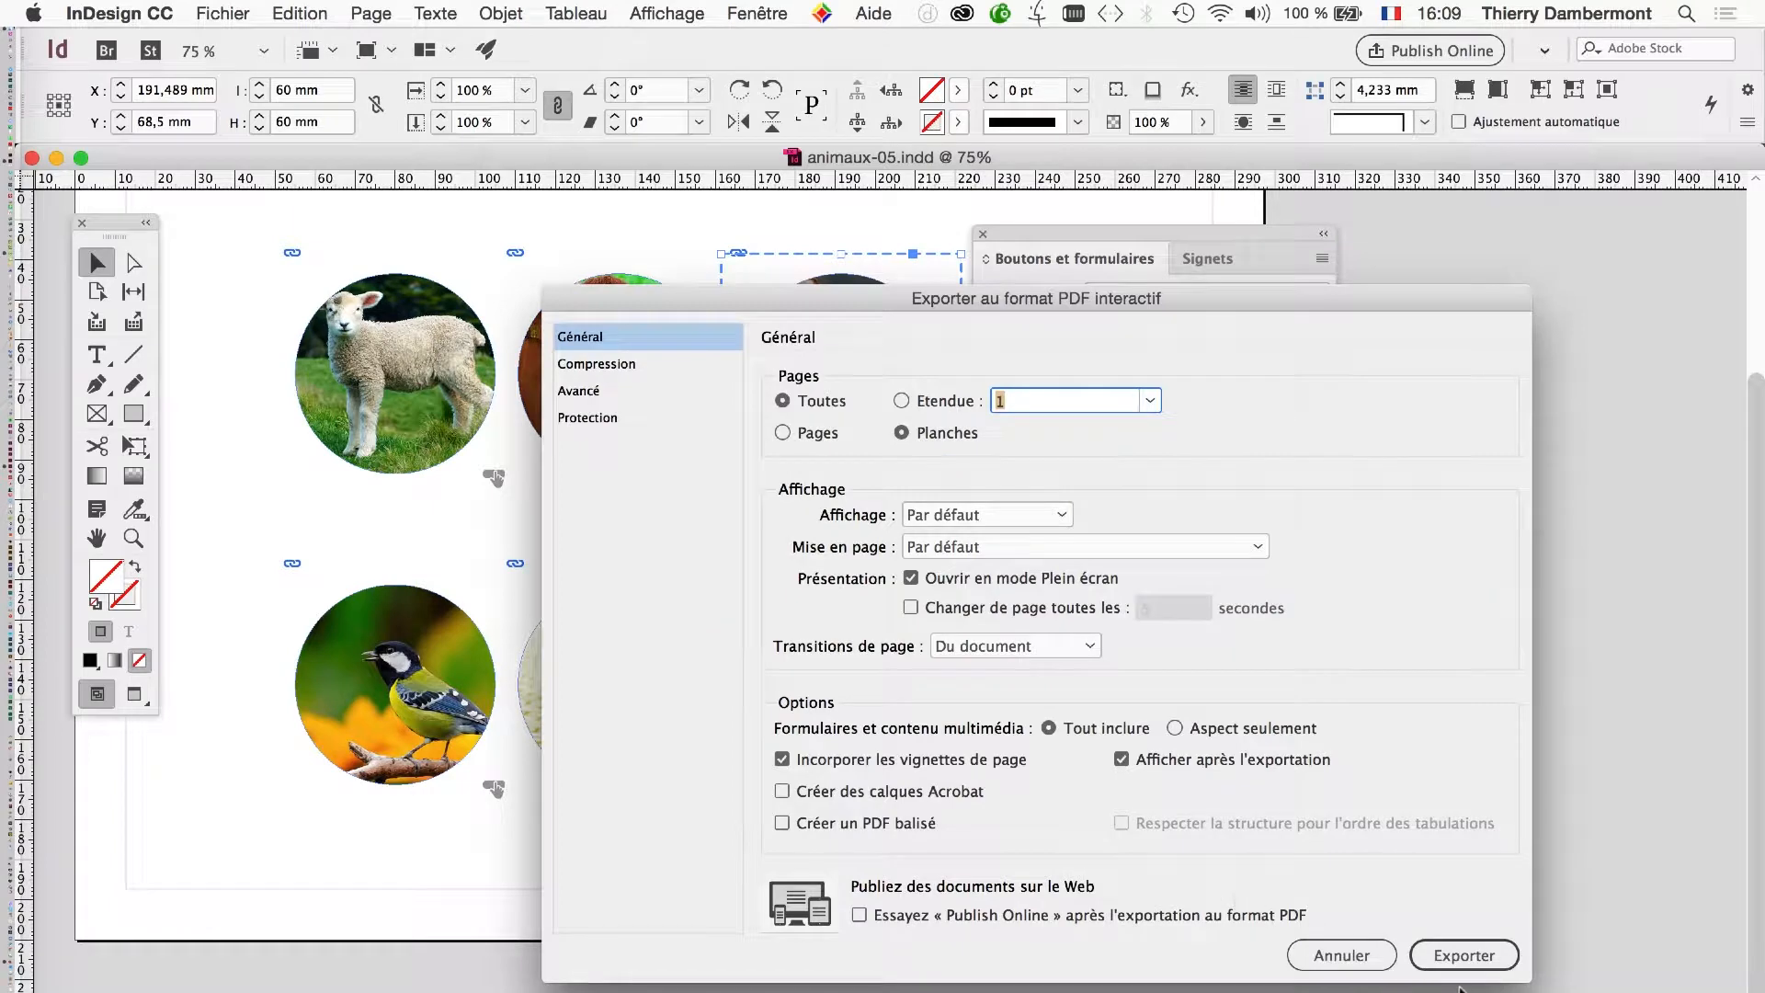
{"action": "left_click", "coordinate": [1465, 963]}
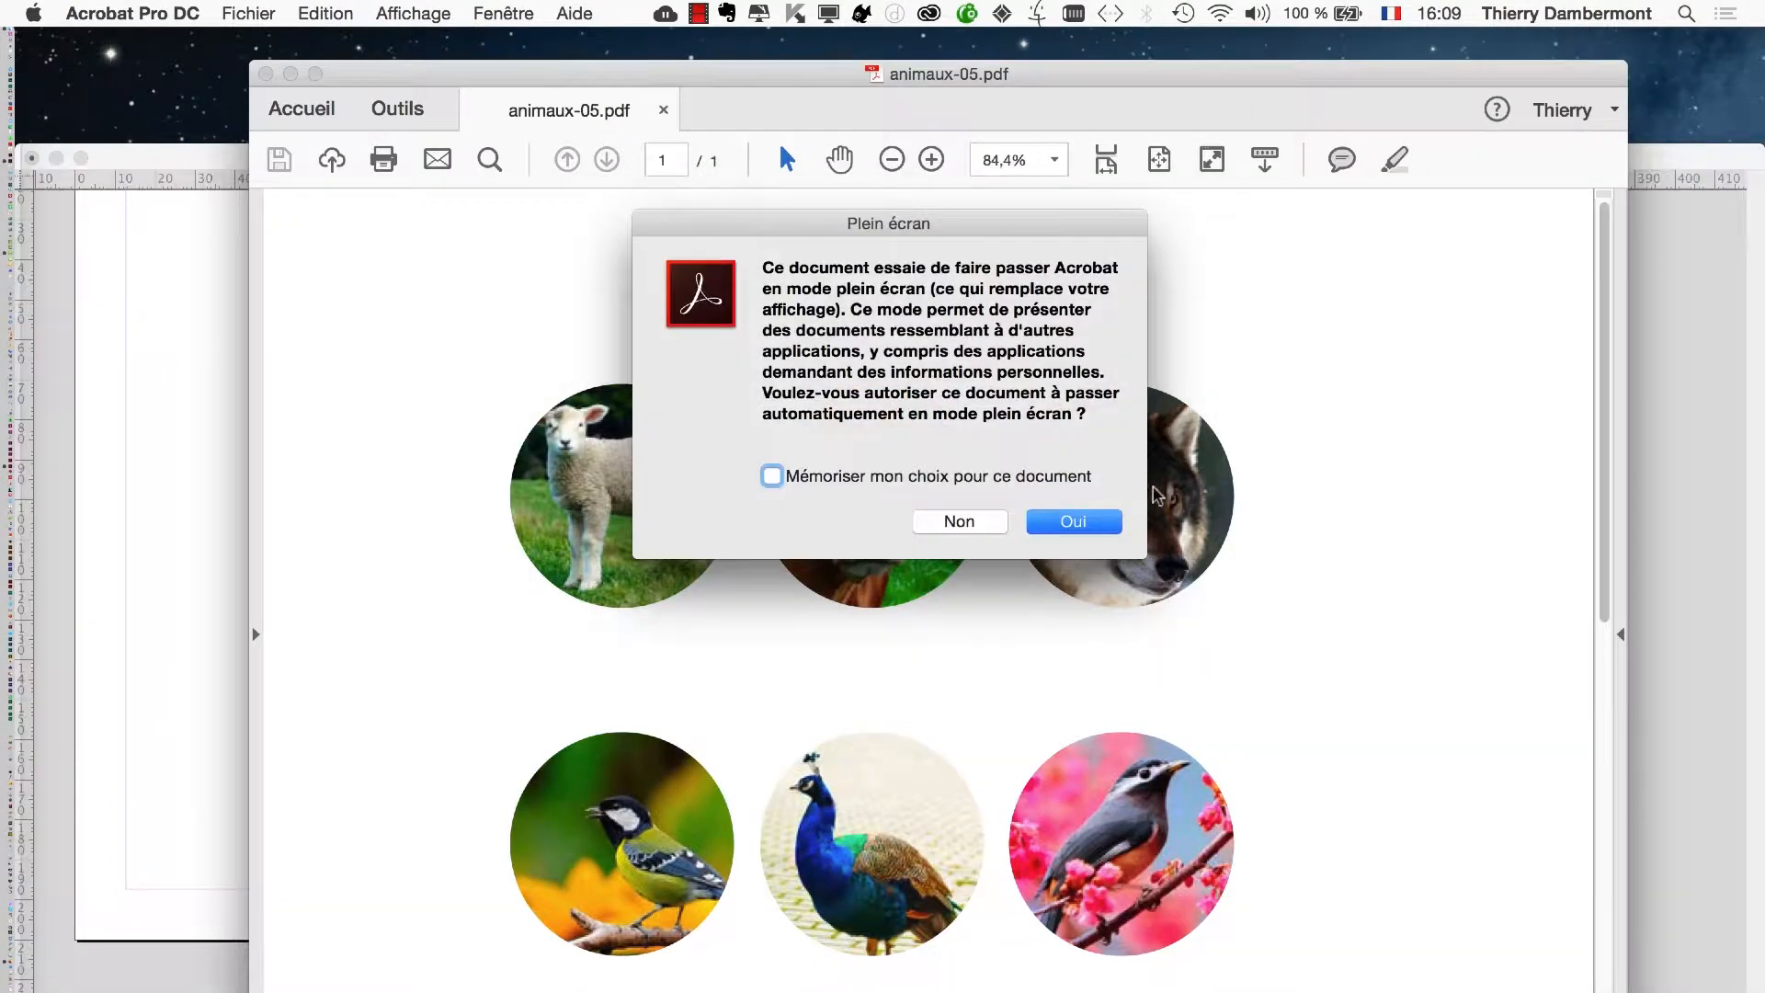
- Allow full-screen mode for the exported PDF and test the sheep, cow and wolf buttons' sounds, moving off each image to check the stop action
{"action": "left_click", "coordinate": [1107, 523]}
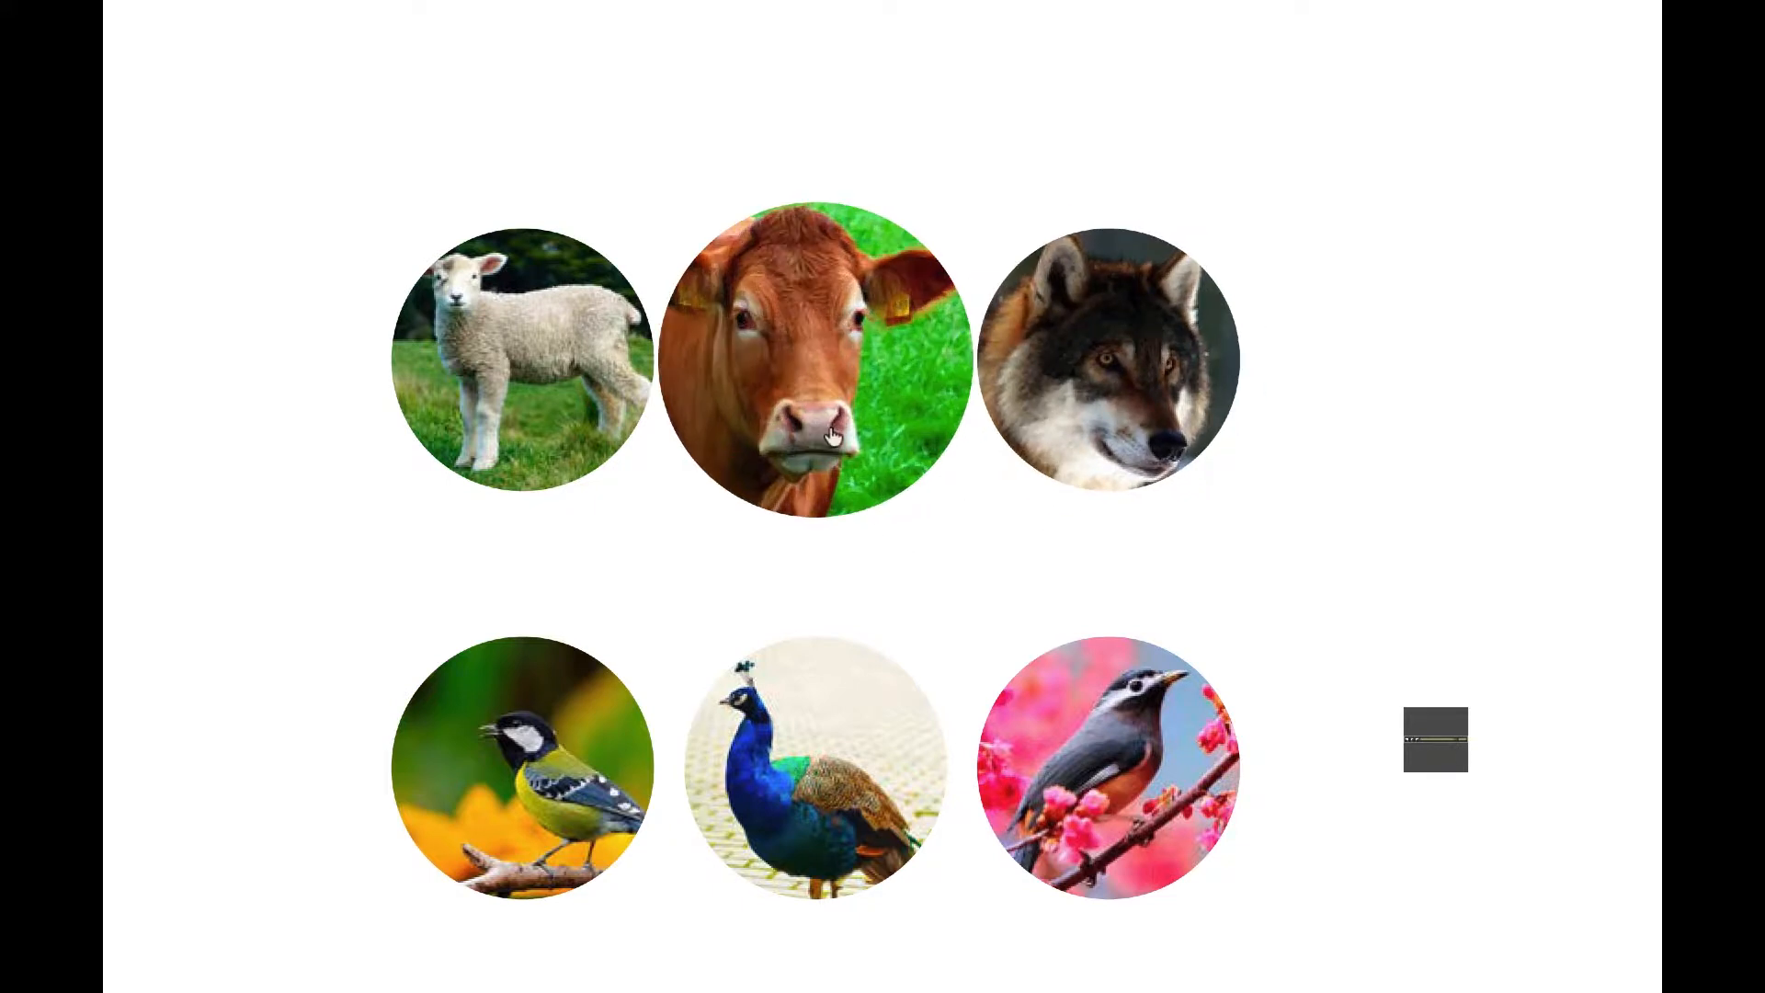
{"action": "left_click", "coordinate": [494, 379]}
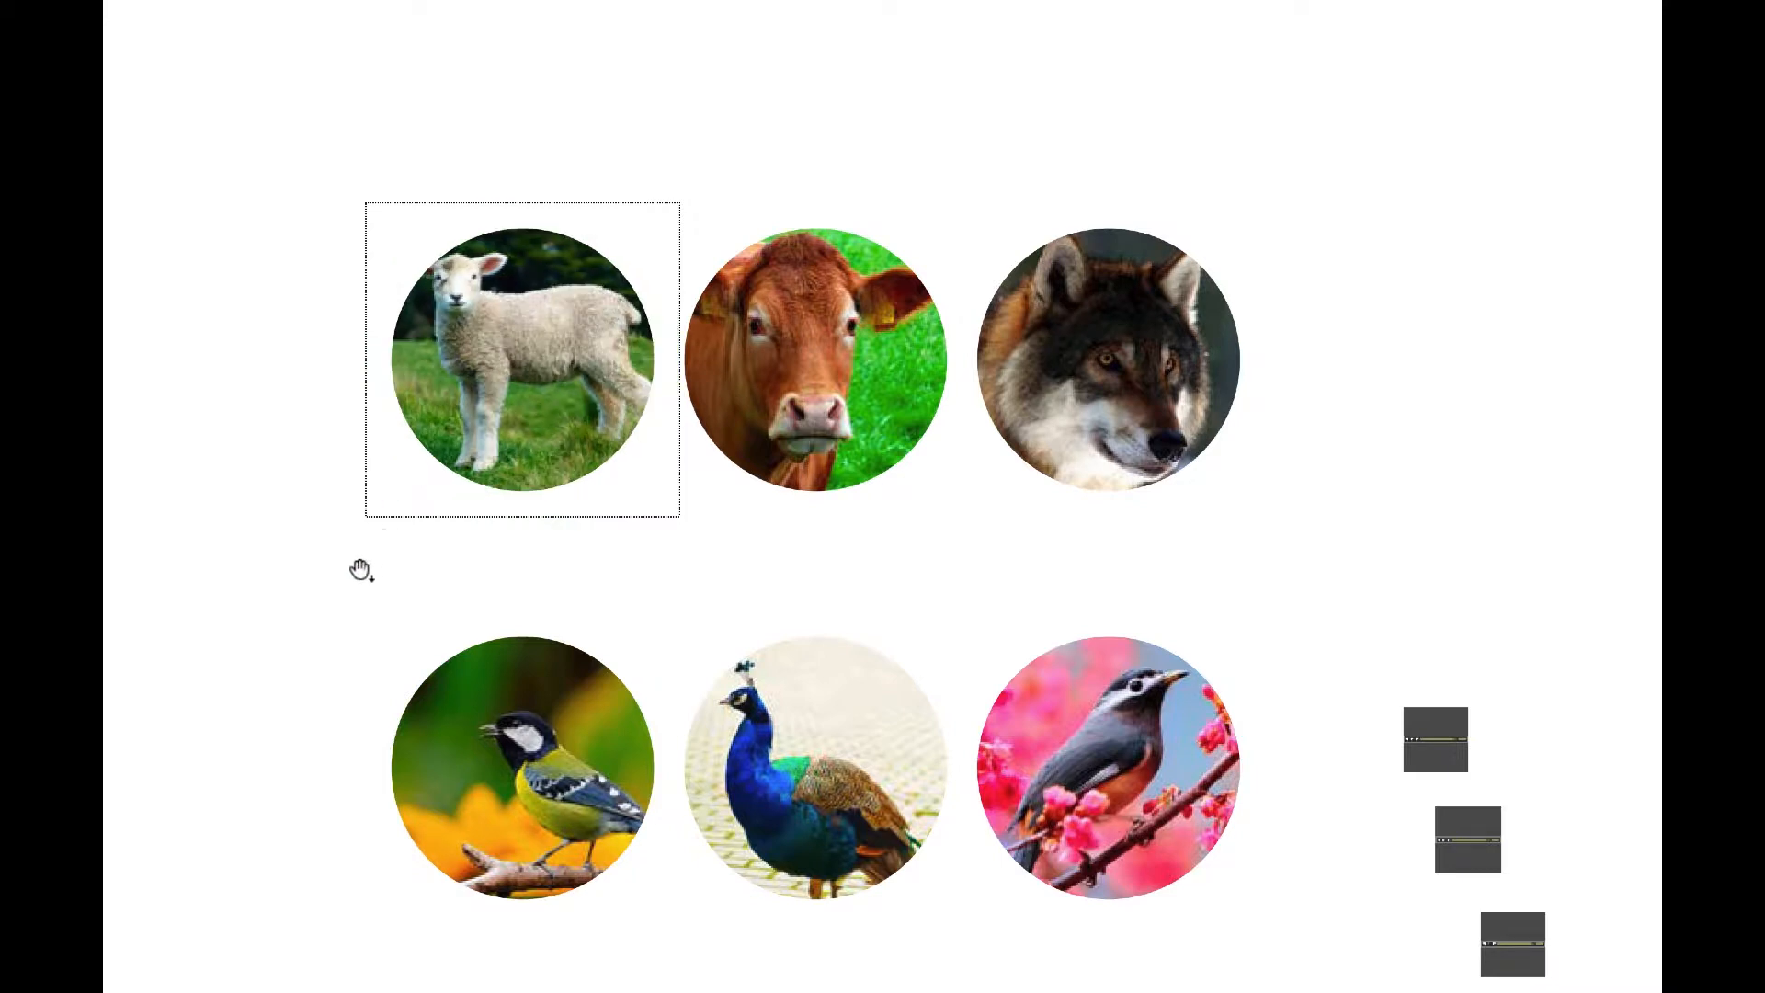
{"action": "left_click", "coordinate": [829, 448]}
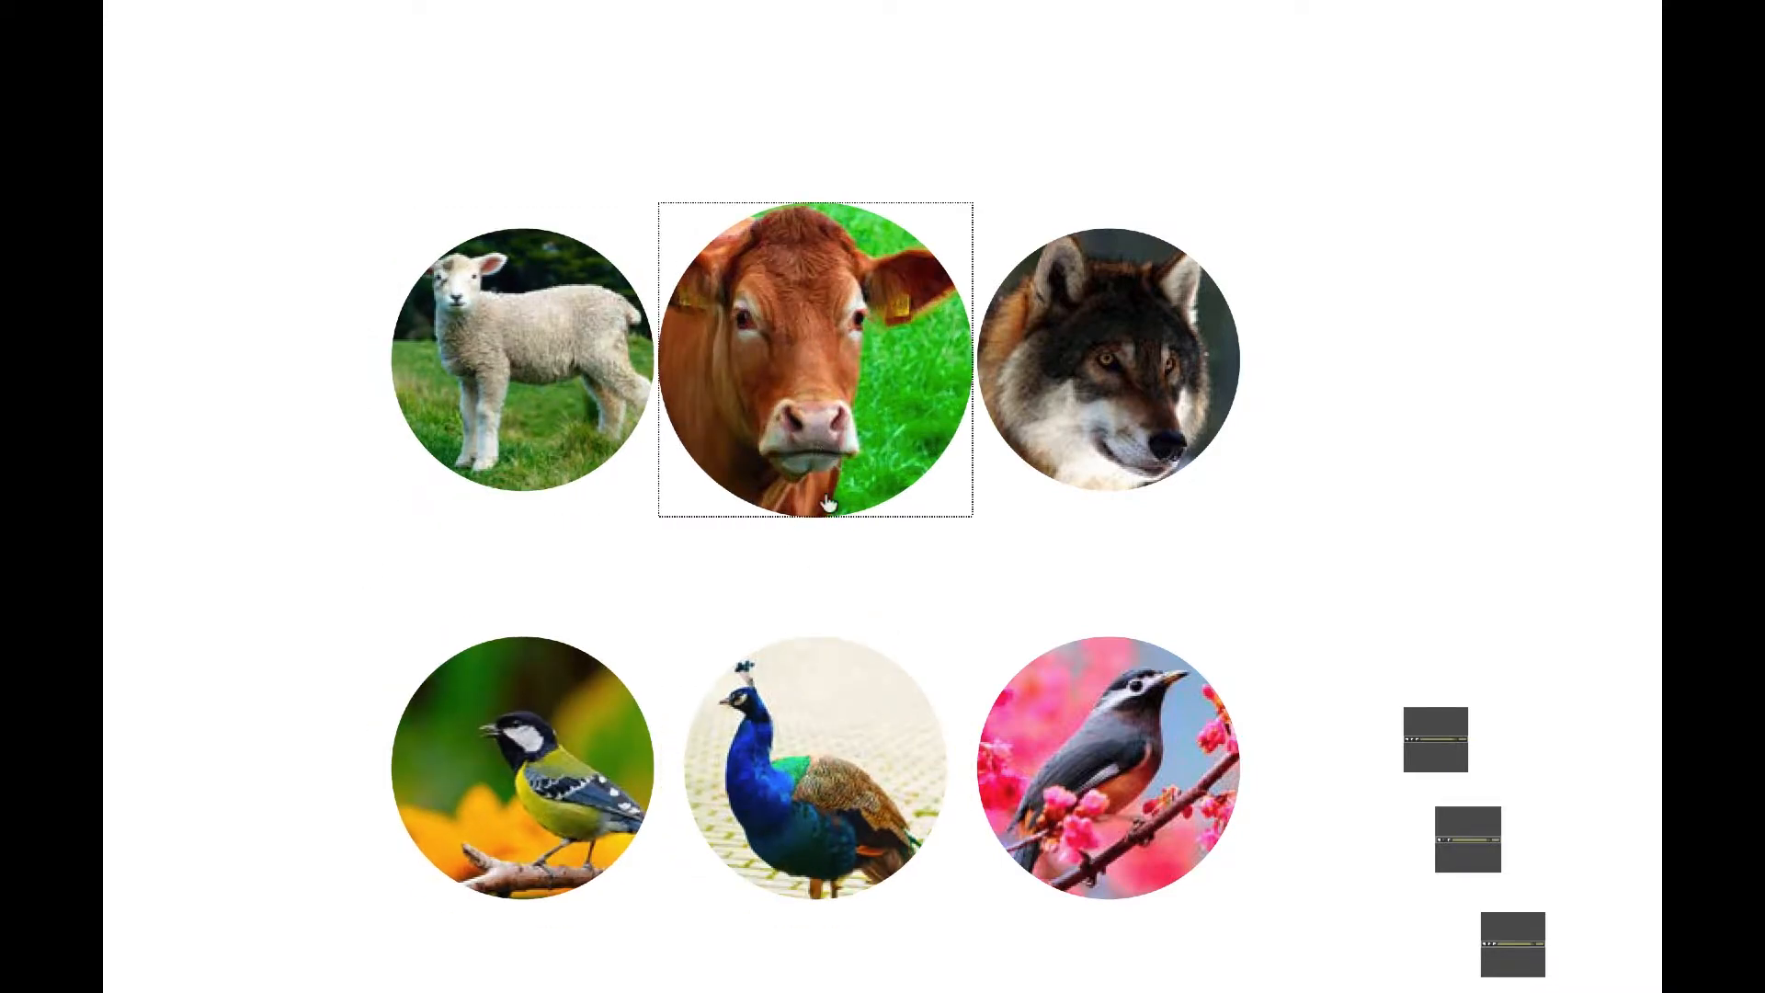
{"action": "left_click", "coordinate": [1133, 447]}
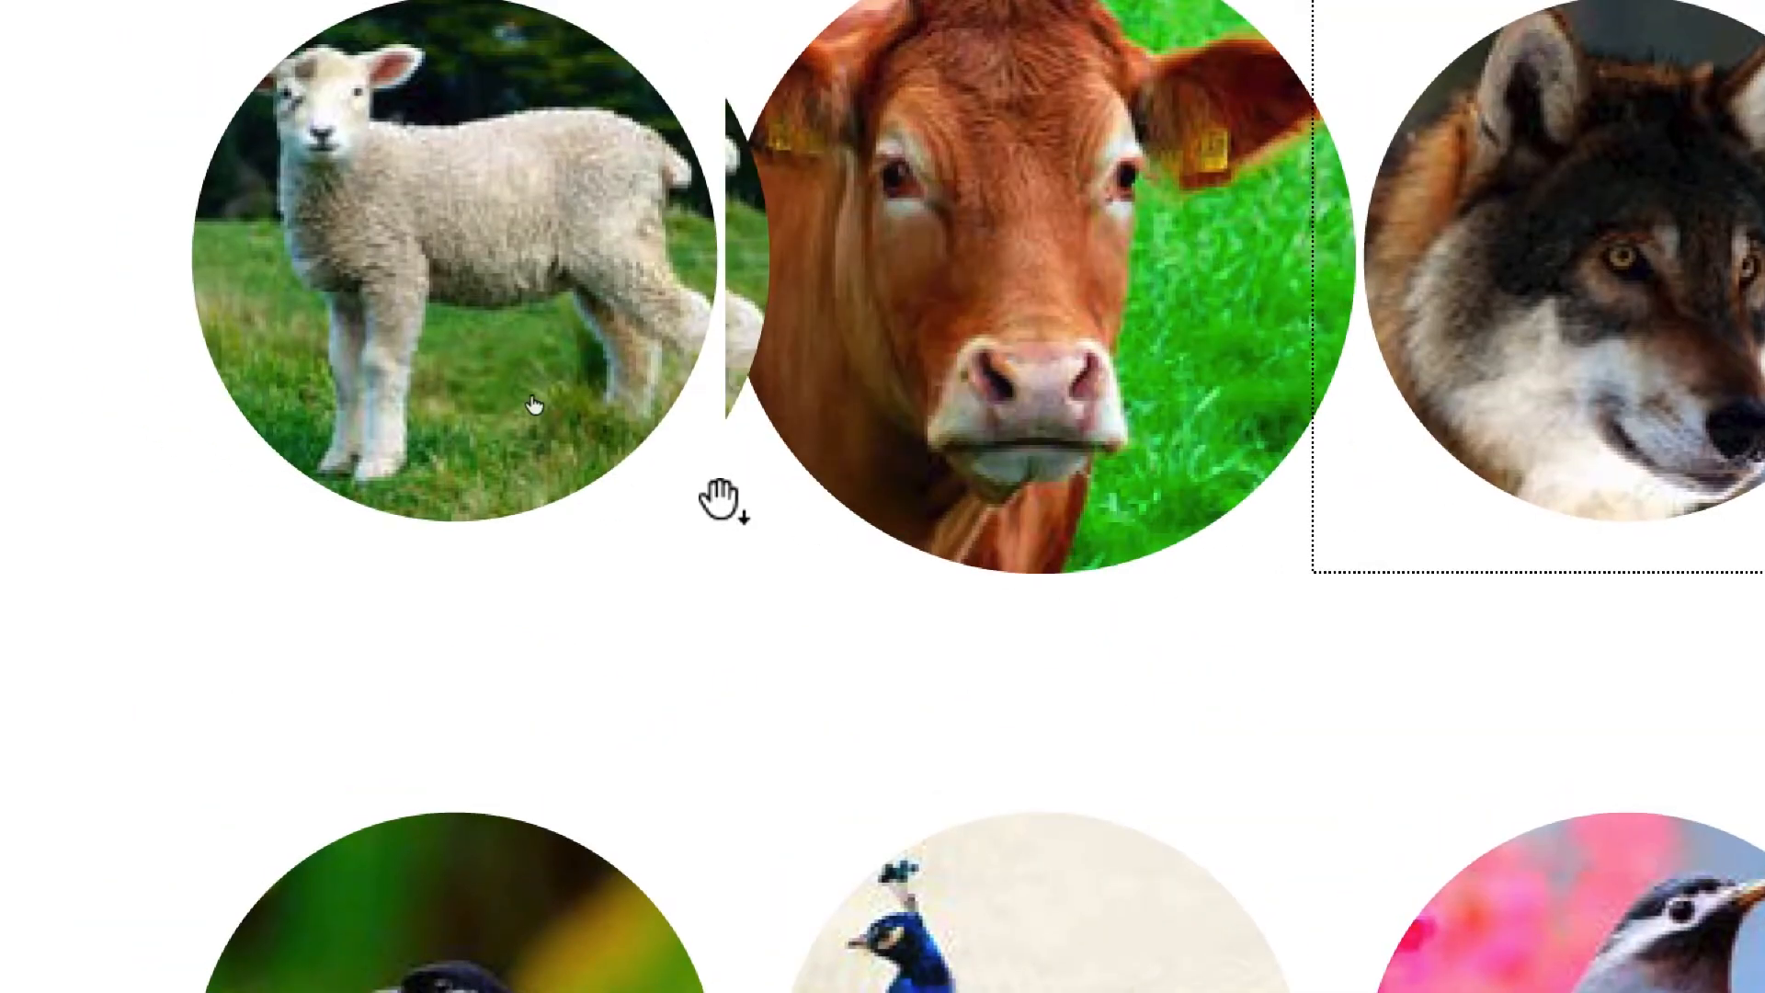
{"action": "left_click", "coordinate": [533, 405]}
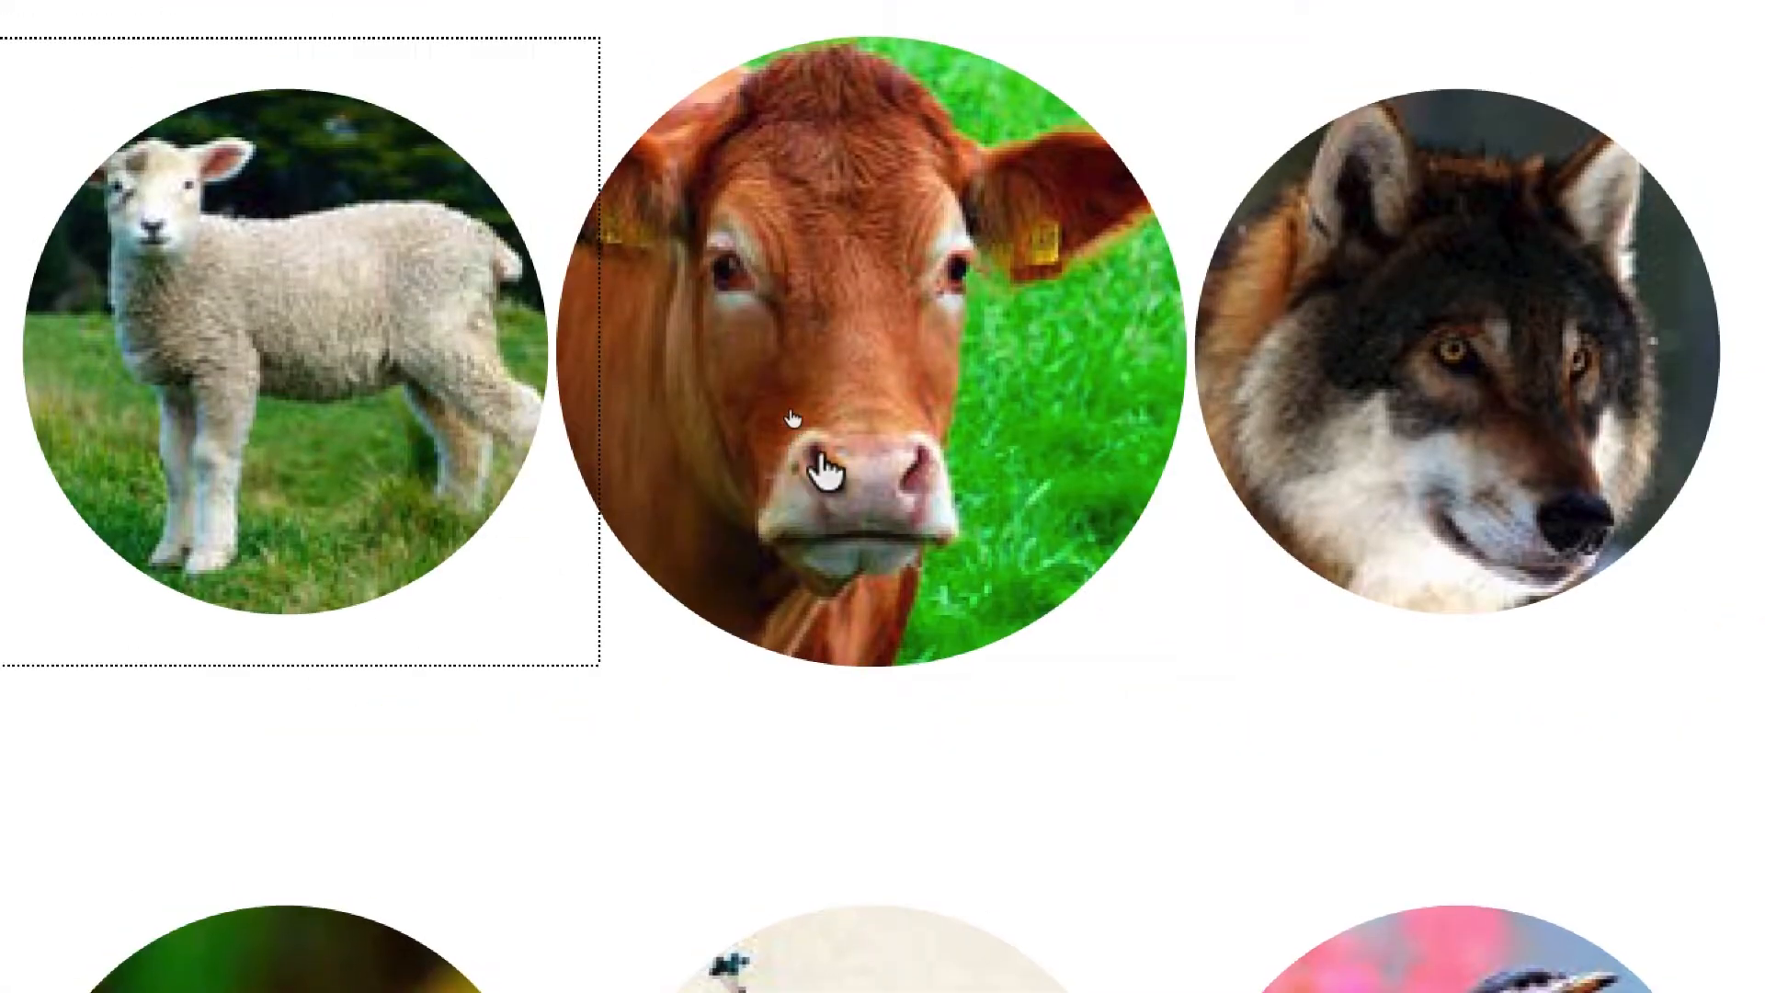
{"action": "left_click", "coordinate": [930, 266]}
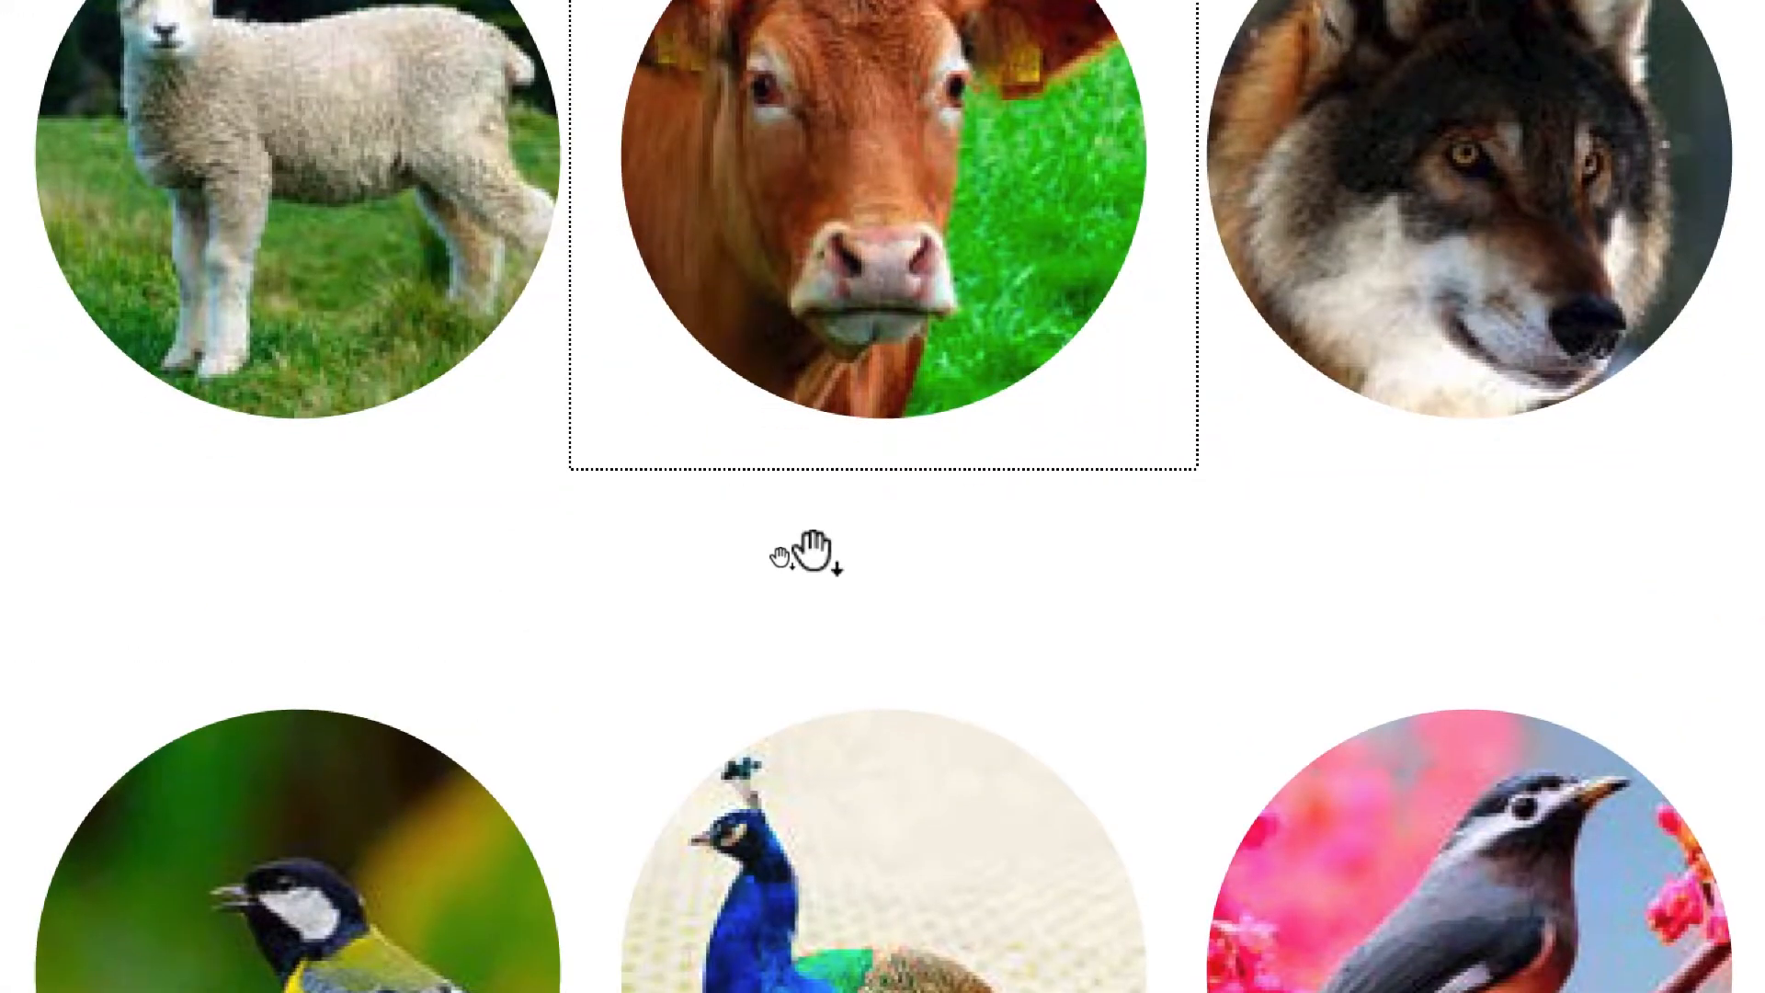
{"action": "left_click", "coordinate": [1443, 288]}
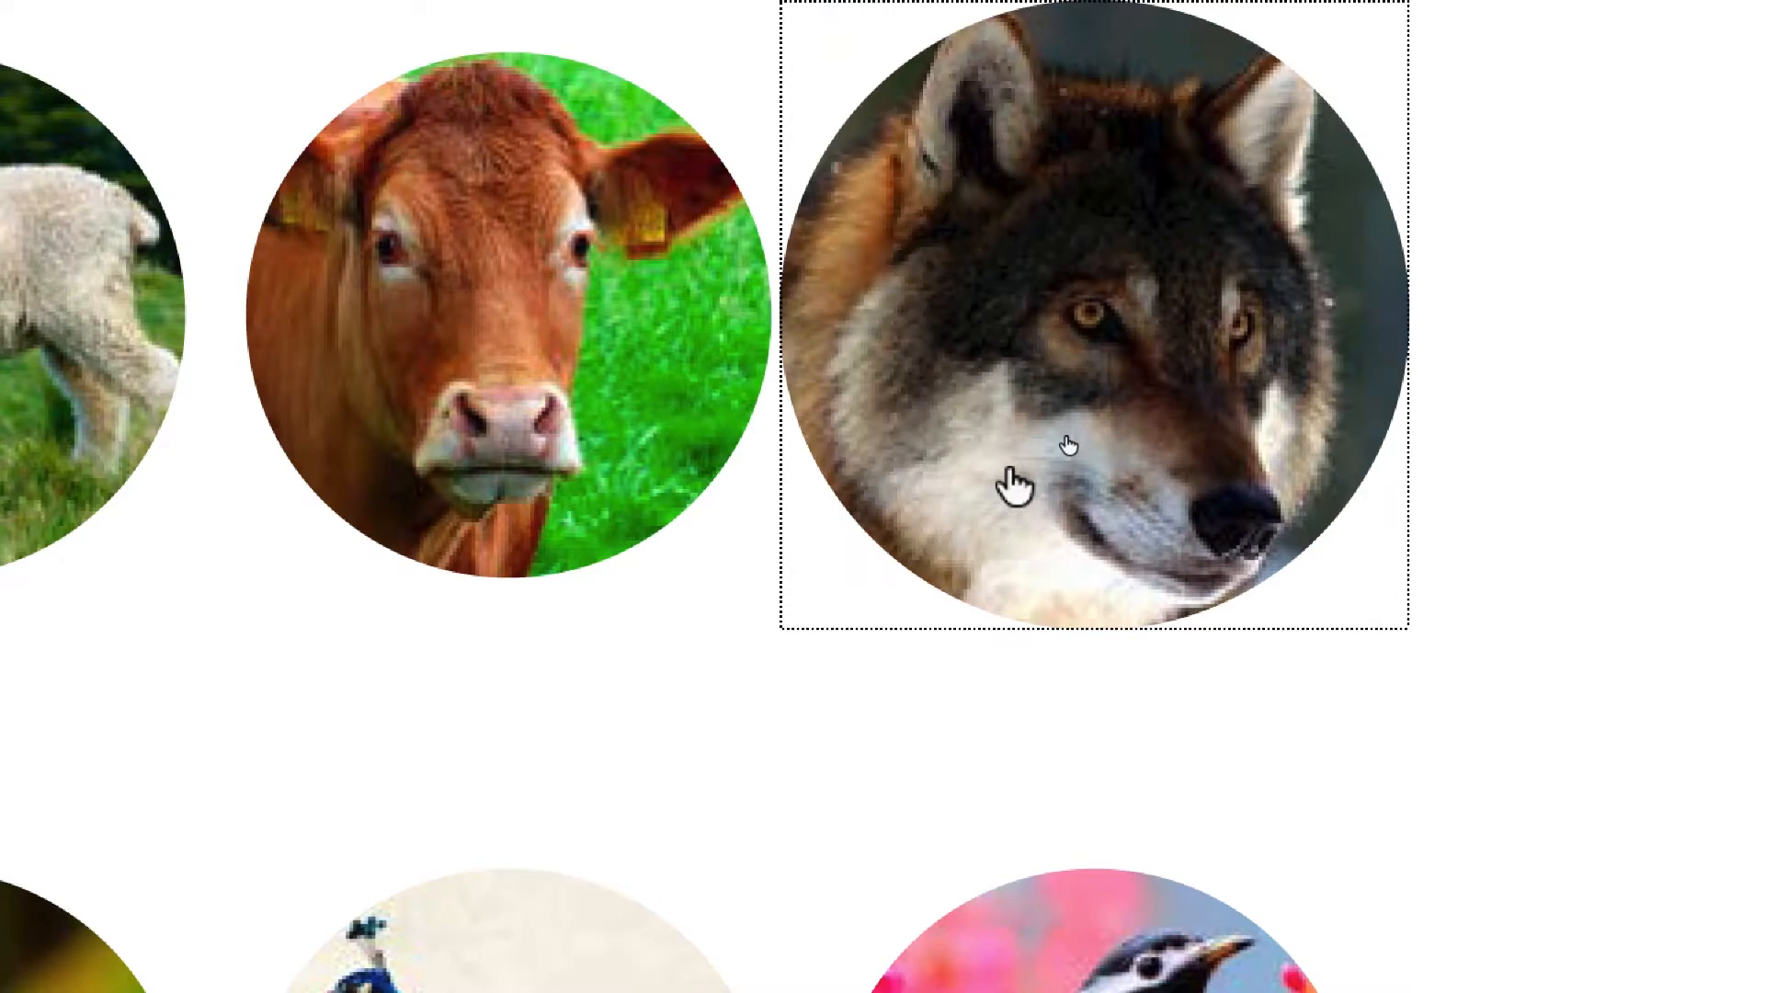